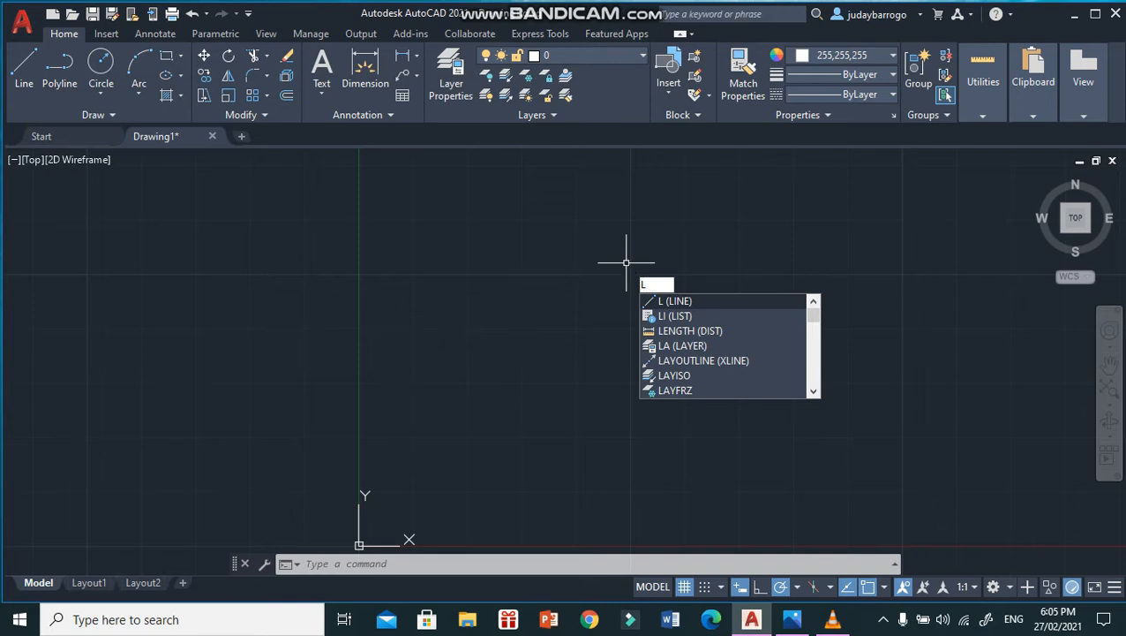
- Draw a horizontal line from point 1,1 to absolute coordinates 4.1,1
{"action": "key", "text": "Return"}
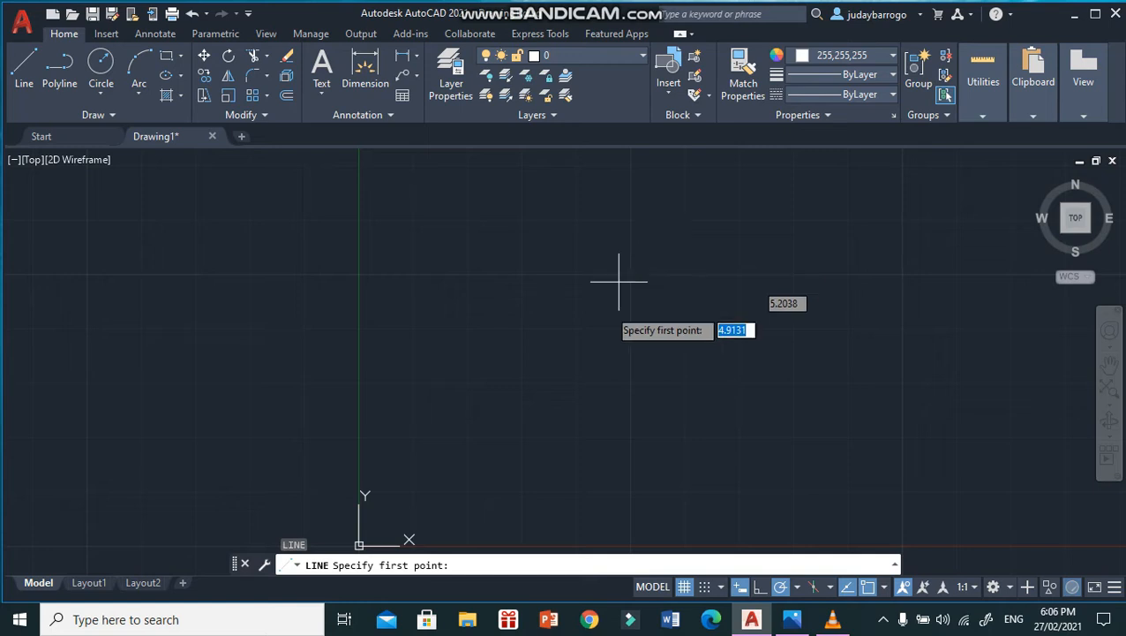
{"action": "type", "text": "1"}
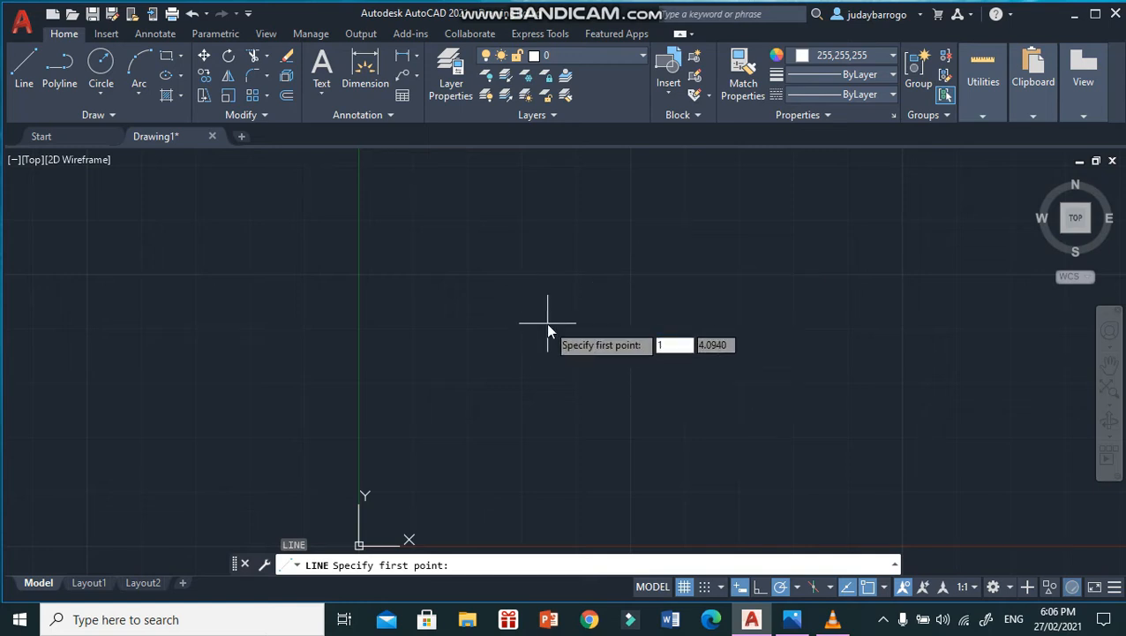
{"action": "key", "text": "Tab"}
{"action": "type", "text": "1"}
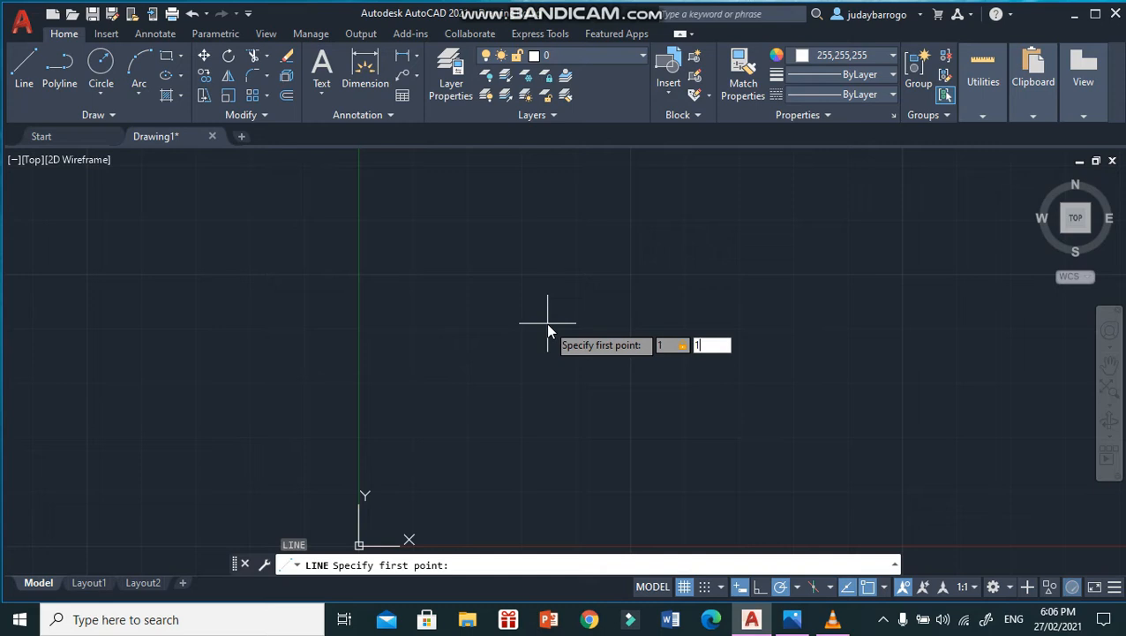
{"action": "key", "text": "Return"}
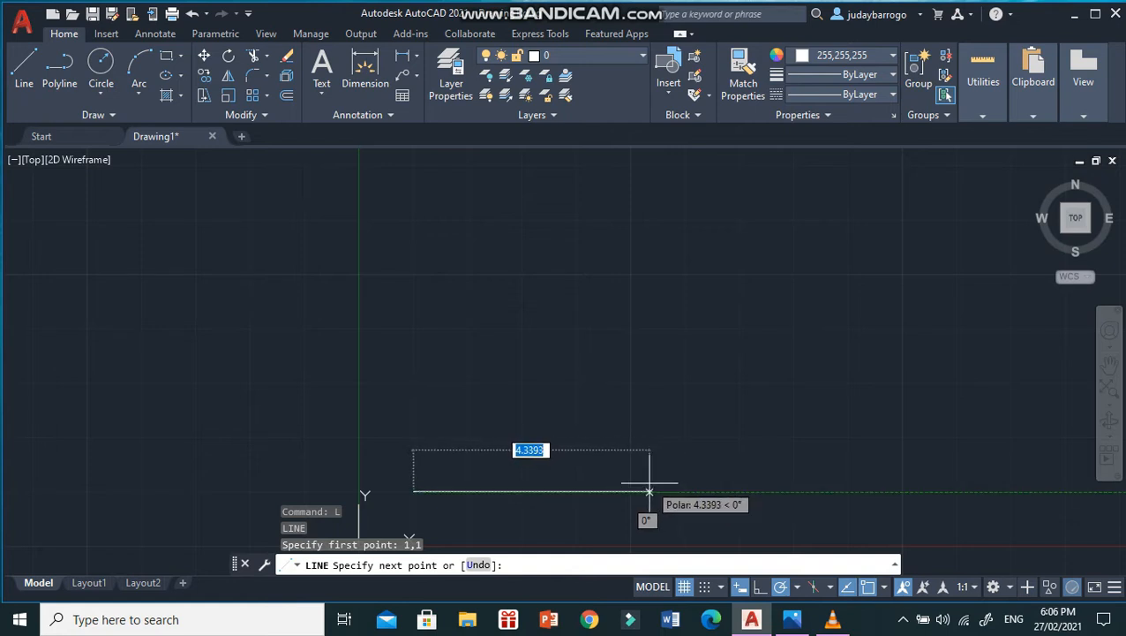
{"action": "key", "text": "F8"}
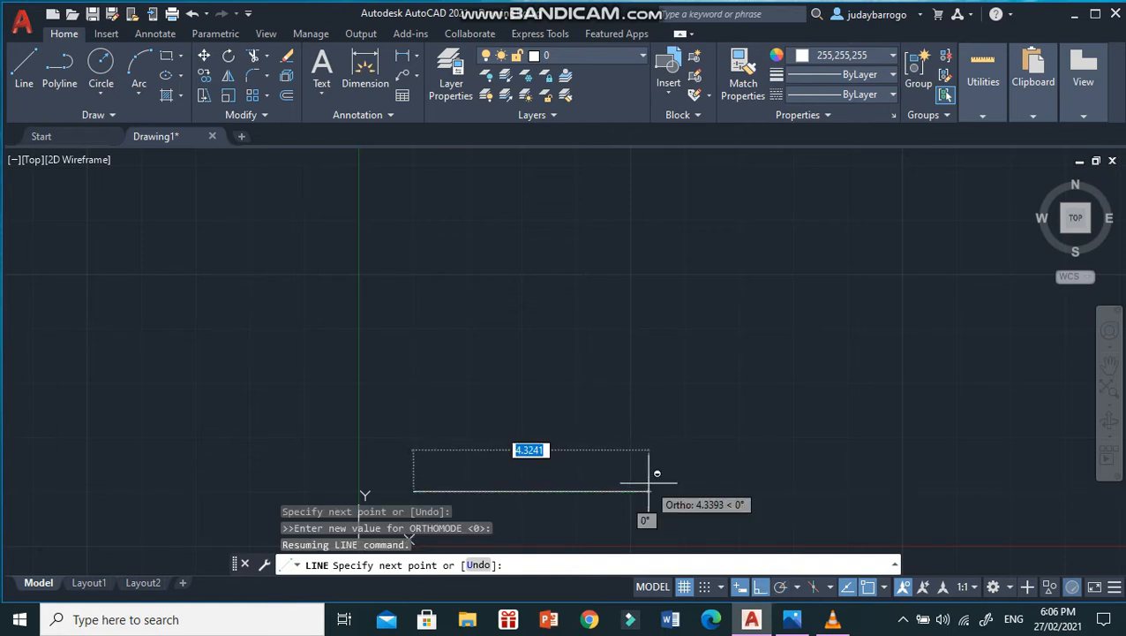
{"action": "type", "text": "#"}
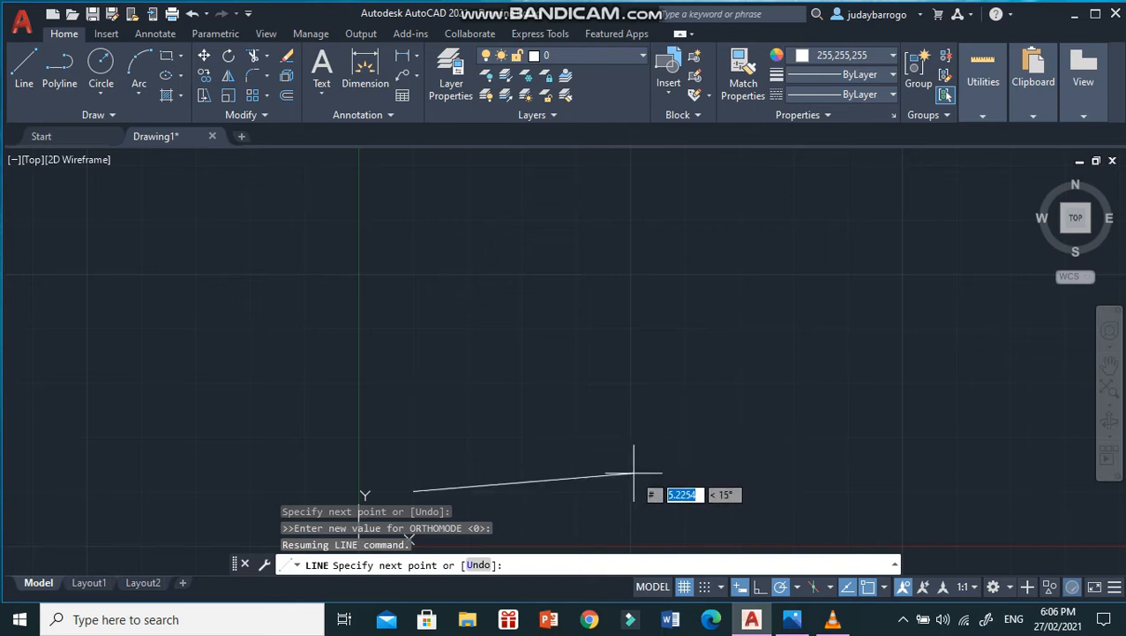
{"action": "type", "text": "4."}
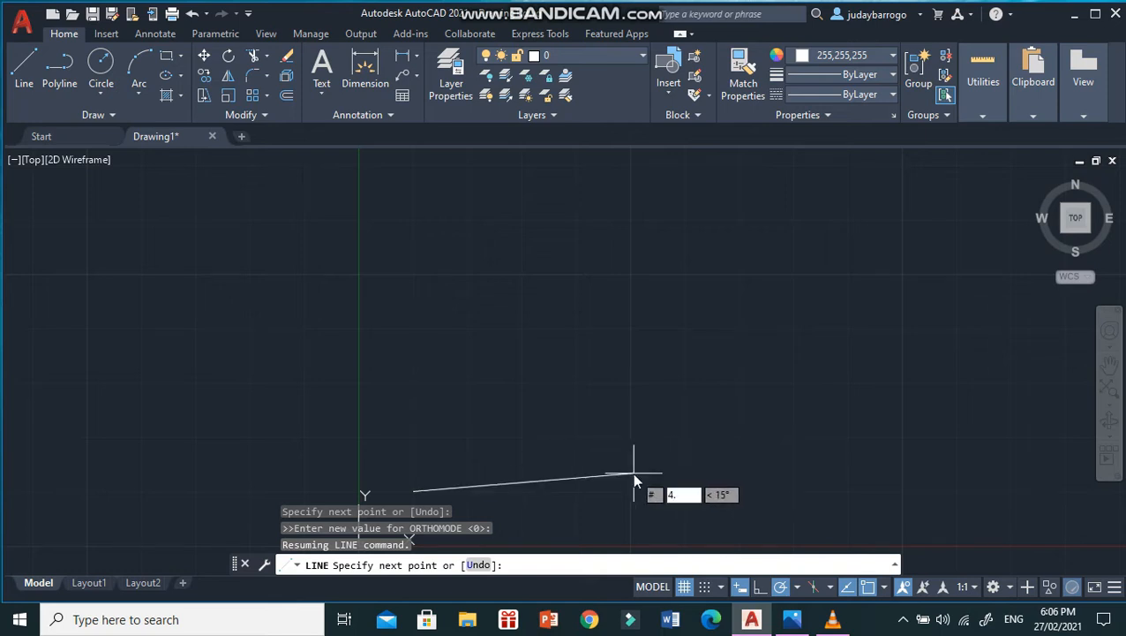
{"action": "type", "text": "1"}
{"action": "key", "text": "Tab"}
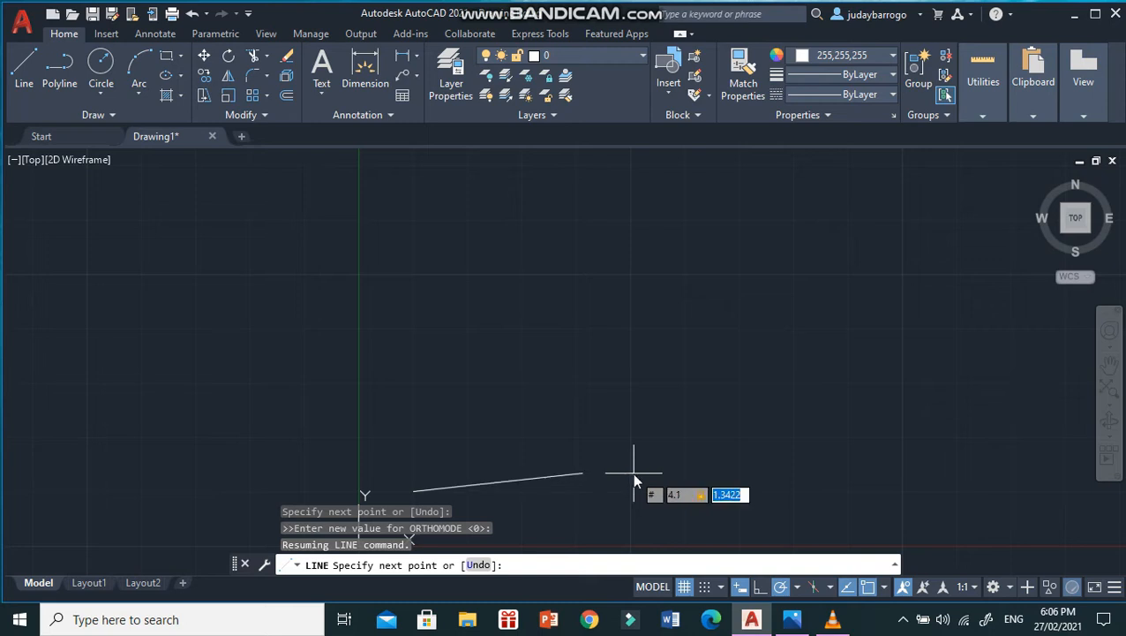
{"action": "type", "text": "1"}
{"action": "key", "text": "Return"}
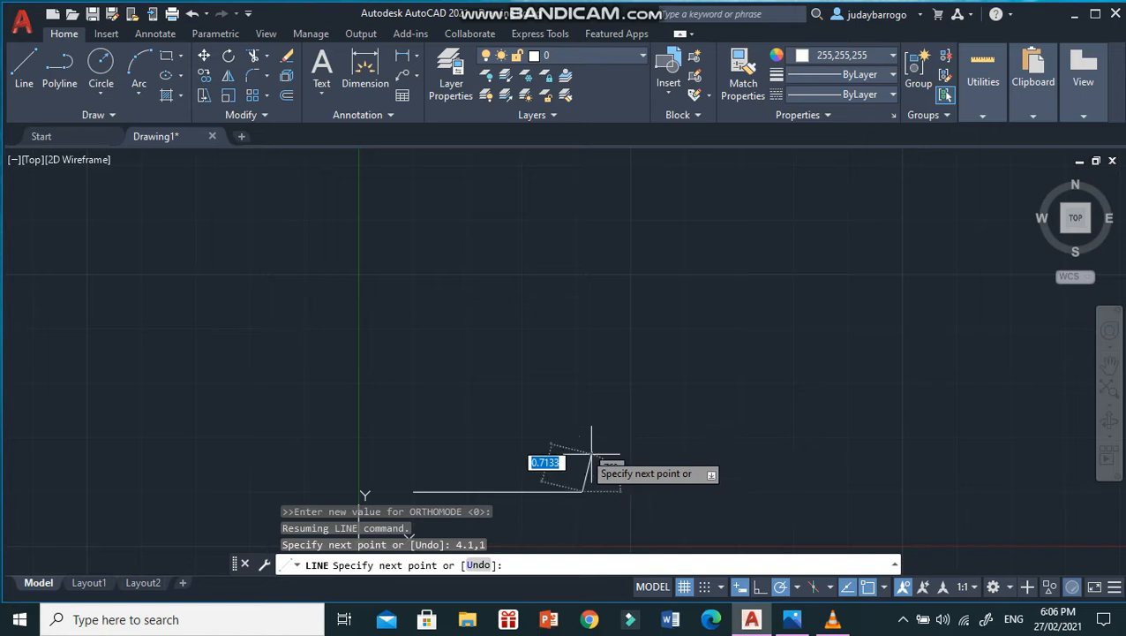
- Continue the outline with a sloped segment to absolute coordinates 4.5,2.2
{"action": "key", "text": "F8"}
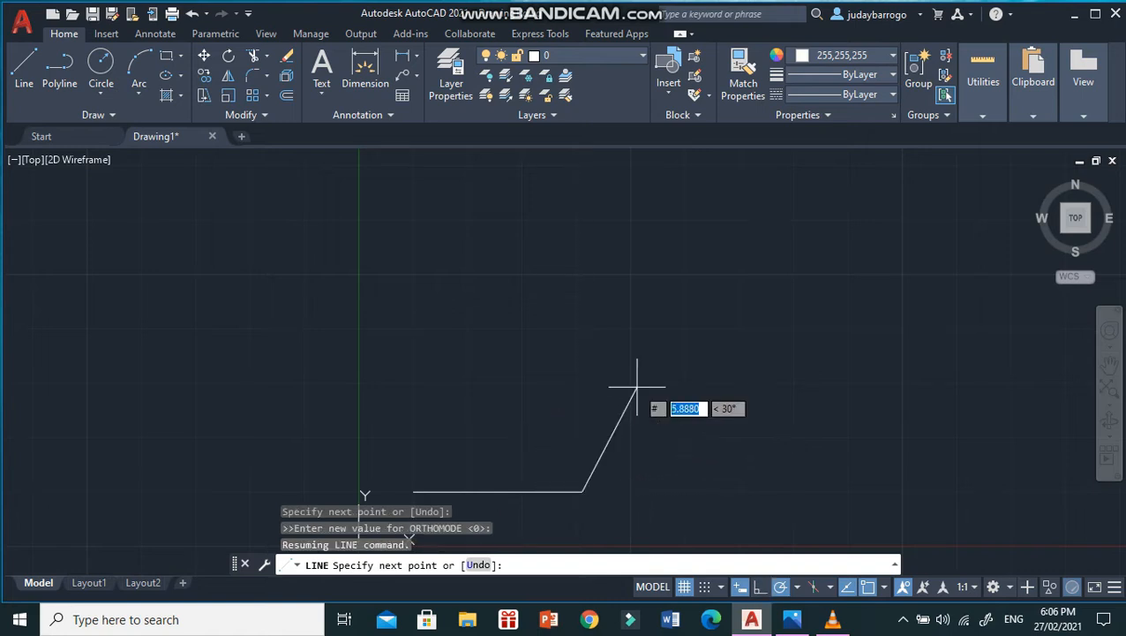
{"action": "type", "text": "4.5"}
{"action": "key", "text": "Tab"}
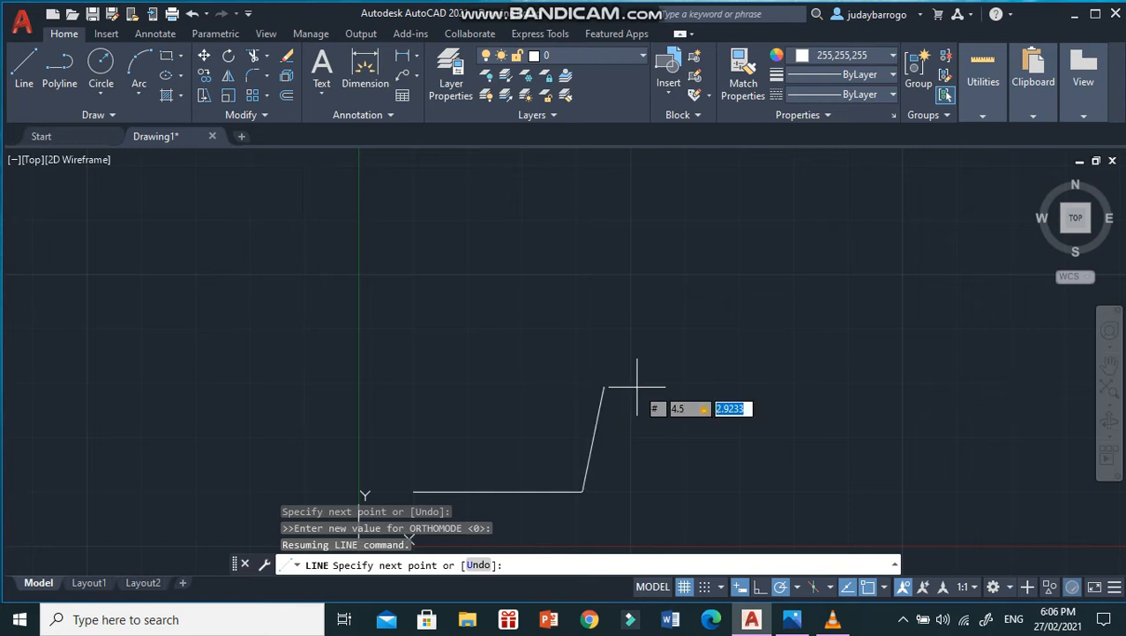
{"action": "type", "text": "2.2"}
{"action": "key", "text": "Return"}
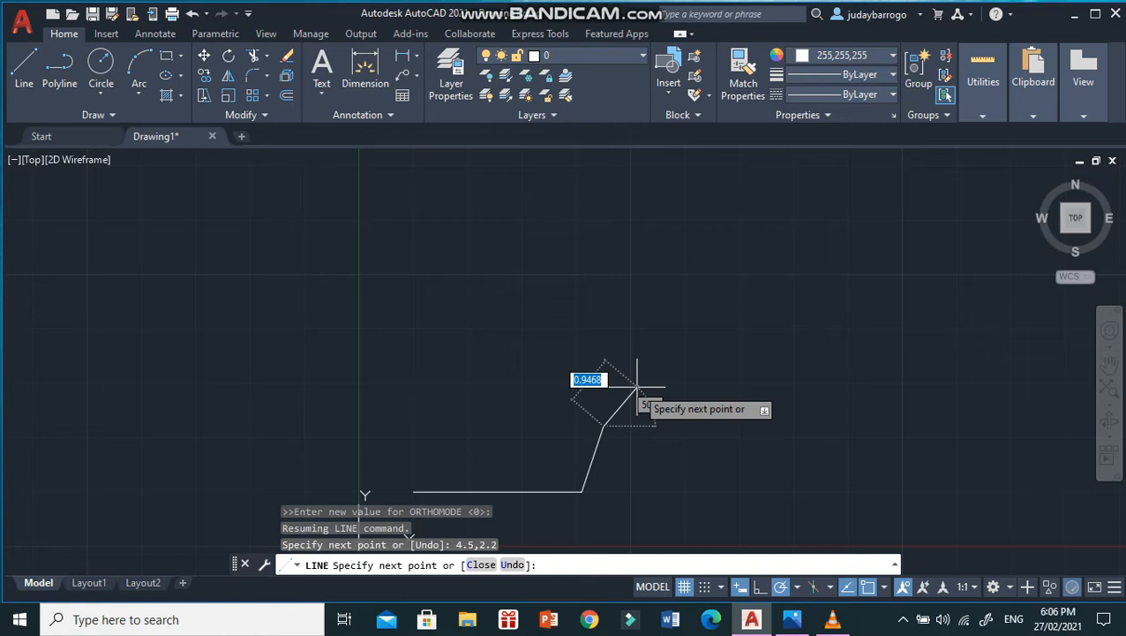
- Add a horizontal segment 2.3 units long at 0° from the end of the sloped segment
{"action": "type", "text": "2.3"}
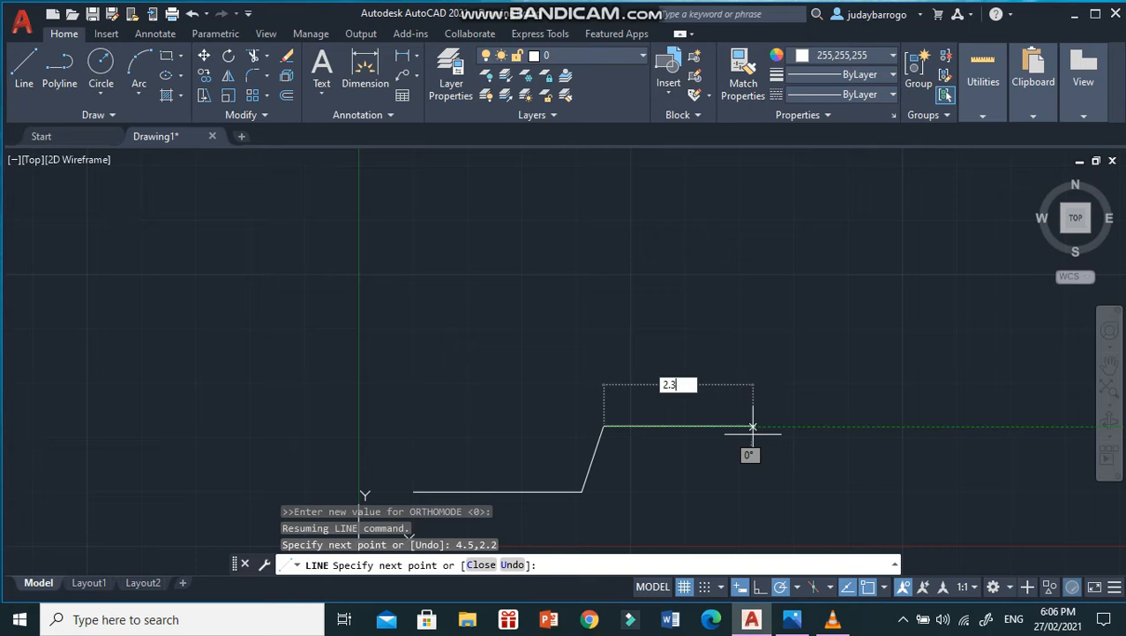
{"action": "key", "text": "Tab"}
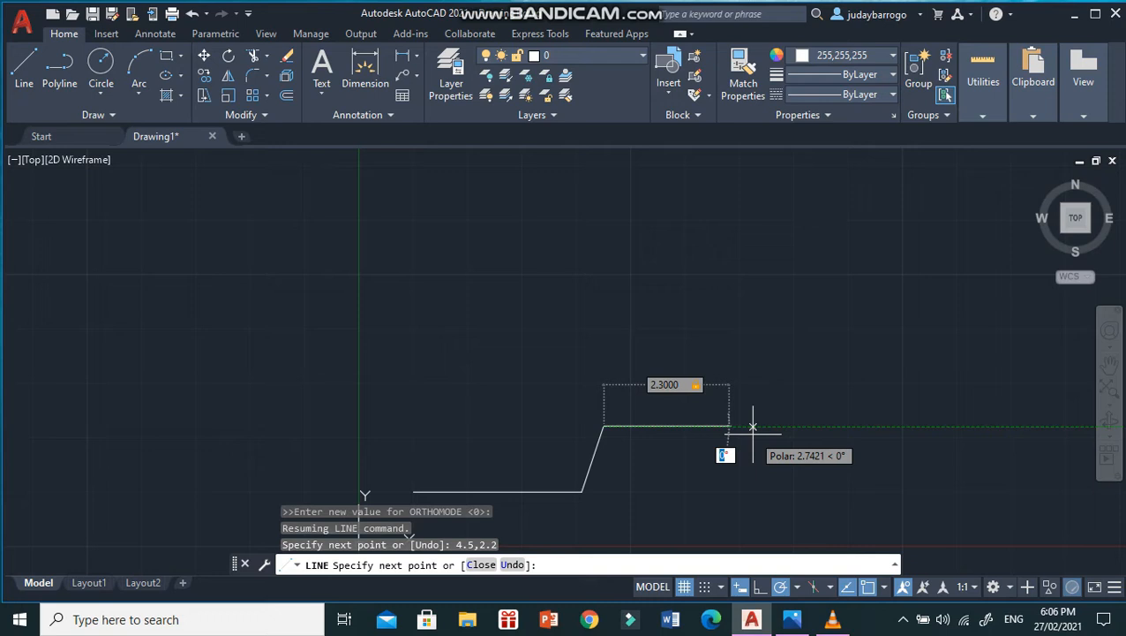
{"action": "type", "text": "0"}
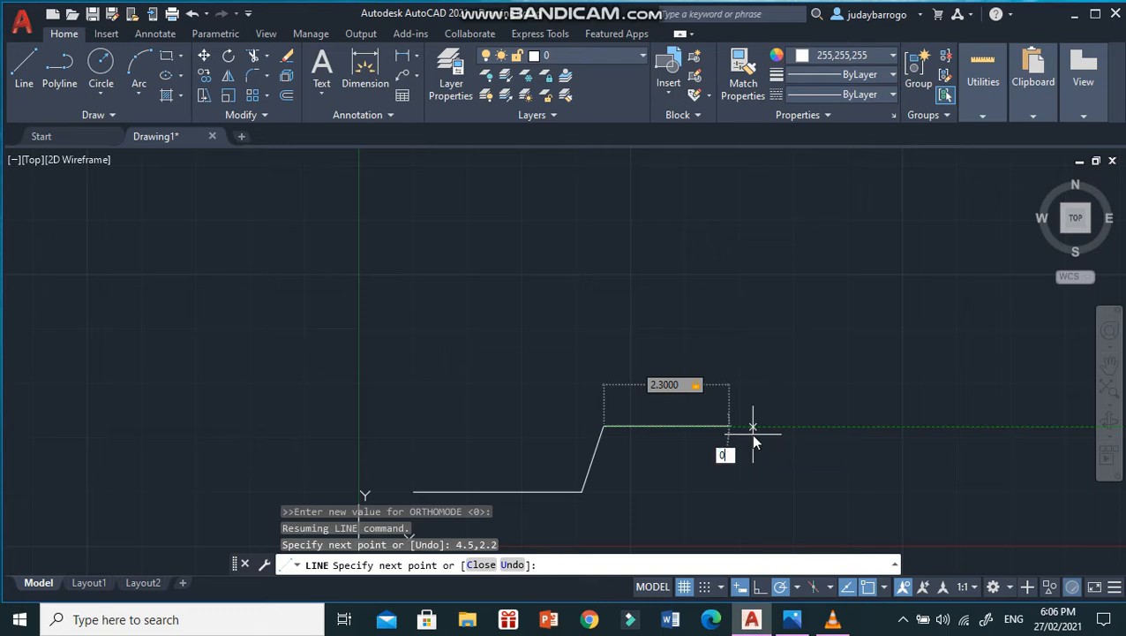
{"action": "key", "text": "Return"}
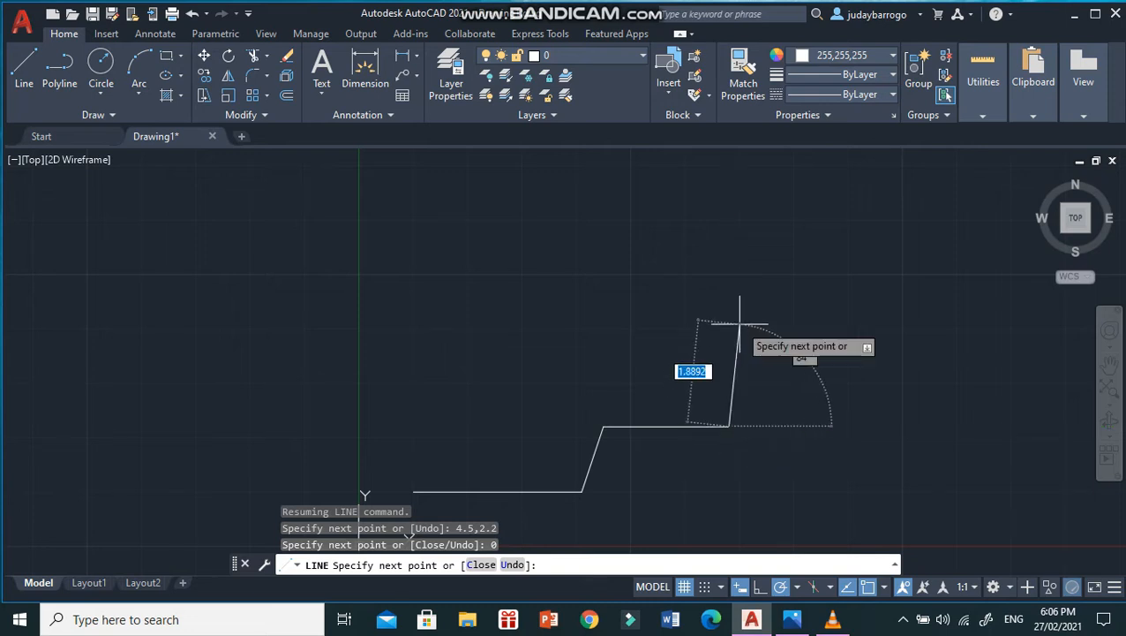
- Add a segment 1.4 units long, rising to the right at 30°
{"action": "type", "text": "1.4"}
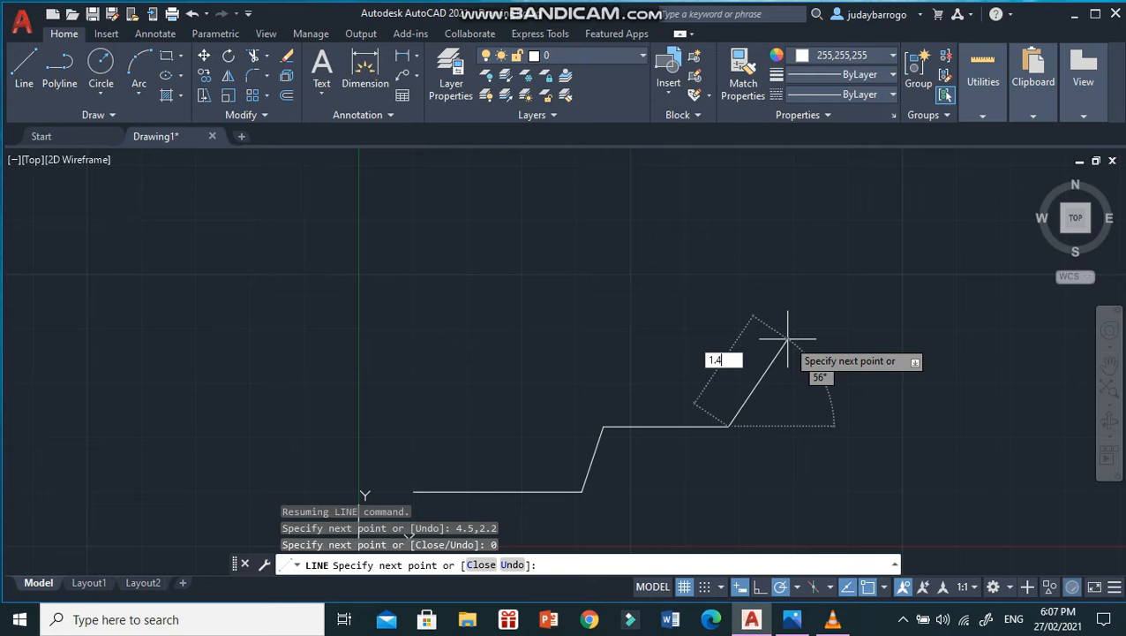
{"action": "type", "text": "5"}
{"action": "key", "text": "BackSpace"}
{"action": "key", "text": "Tab"}
{"action": "type", "text": "30"}
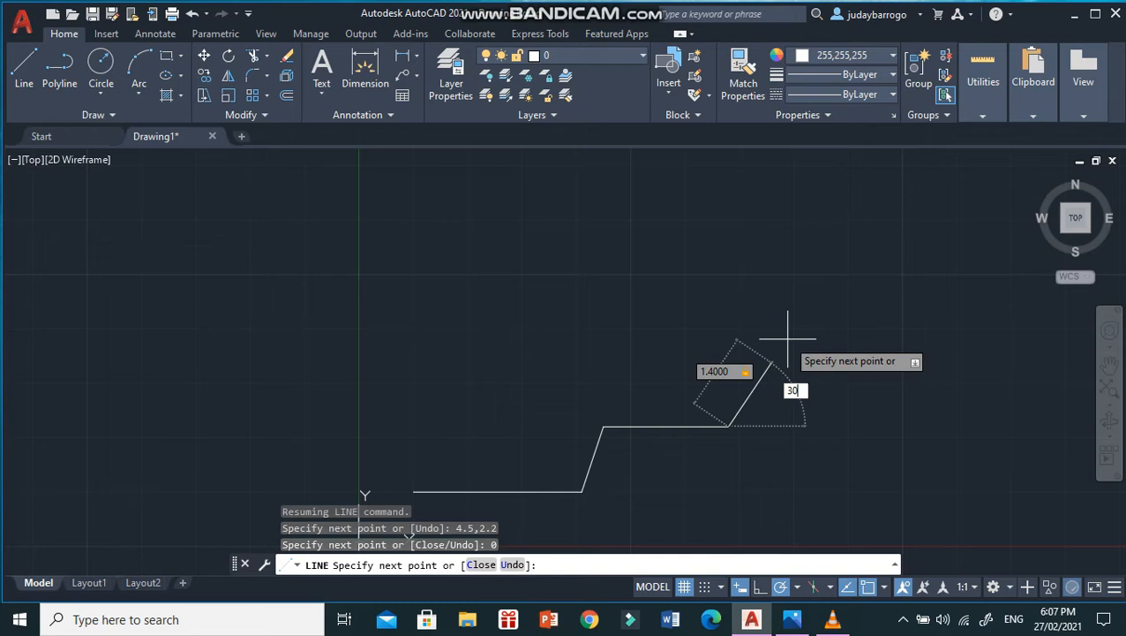
{"action": "key", "text": "Return"}
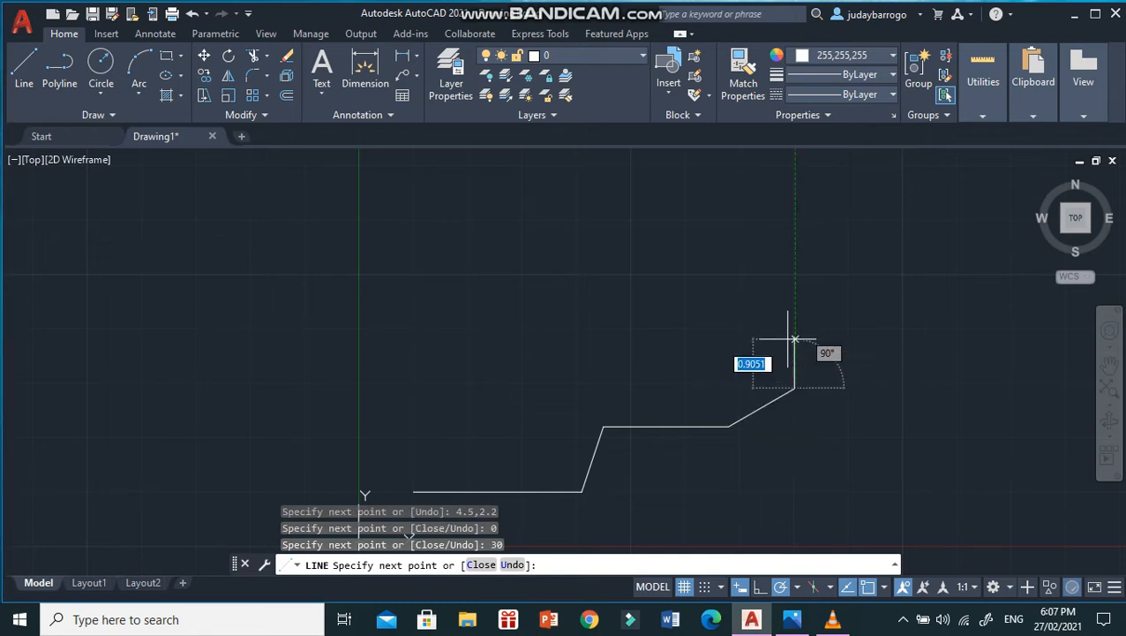
- Add a vertical segment 2.1 units long going upward at 90°
{"action": "type", "text": "2."}
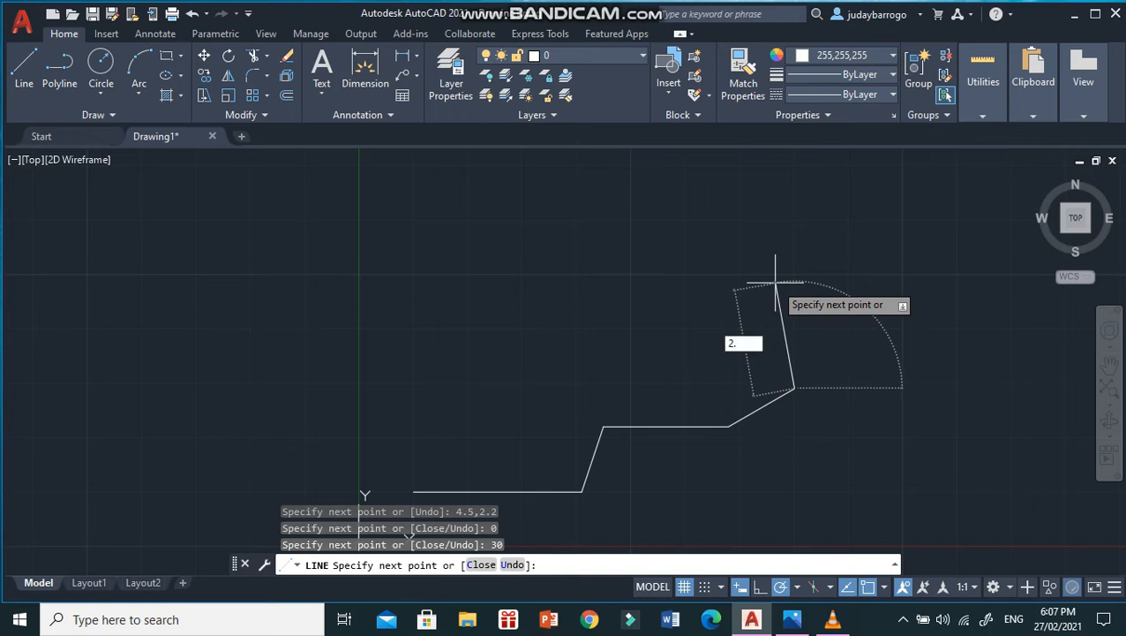
{"action": "type", "text": "1"}
{"action": "key", "text": "Tab"}
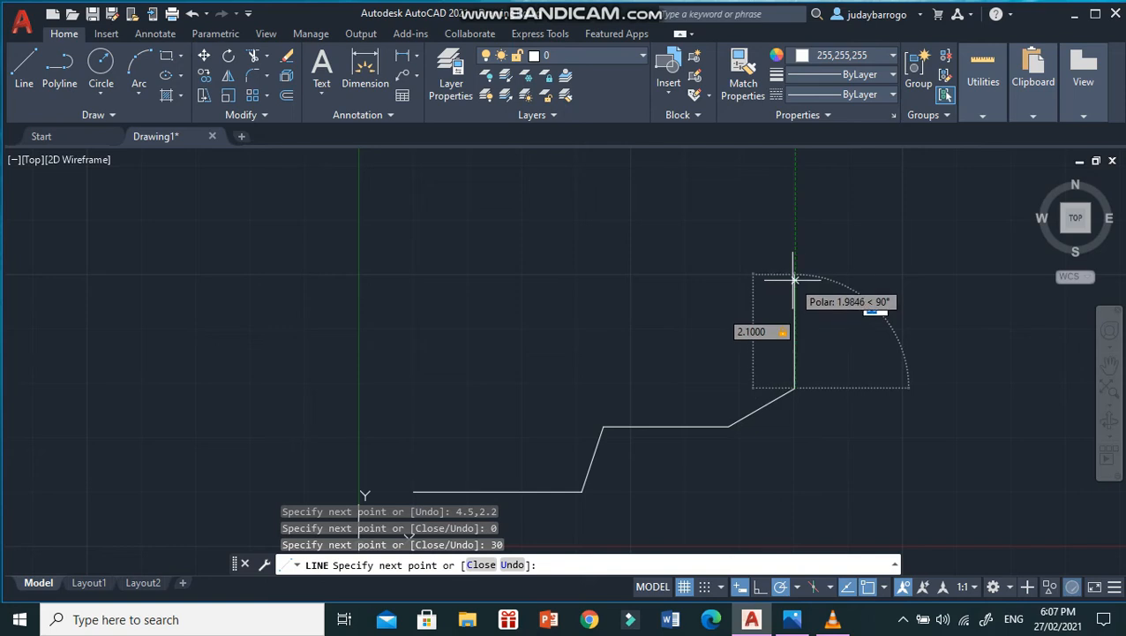
{"action": "type", "text": "90"}
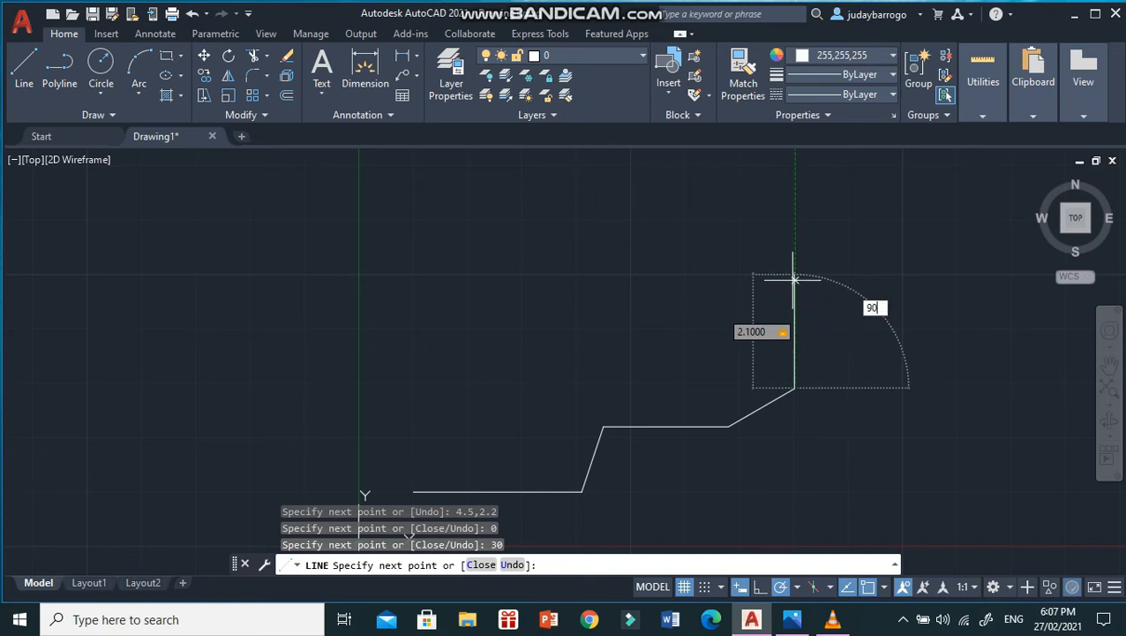
{"action": "key", "text": "Return"}
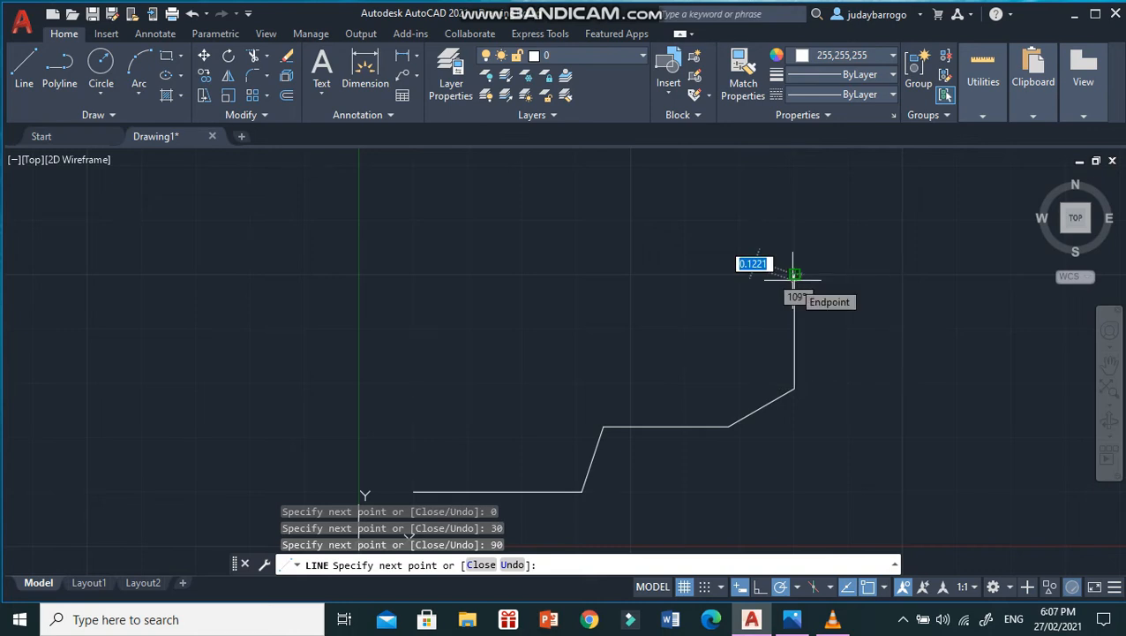
- Add a segment 1.6 units long, sloping up to the left at 120°
{"action": "type", "text": "1.6"}
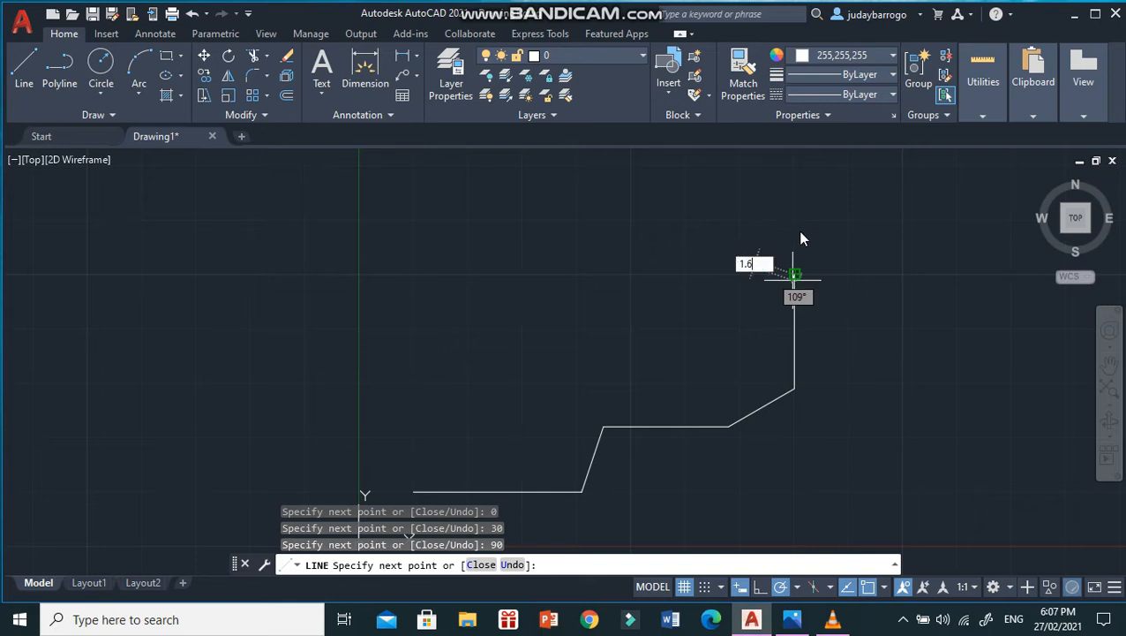
{"action": "key", "text": "Tab"}
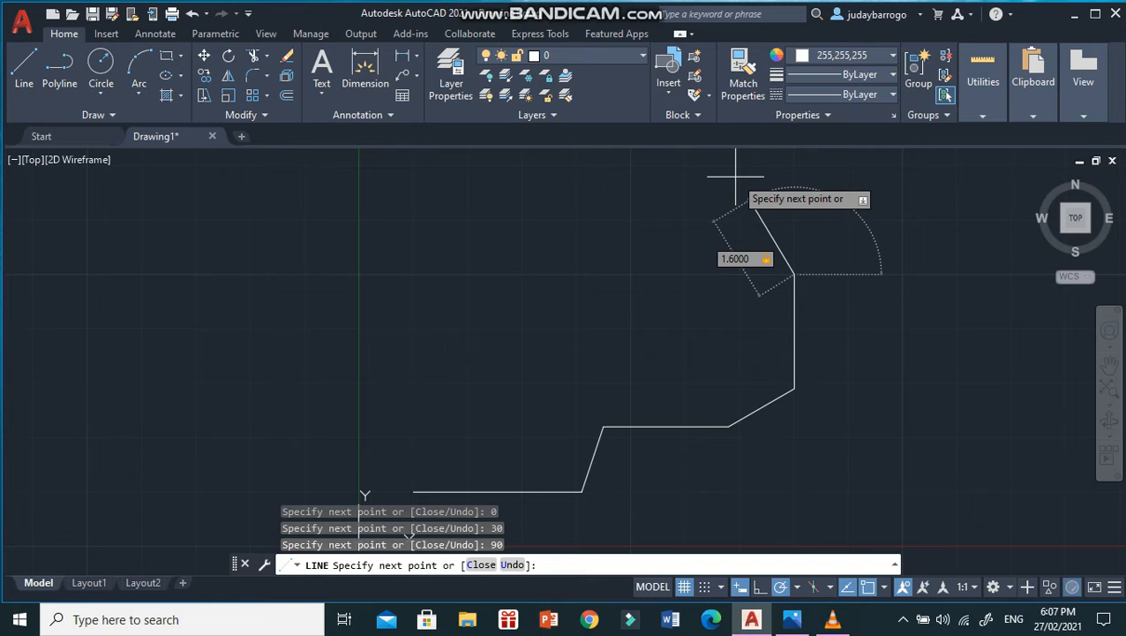
{"action": "type", "text": "120"}
{"action": "key", "text": "Return"}
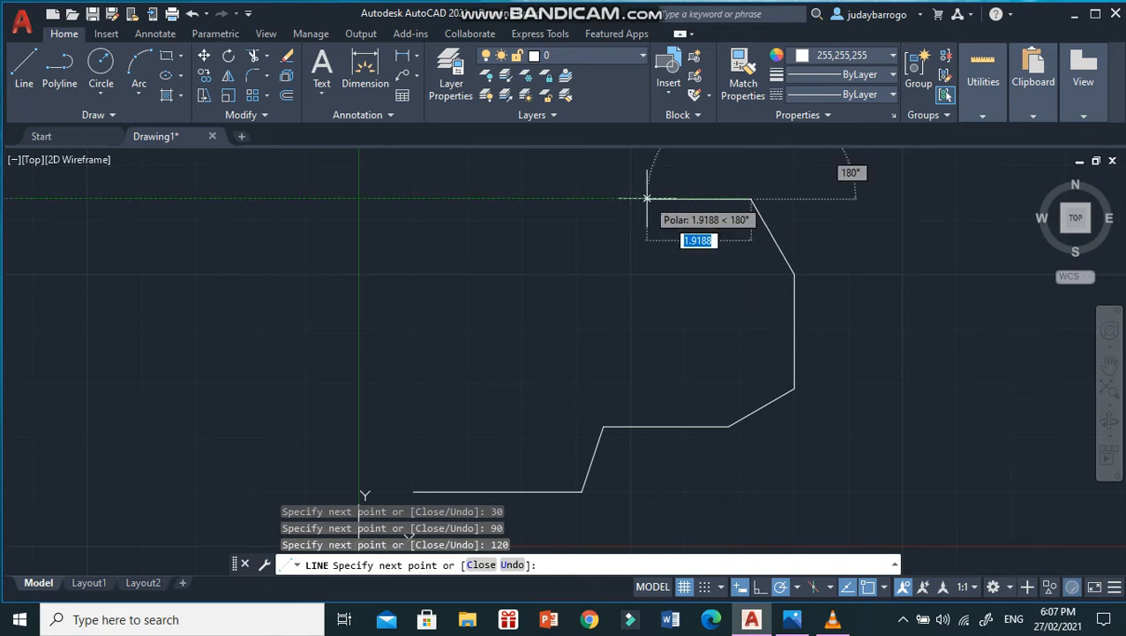
- Add a horizontal segment 1.3 units long running left at 180° along the outline's upper edge
{"action": "type", "text": "1.3"}
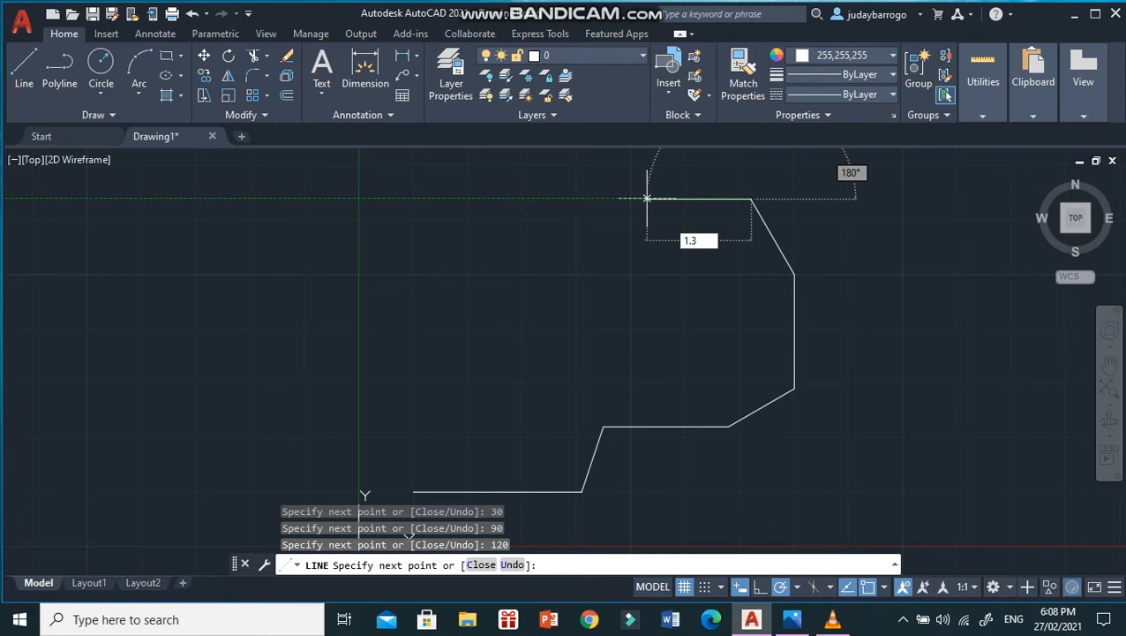
{"action": "key", "text": "Tab"}
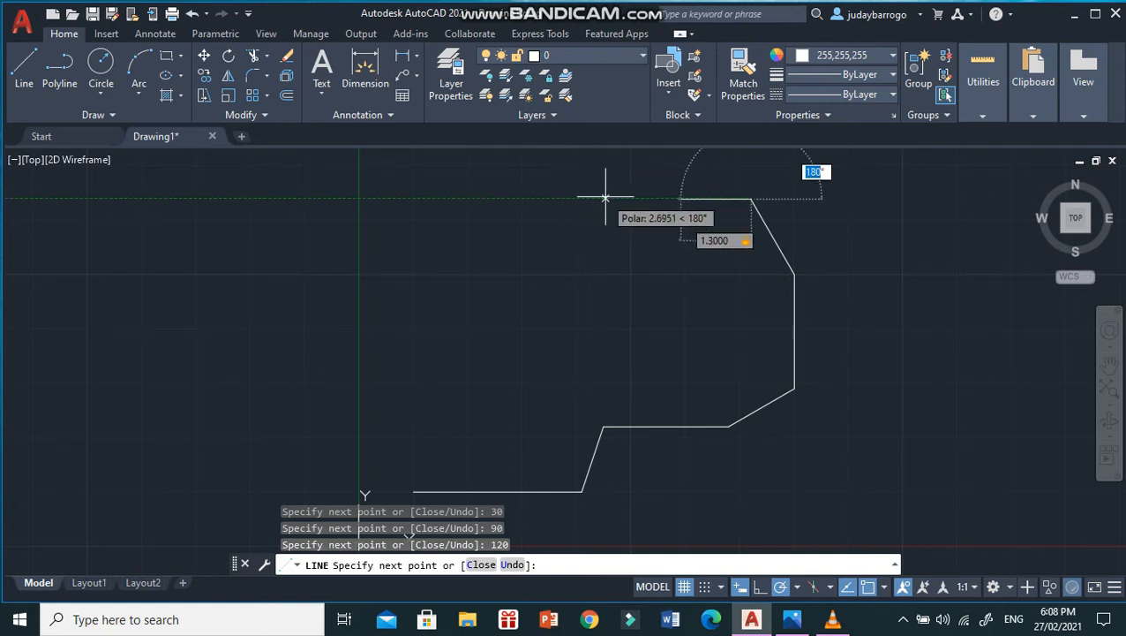
{"action": "type", "text": "180"}
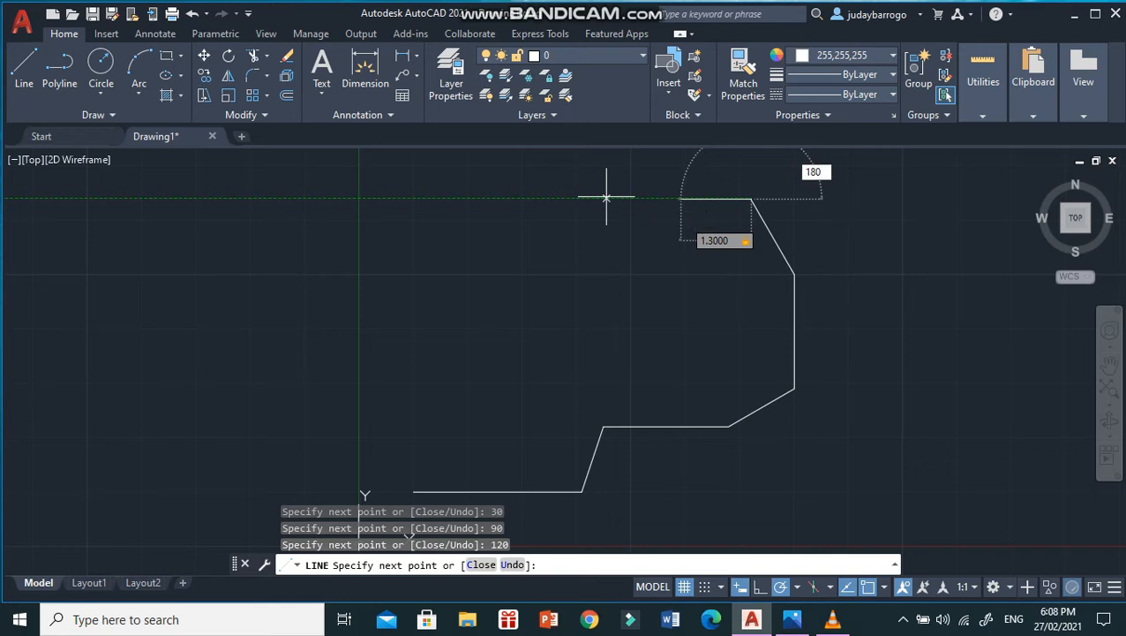
{"action": "key", "text": "Tab"}
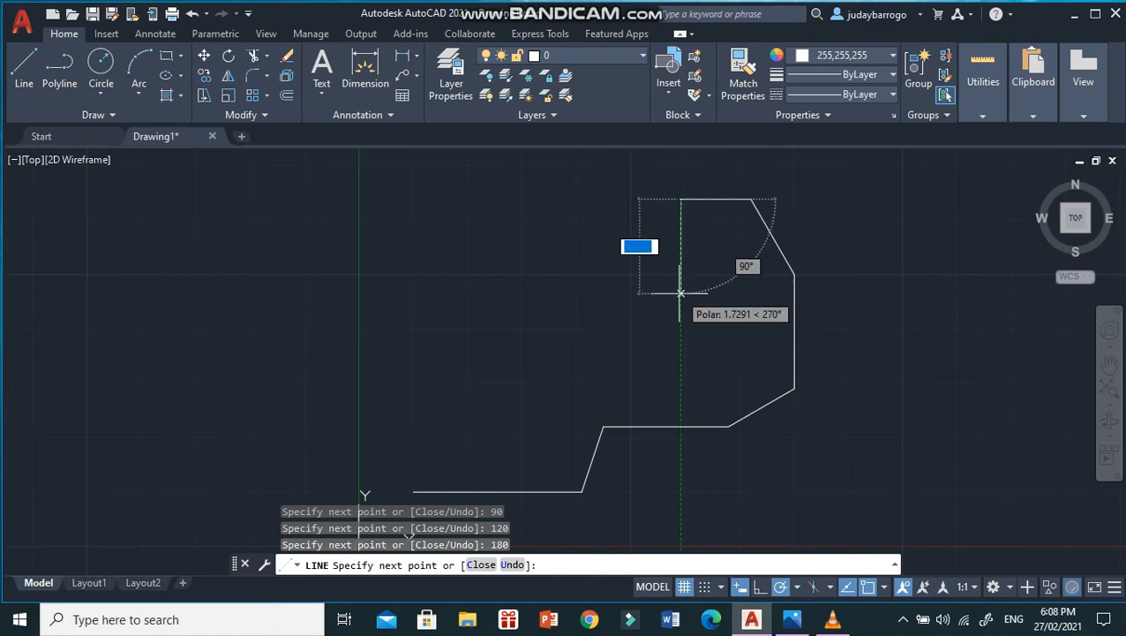
- Add a vertical segment 1.4 units long going straight down at 90° from the upper edge's left end
{"action": "type", "text": "1.4"}
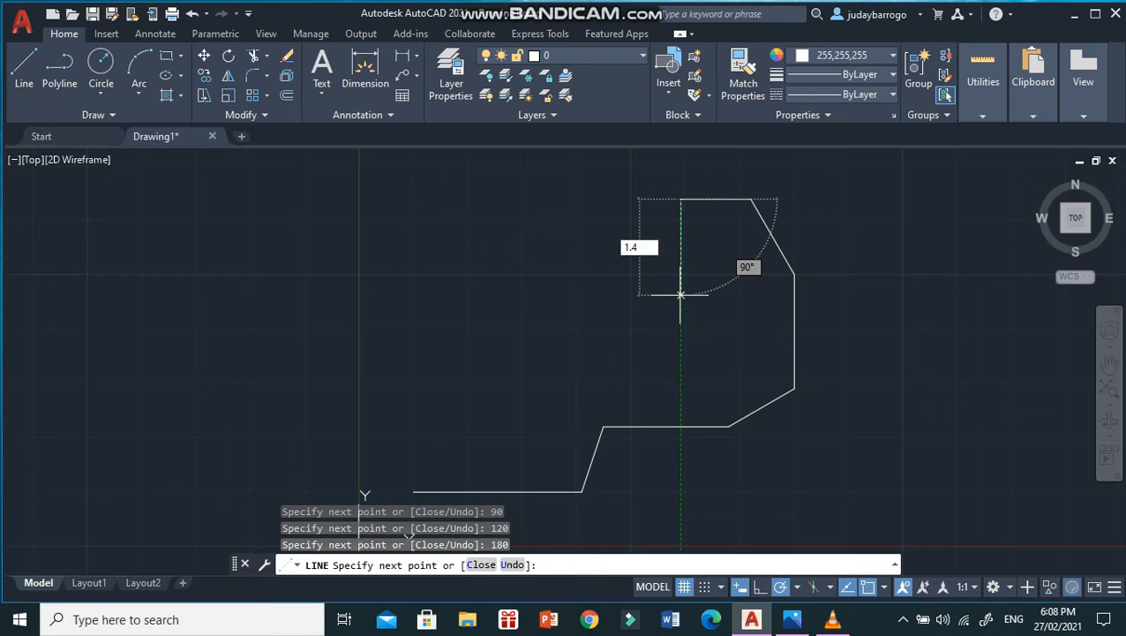
{"action": "key", "text": "Tab"}
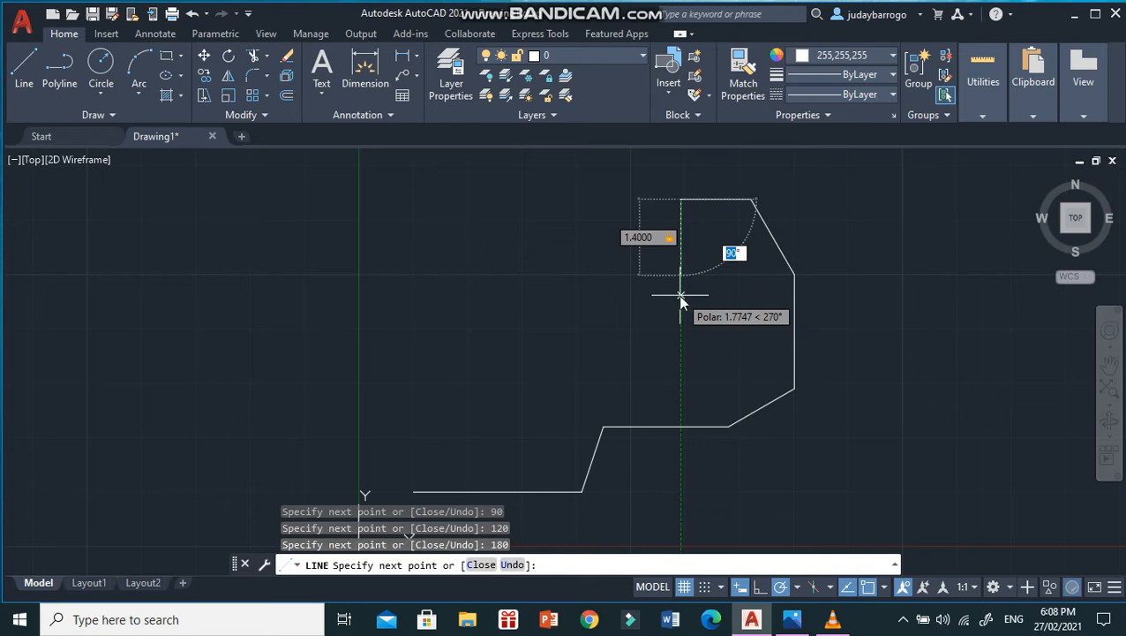
{"action": "type", "text": "90"}
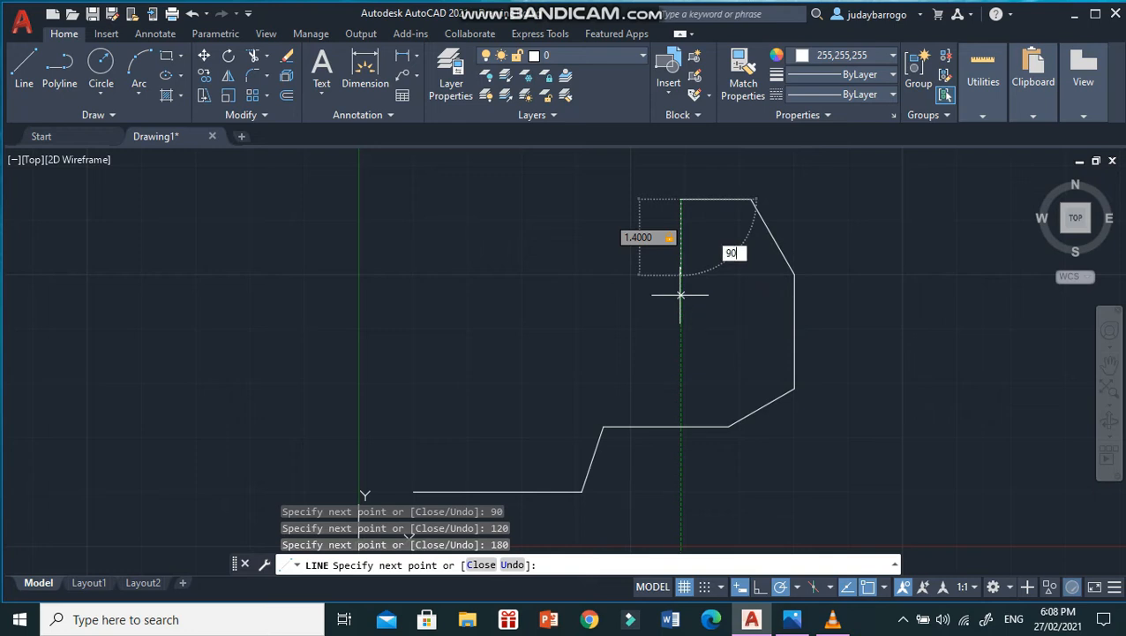
{"action": "key", "text": "Return"}
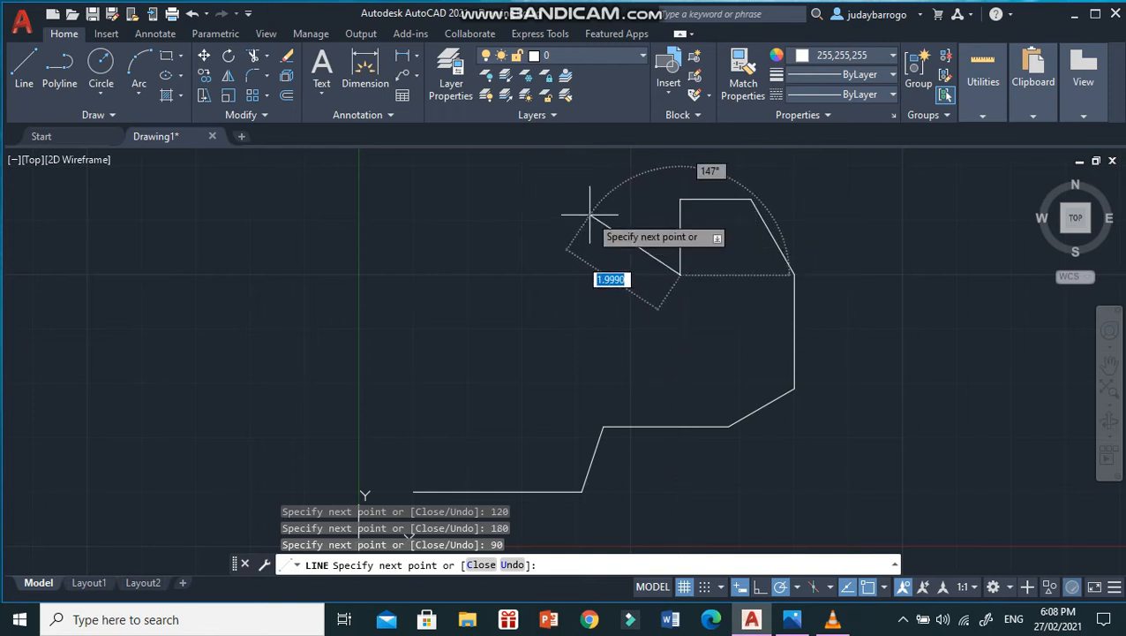
- Add a segment 2.2 units long, sloping up to the left at 135° from the bottom of the notch
{"action": "type", "text": "2.2"}
{"action": "key", "text": "Tab"}
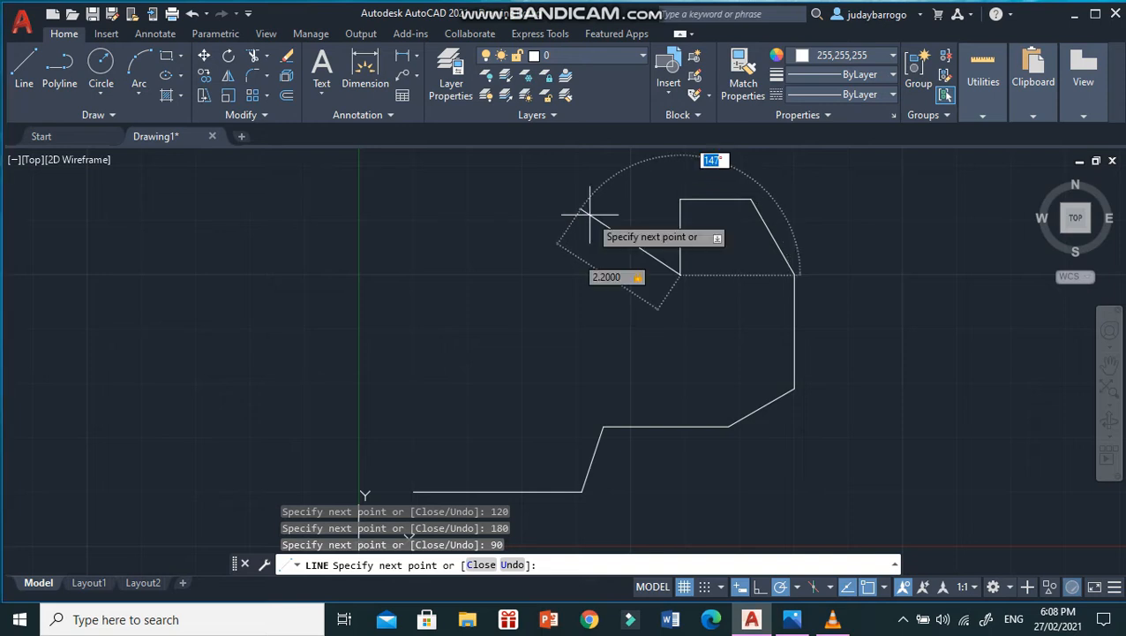
{"action": "type", "text": "135"}
{"action": "key", "text": "Return"}
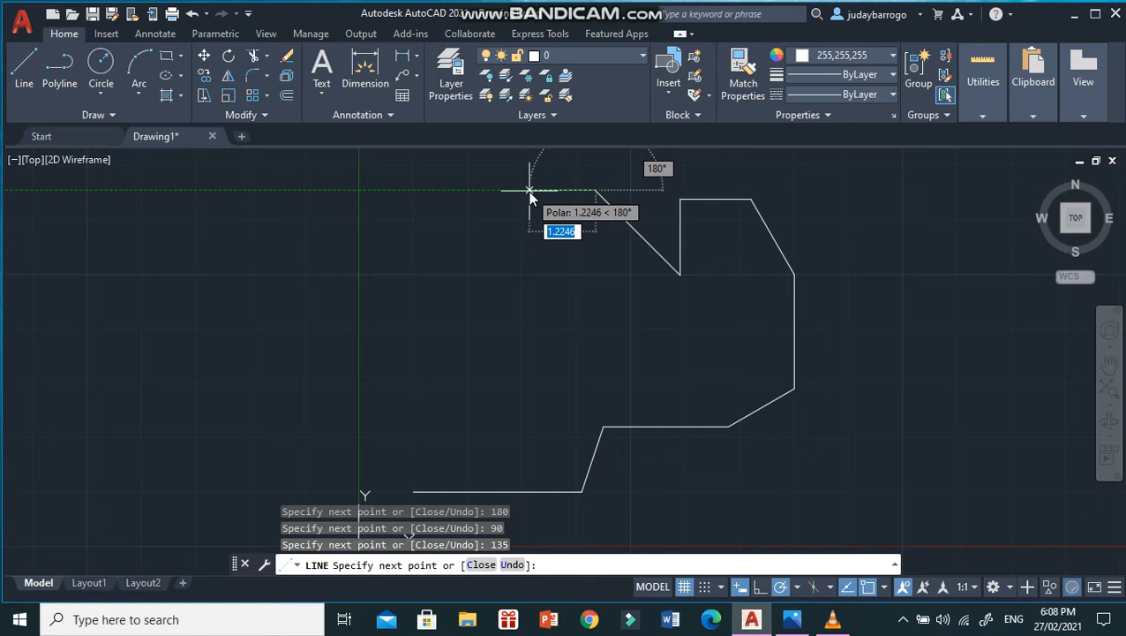
- Add a horizontal segment 1.0 unit long running left at 180° from the top of the sloped line
{"action": "type", "text": "1.0180"}
{"action": "key", "text": "BackSpace"}
{"action": "key", "text": "BackSpace"}
{"action": "key", "text": "BackSpace"}
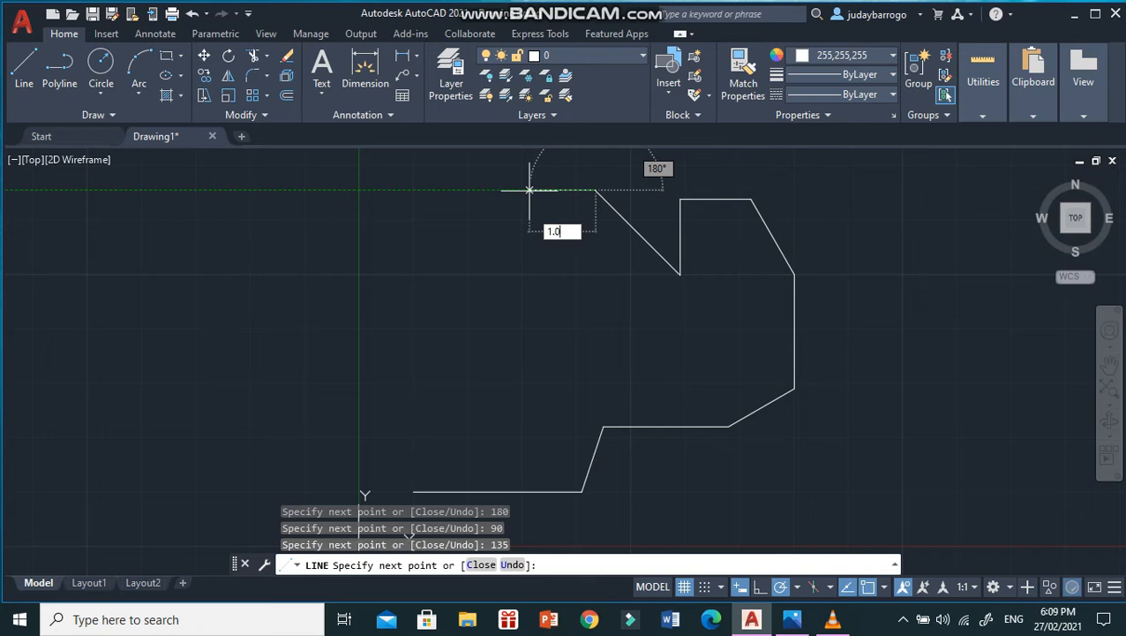
{"action": "key", "text": "Tab"}
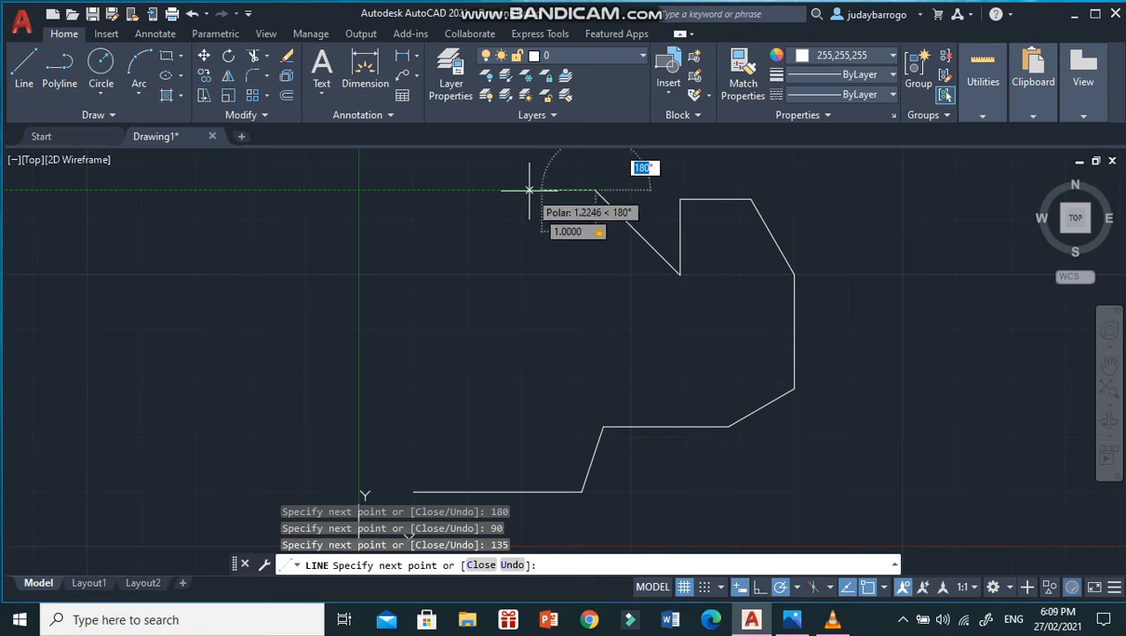
{"action": "type", "text": "180"}
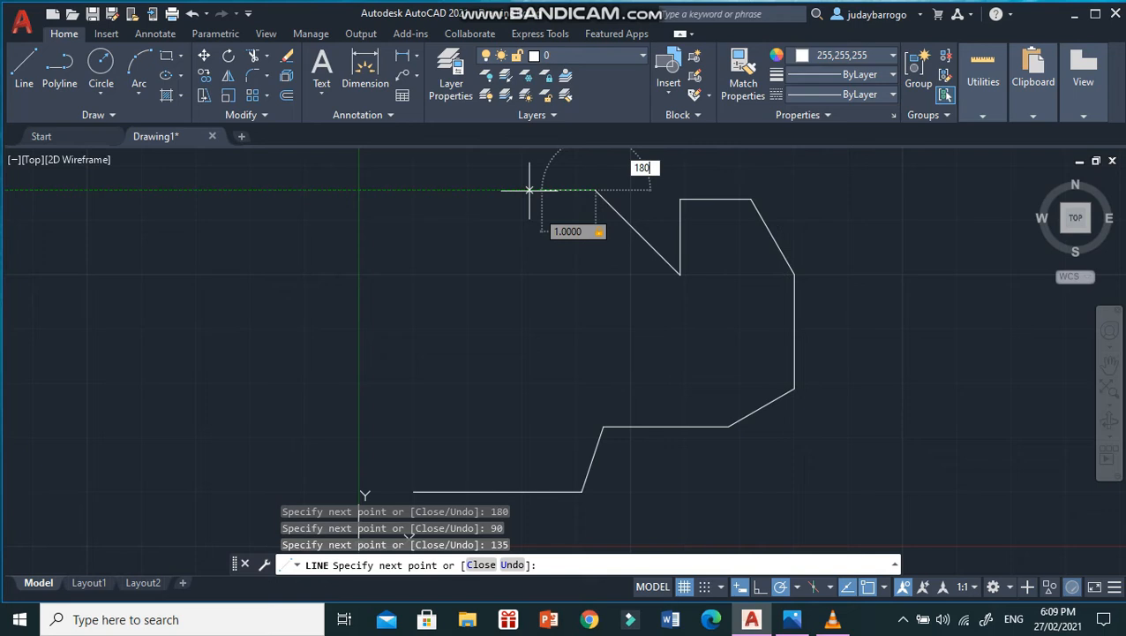
{"action": "key", "text": "Return"}
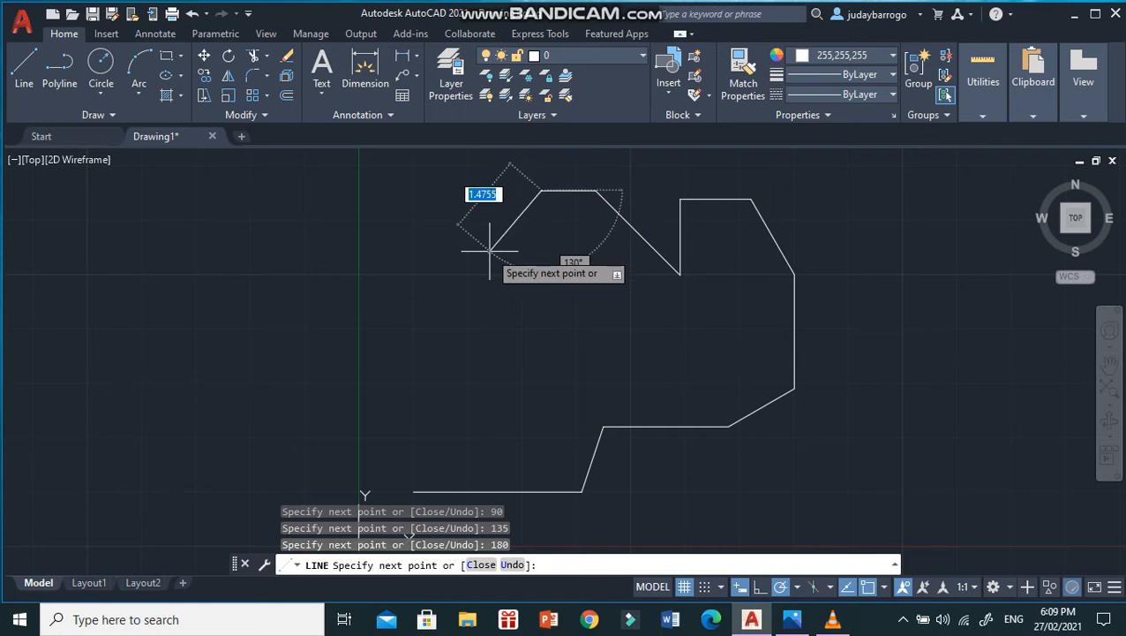
- Add a segment 1.5 units long, sloping down to the left with an angle of 135°
{"action": "type", "text": "1.5"}
{"action": "key", "text": "Tab"}
{"action": "type", "text": "135"}
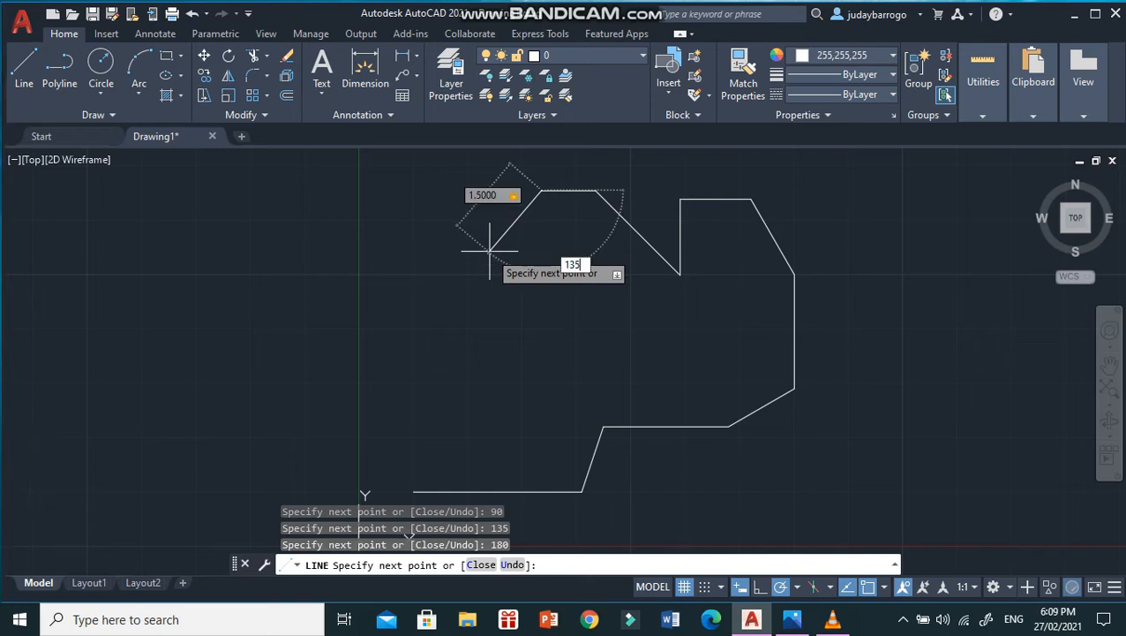
{"action": "key", "text": "Return"}
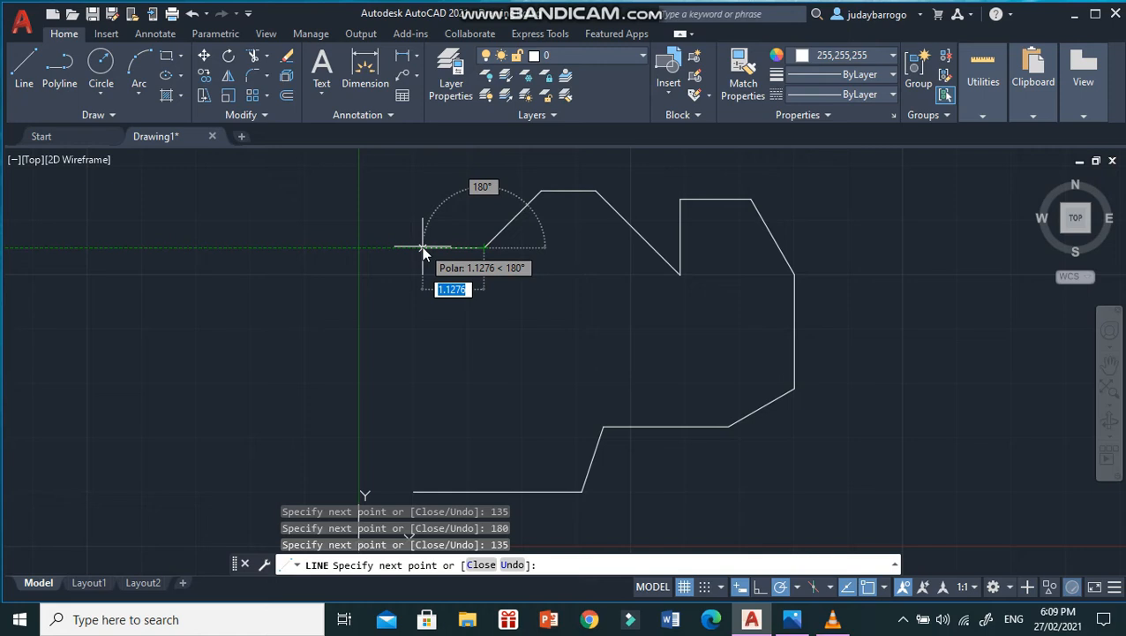
- Add a horizontal segment 1.0 unit long running left at 180° to form the outline's upper-left corner
{"action": "type", "text": "1.0"}
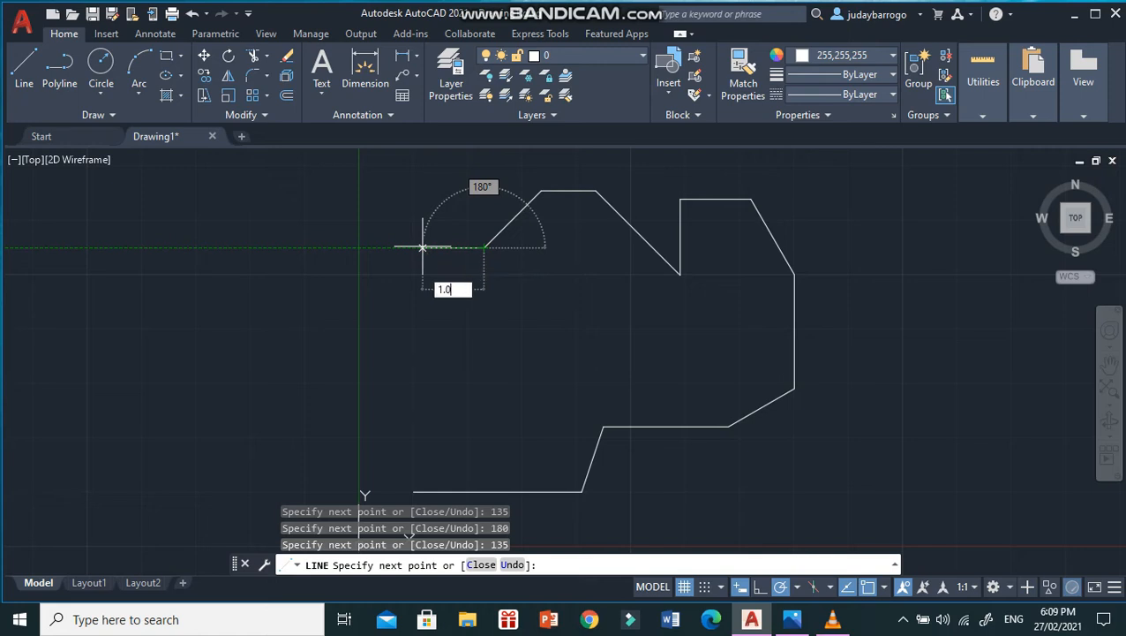
{"action": "key", "text": "Tab"}
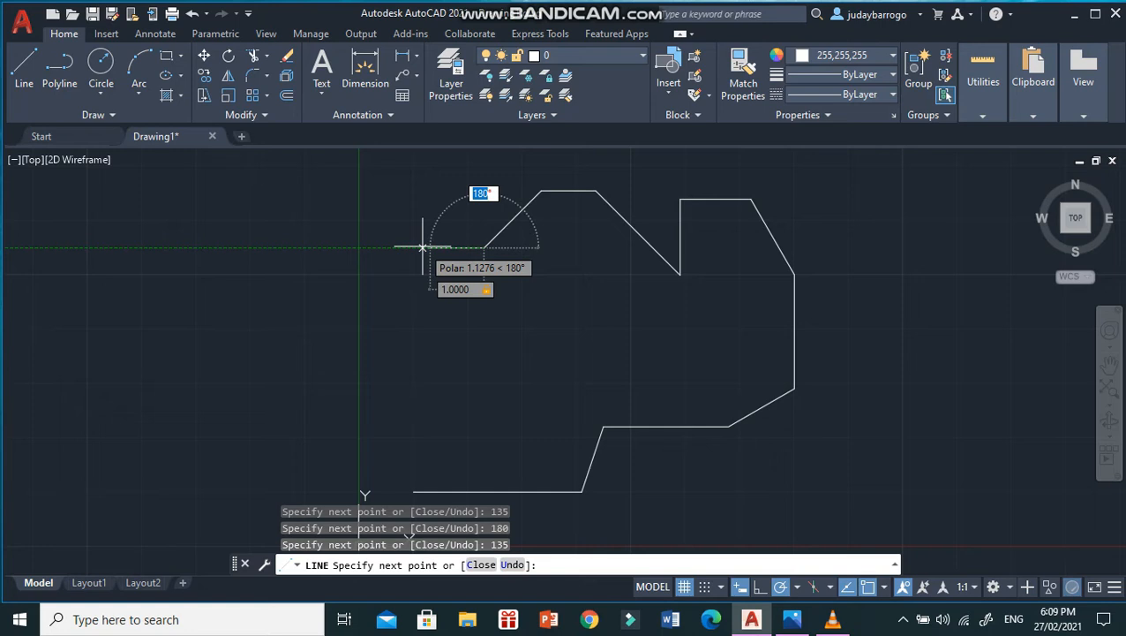
{"action": "type", "text": "180"}
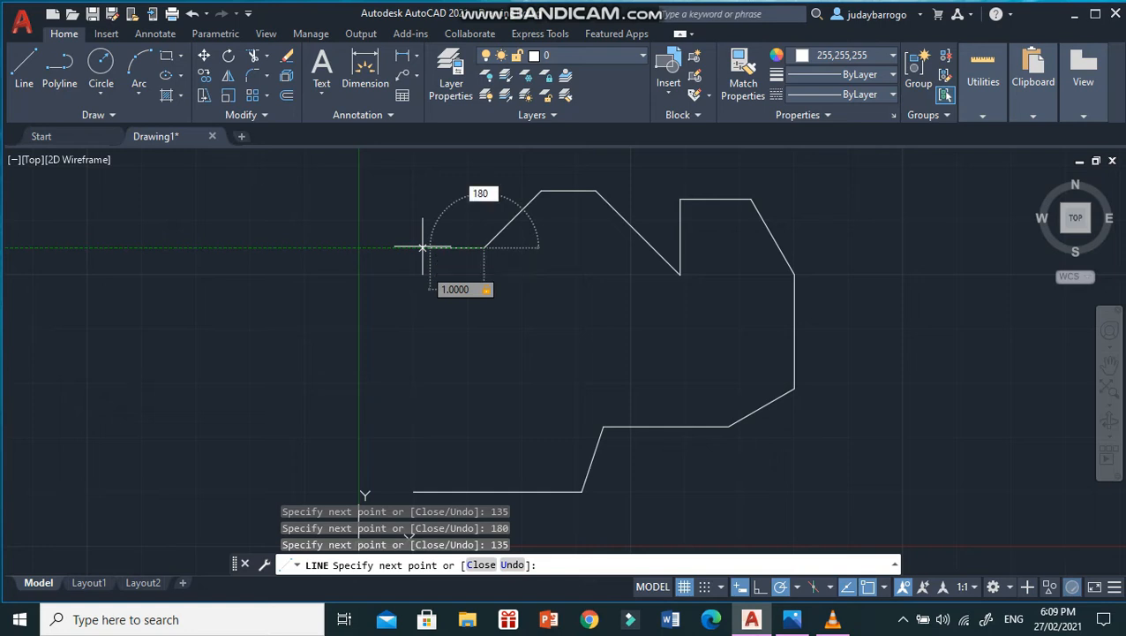
{"action": "key", "text": "Return"}
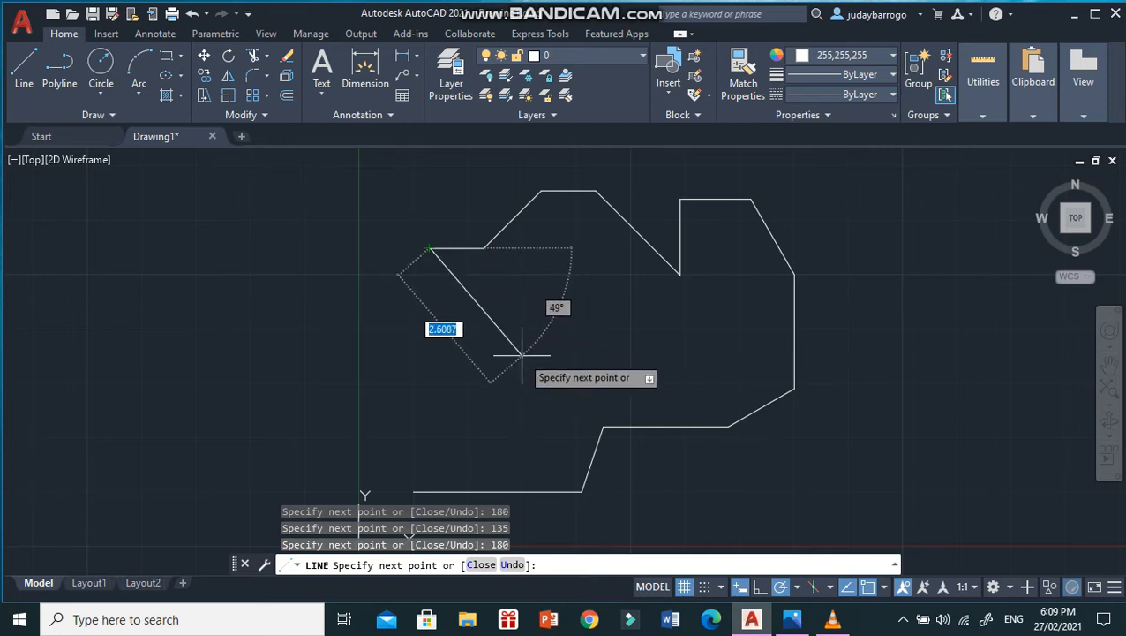
- Add a 2.3-unit segment sloping down to the right at 60°, then close the outline at its starting point and end the Line command
{"action": "type", "text": "2.3"}
{"action": "key", "text": "Tab"}
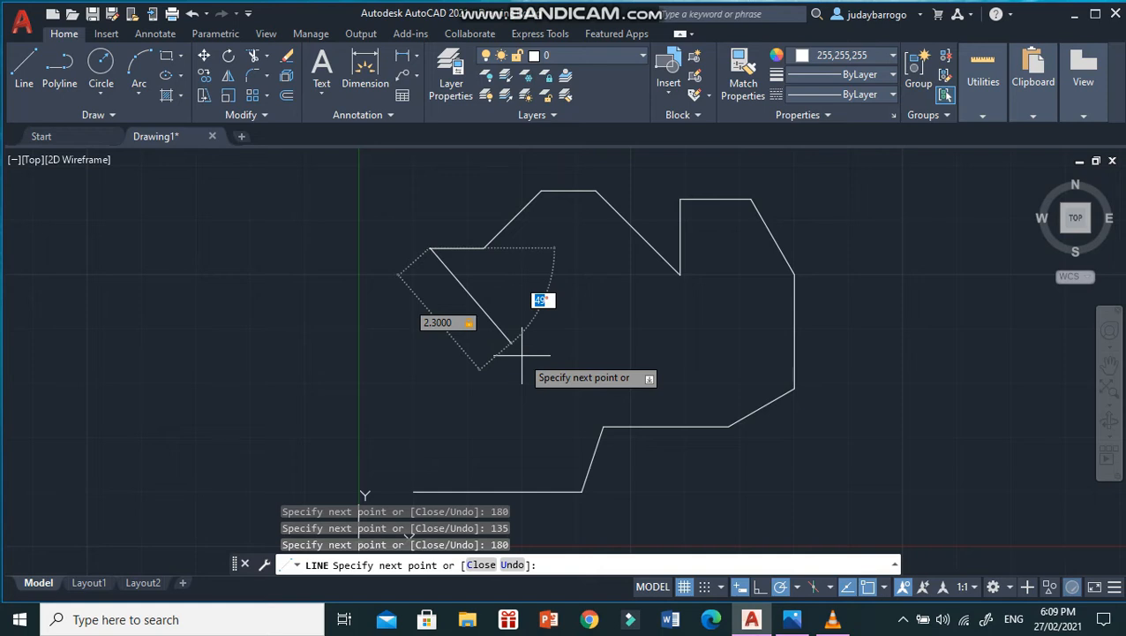
{"action": "type", "text": "60"}
{"action": "key", "text": "Return"}
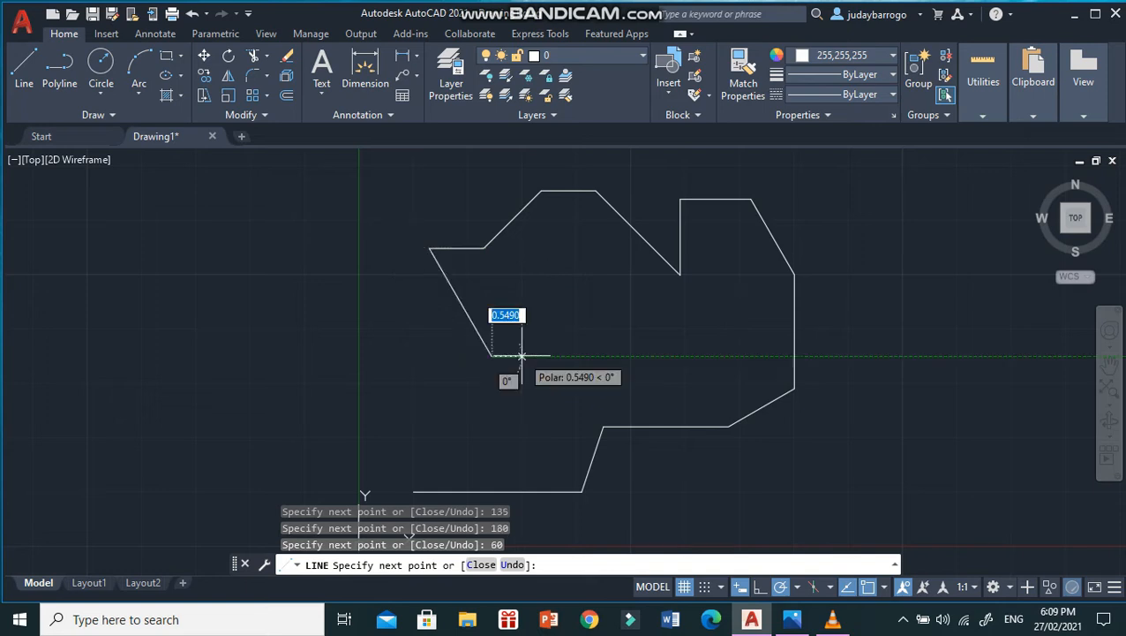
{"action": "left_click", "coordinate": [413, 491]}
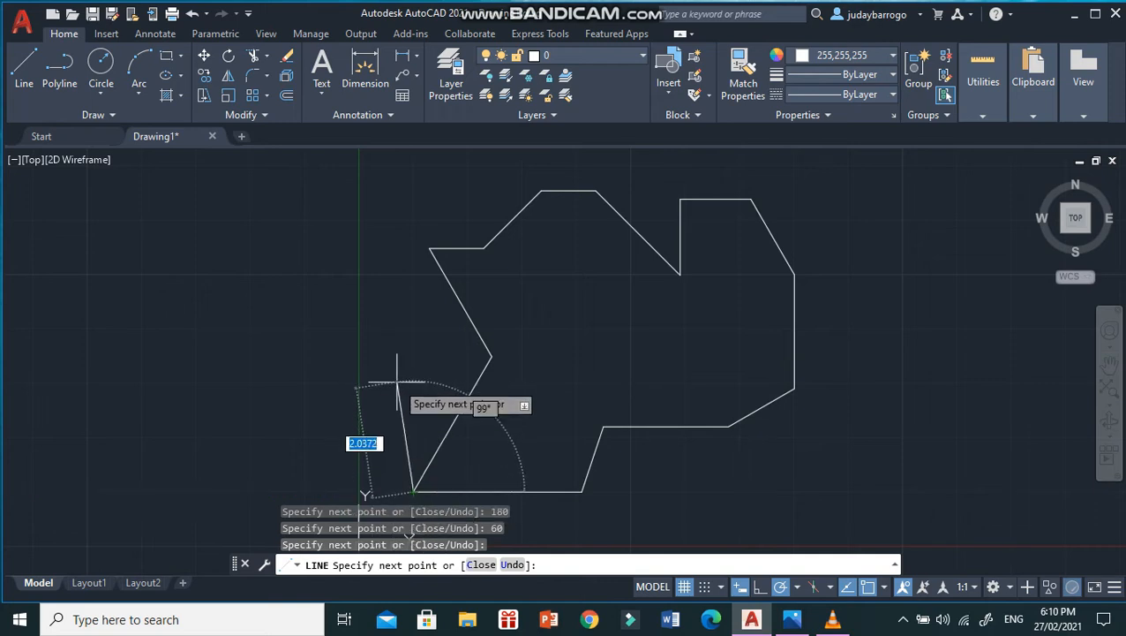
{"action": "key", "text": "Escape"}
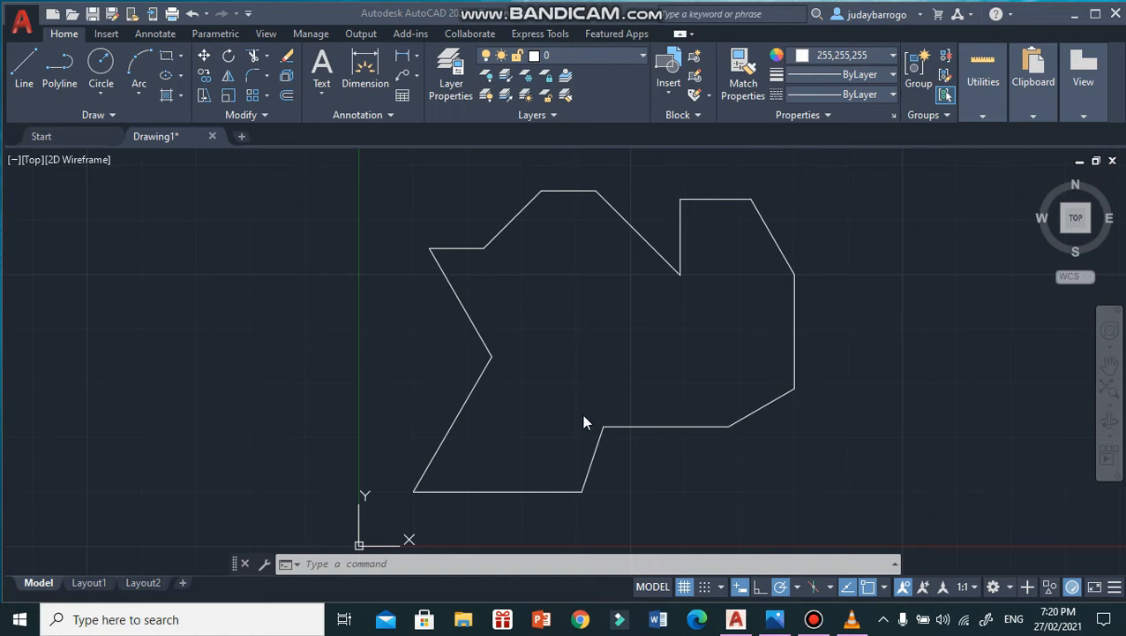
- Set the current object color to Green and place a multiline text label "1,1" beside the outline's lower-left starting vertex
{"action": "left_click", "coordinate": [860, 56]}
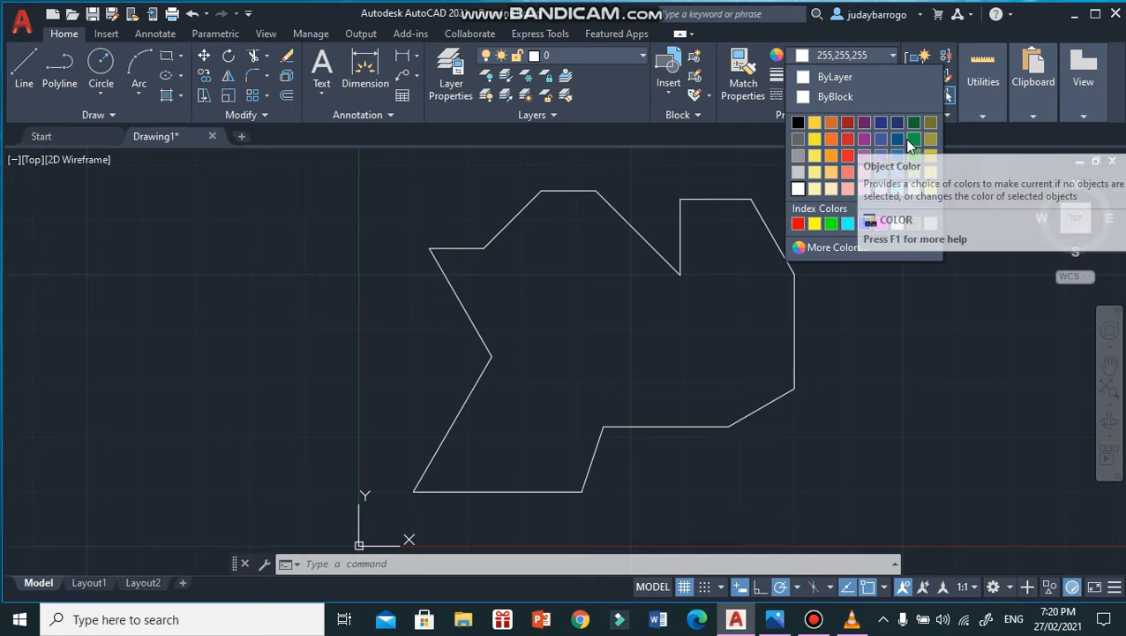
{"action": "left_click", "coordinate": [832, 223]}
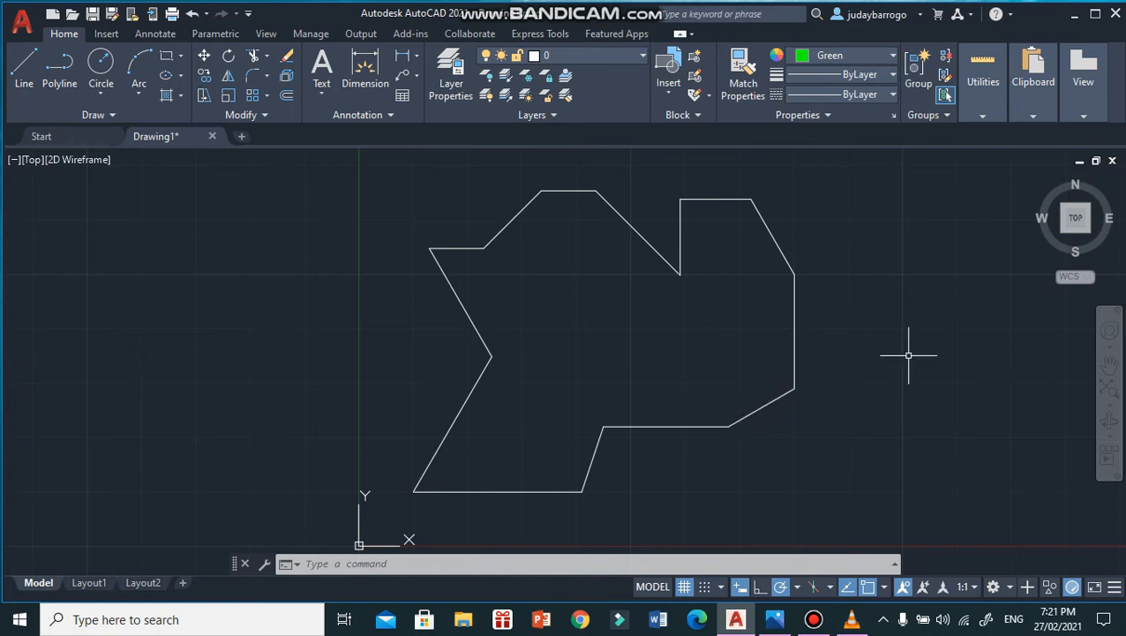
{"action": "type", "text": "t"}
{"action": "key", "text": "Return"}
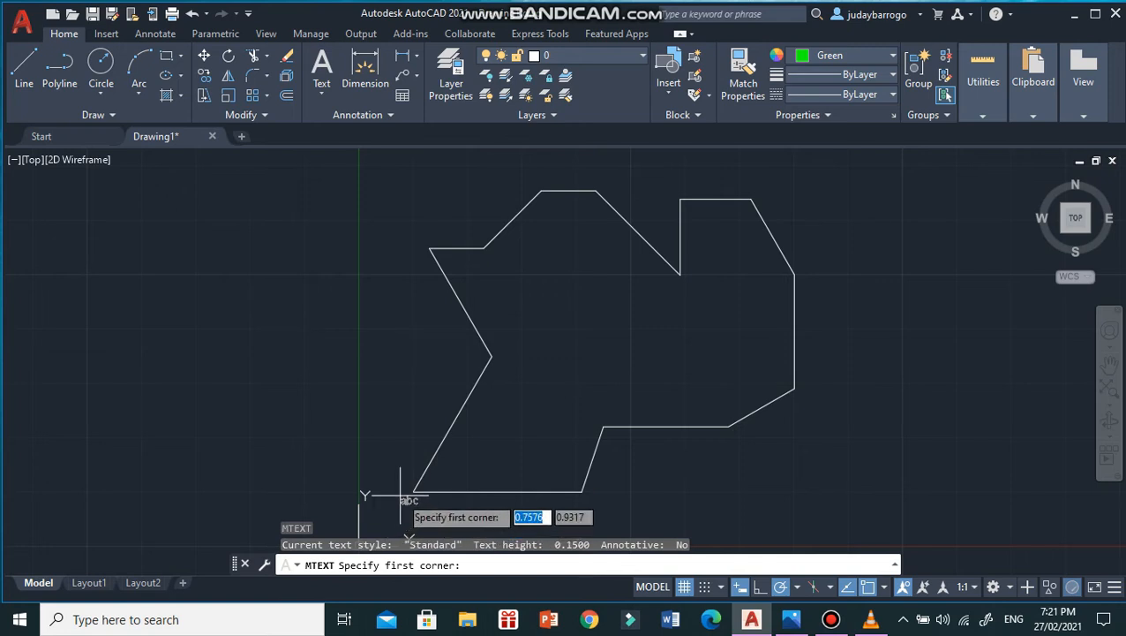
{"action": "left_click", "coordinate": [401, 496]}
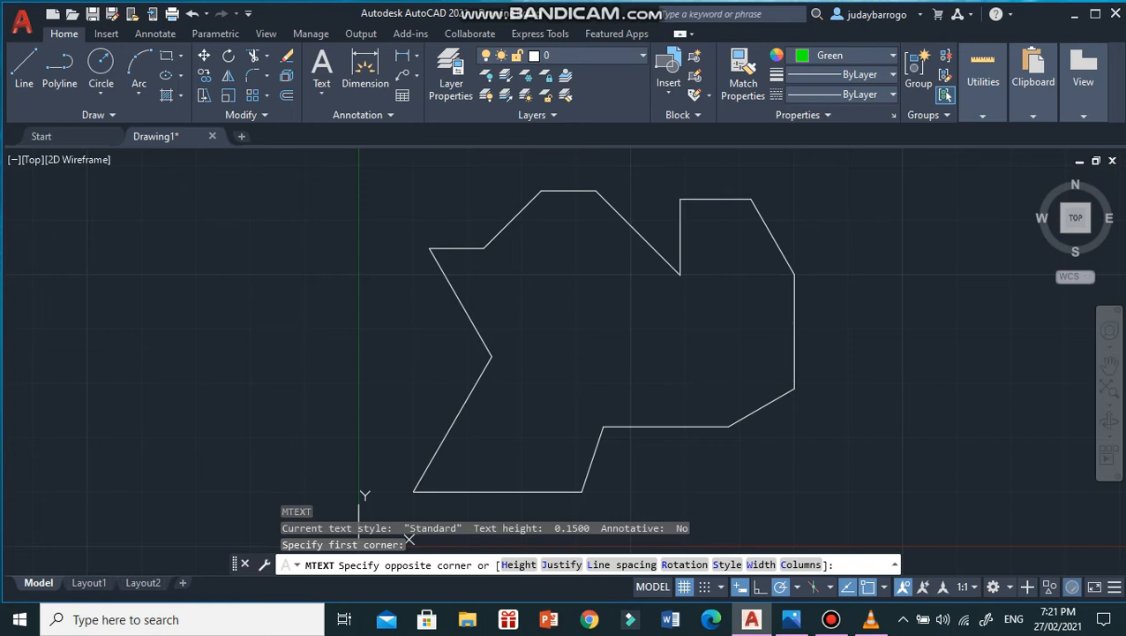
{"action": "left_click", "coordinate": [433, 513]}
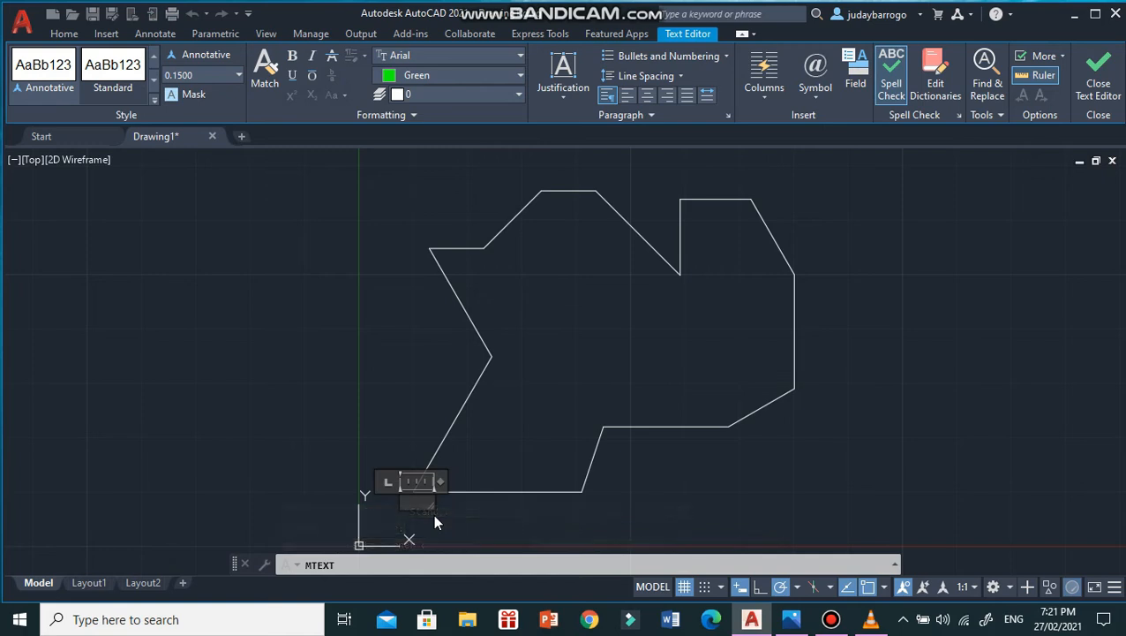
{"action": "type", "text": "1."}
{"action": "left_click", "coordinate": [637, 367]}
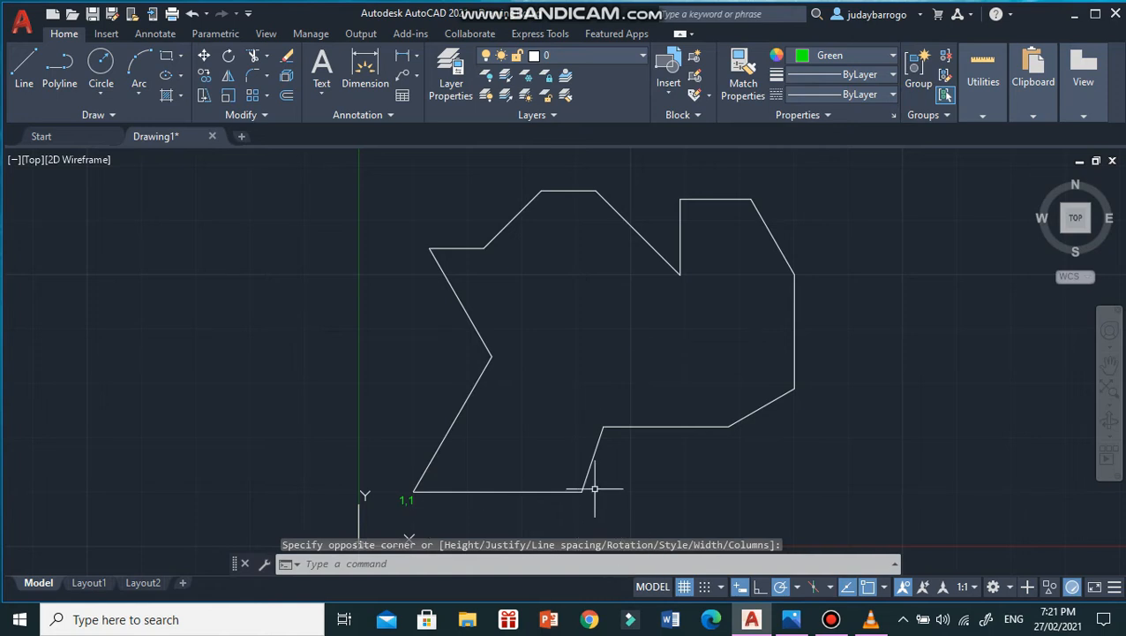
- Place a multiline text label "4.1,1" just below the right end of the outline's bottom edge
{"action": "type", "text": "MT"}
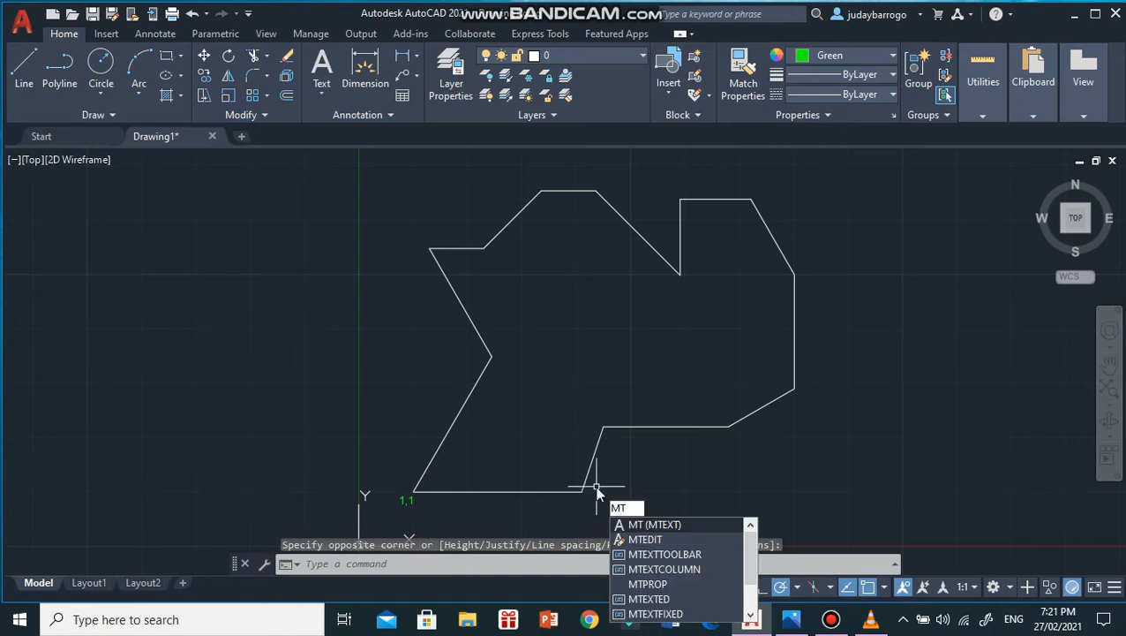
{"action": "key", "text": "Return"}
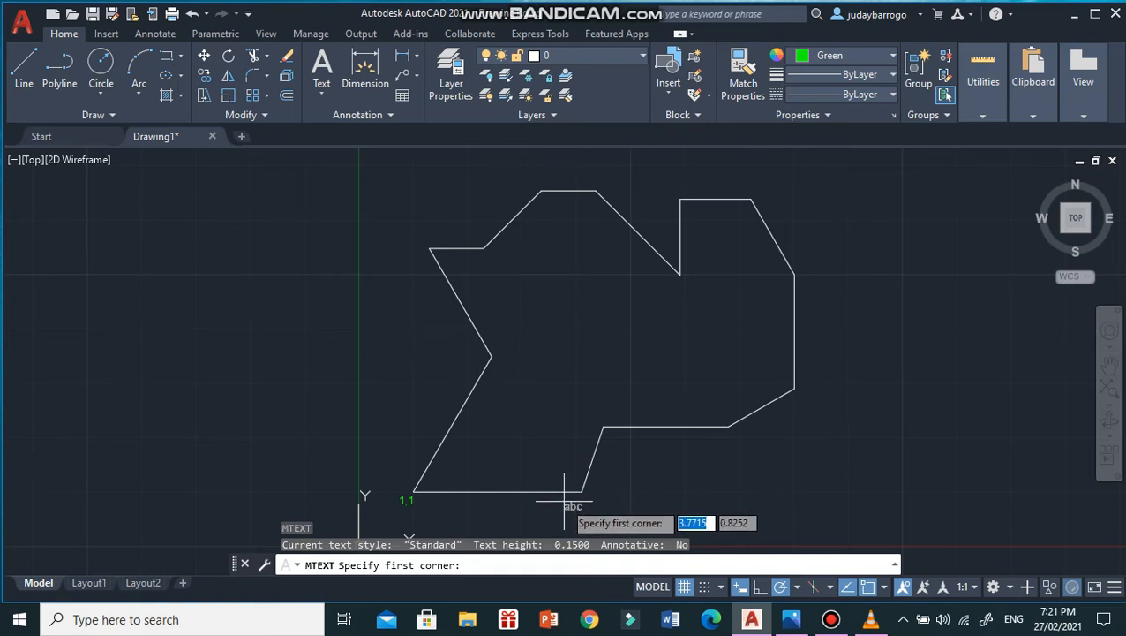
{"action": "left_click", "coordinate": [565, 503]}
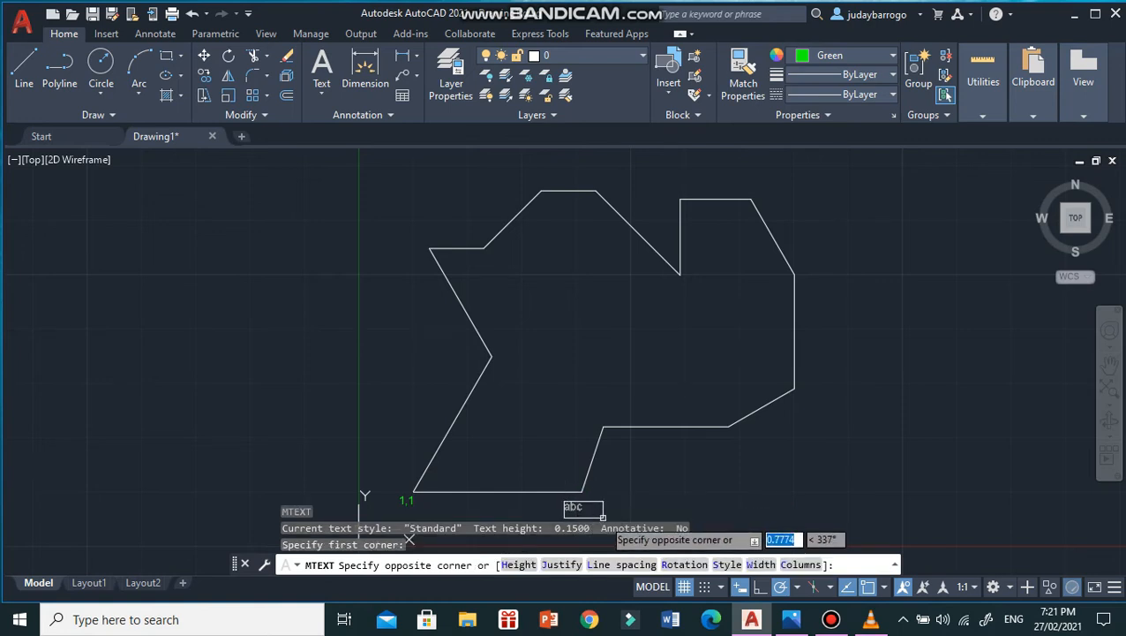
{"action": "left_click", "coordinate": [604, 519]}
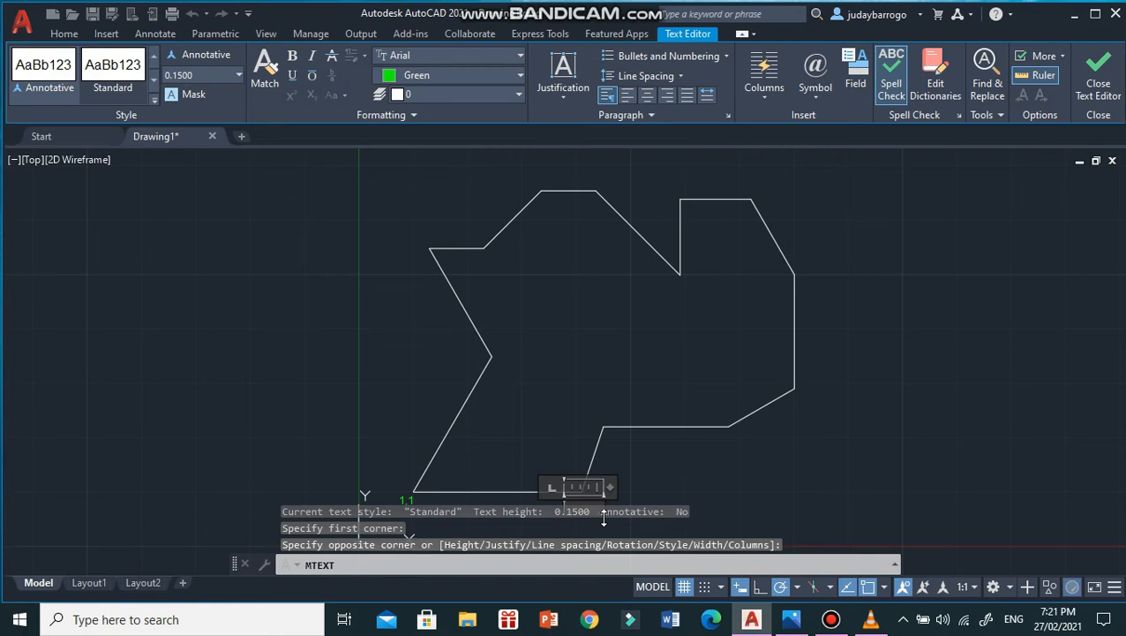
{"action": "type", "text": "4,1,1"}
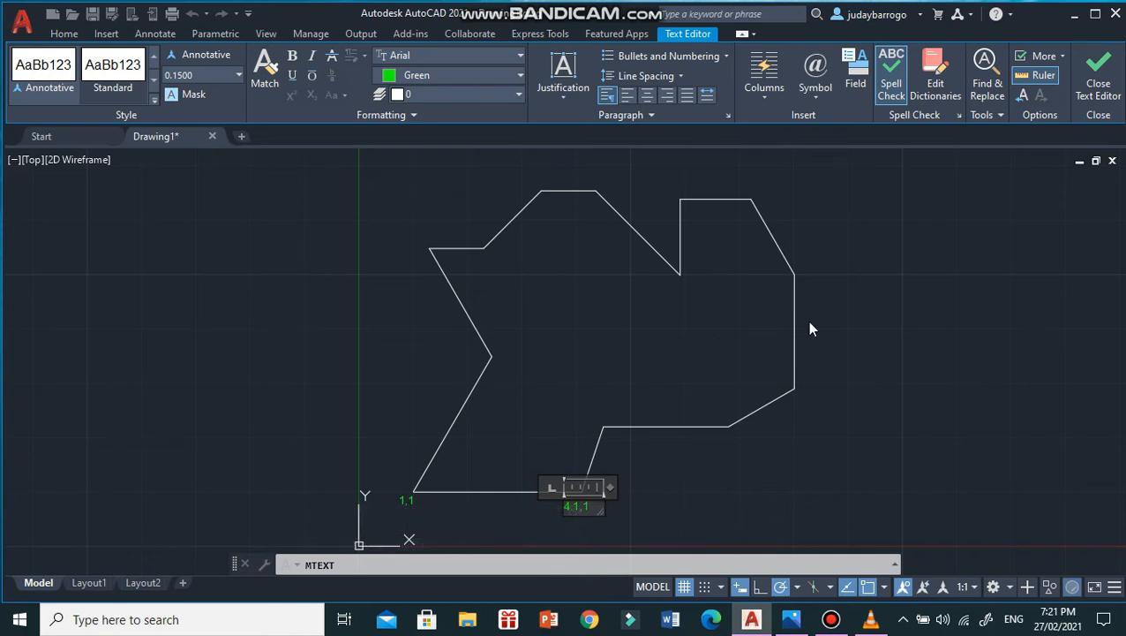
{"action": "left_click", "coordinate": [934, 417]}
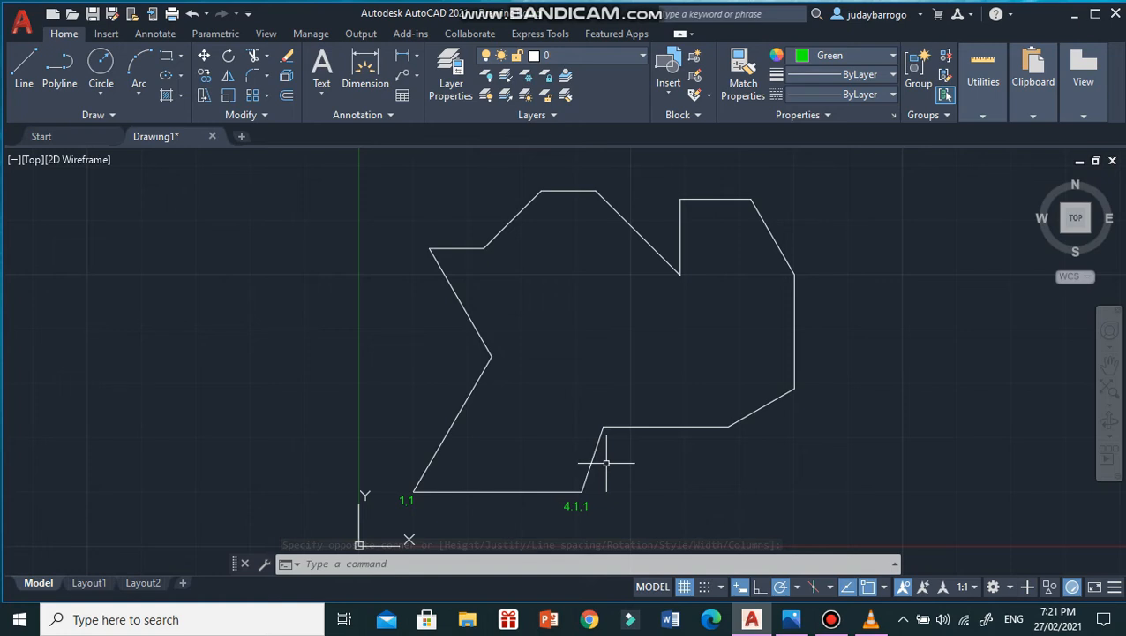
- Place a multiline text label "4.5,2.2" just above the inner corner at the top of the short sloped segment
{"action": "type", "text": "mt"}
{"action": "key", "text": "Return"}
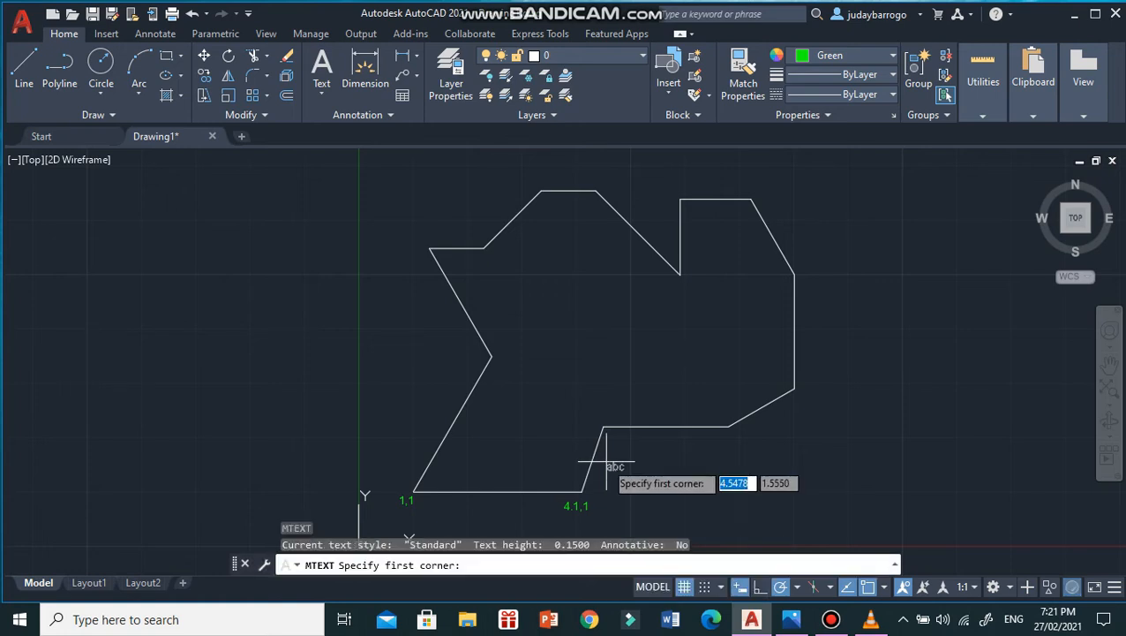
{"action": "left_click", "coordinate": [574, 408]}
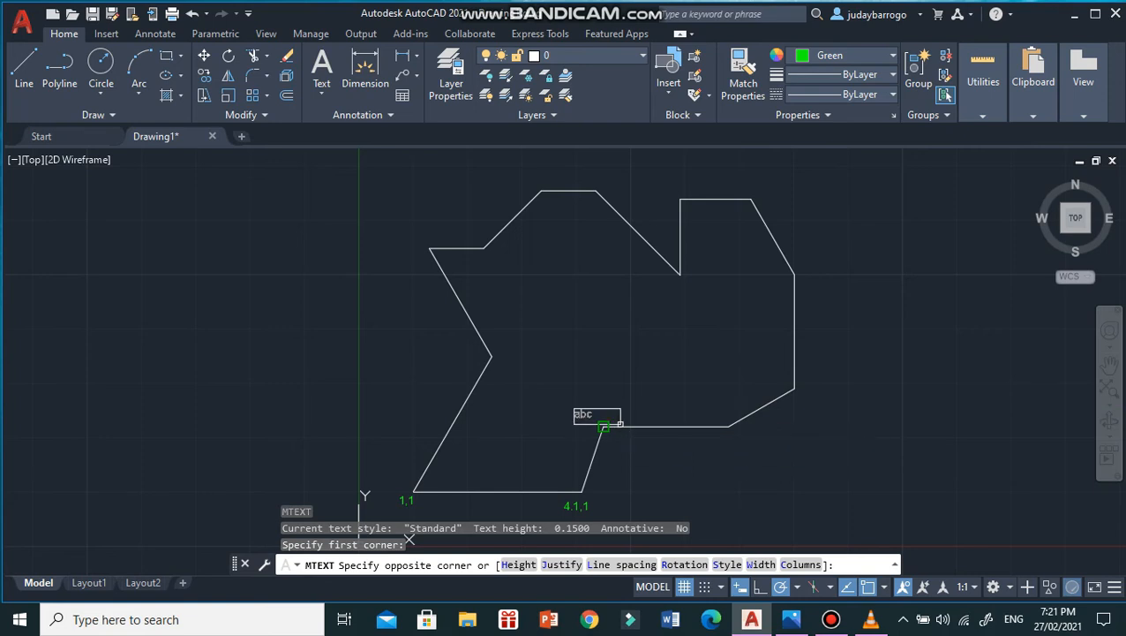
{"action": "left_click", "coordinate": [621, 424]}
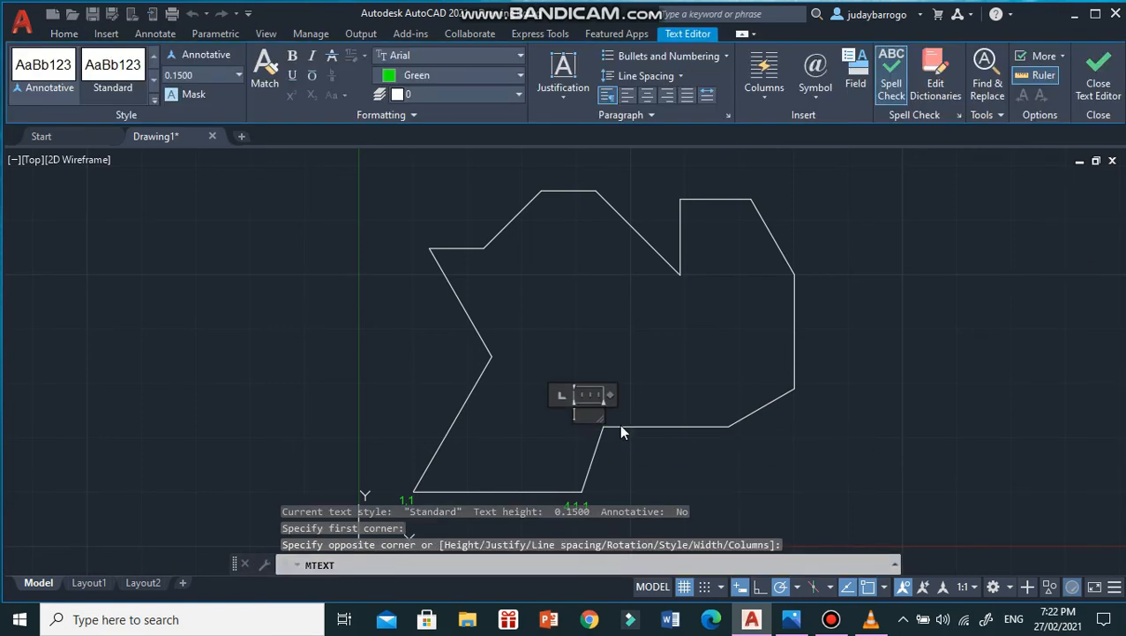
{"action": "type", "text": "4"}
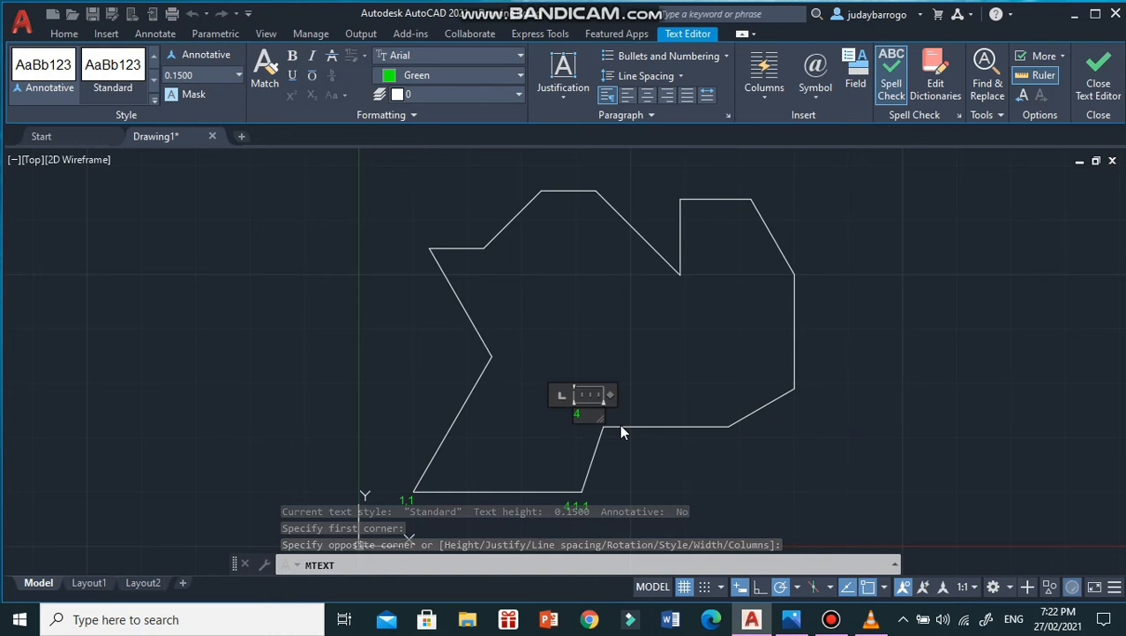
{"action": "type", "text": ".5,2.2"}
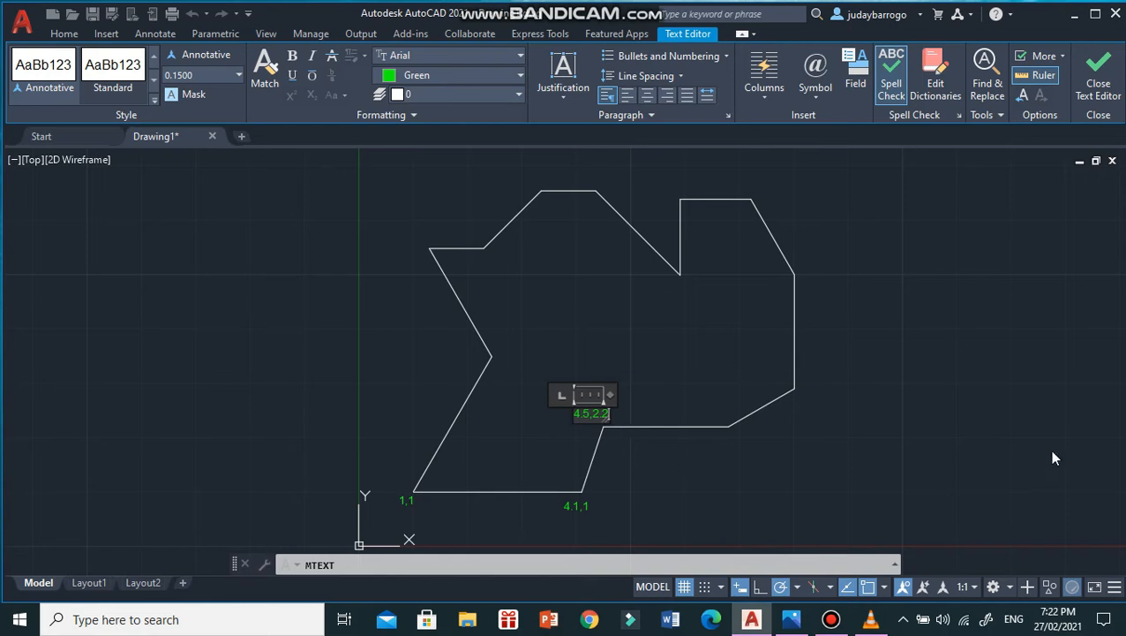
{"action": "left_click", "coordinate": [869, 353]}
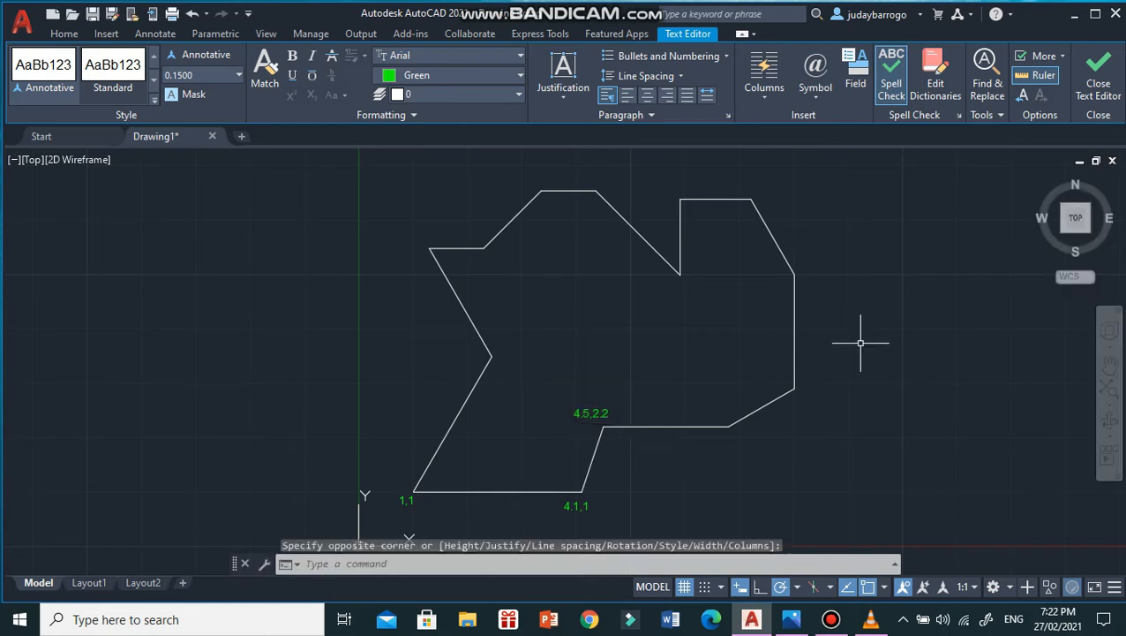
- Shift the "4.1,1" text label about 0.12 units horizontally to the left, then clear the selection
{"action": "left_click", "coordinate": [573, 506]}
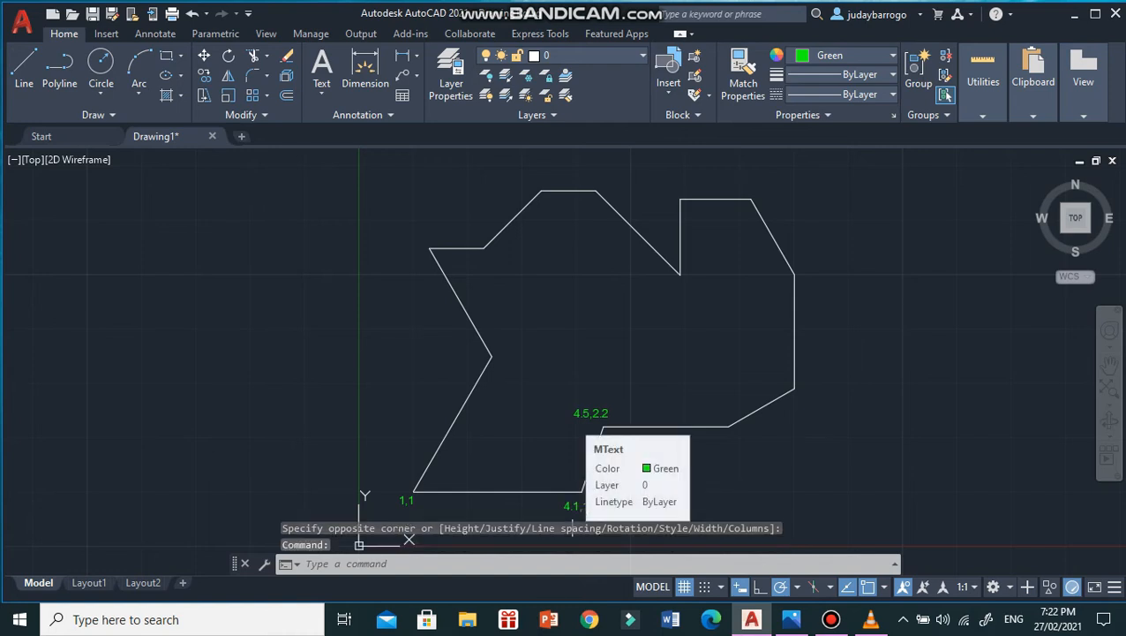
{"action": "left_click", "coordinate": [564, 501]}
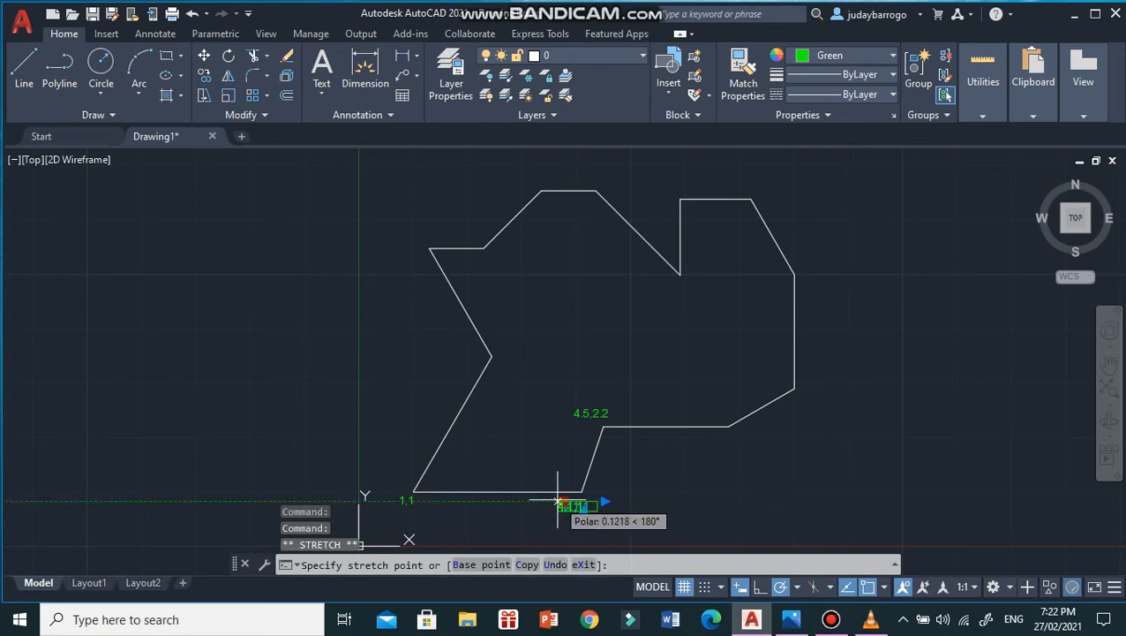
{"action": "left_click", "coordinate": [558, 502]}
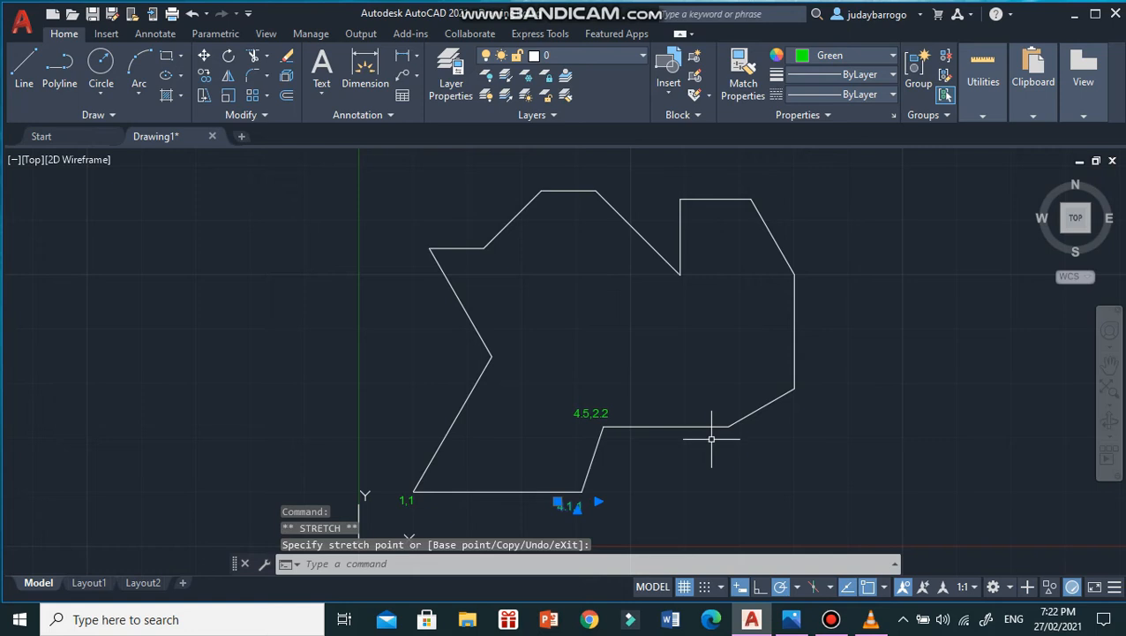
{"action": "left_click", "coordinate": [737, 471]}
{"action": "key", "text": "Escape"}
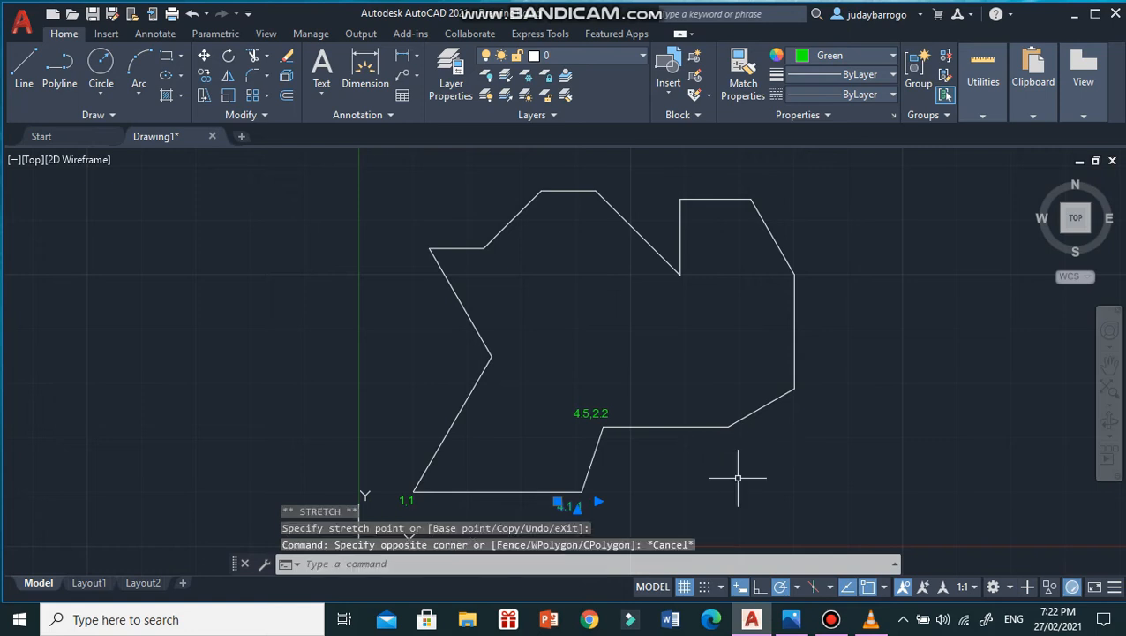
{"action": "key", "text": "Escape"}
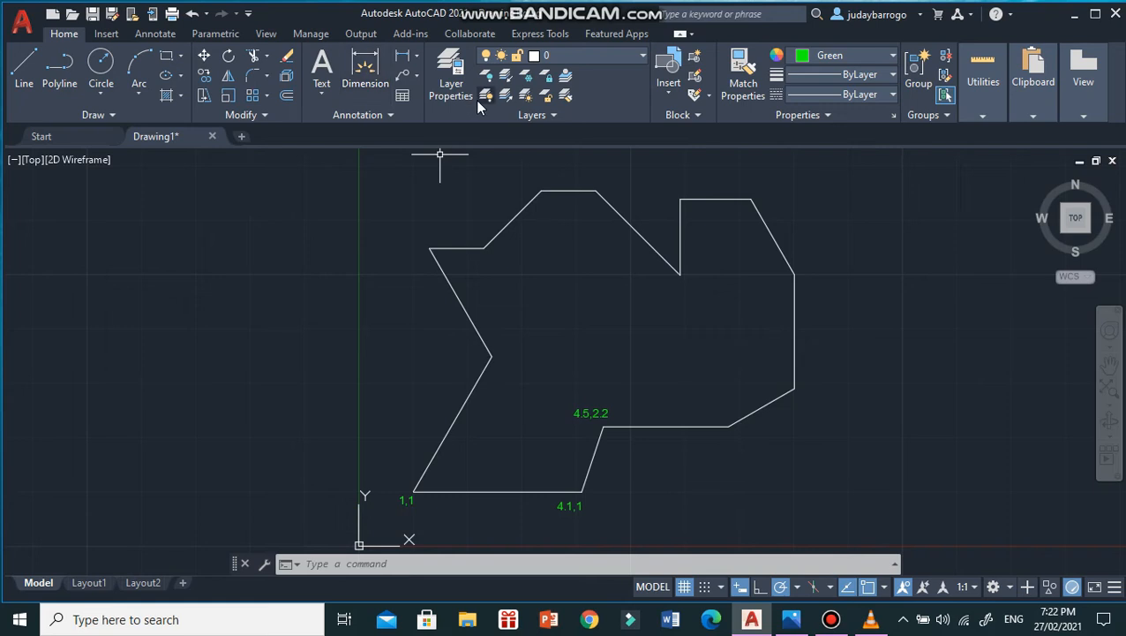
- Add a linear dimension to the horizontal edge starting at the vertex labelled 4.5,2.2, offset 0.5 below the edge
{"action": "left_click", "coordinate": [418, 56]}
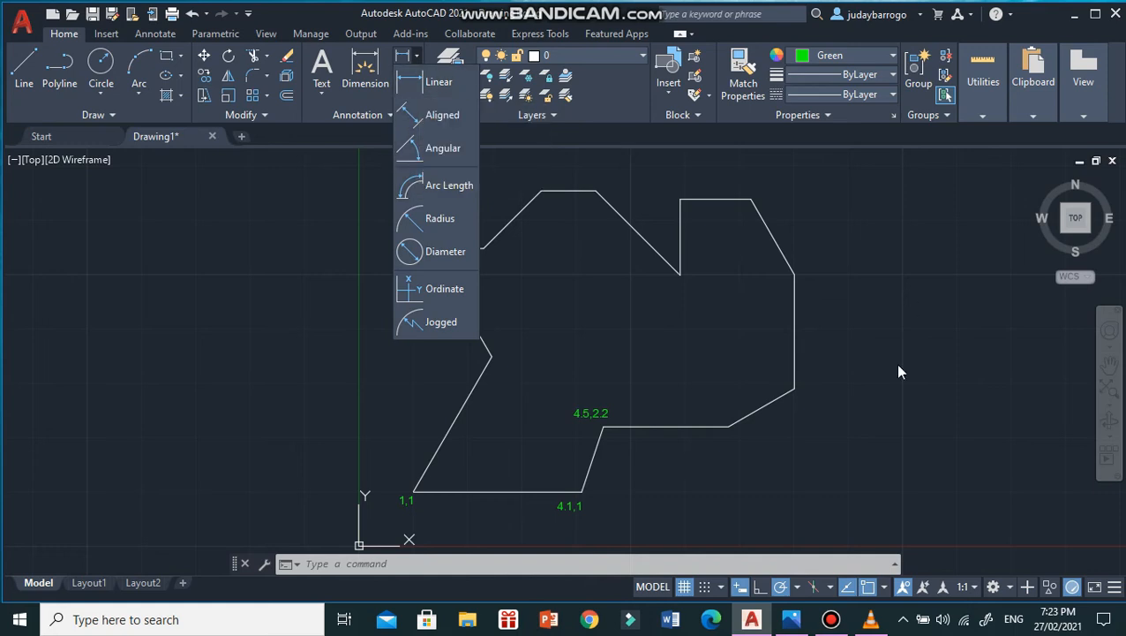
{"action": "type", "text": "DIMLIN"}
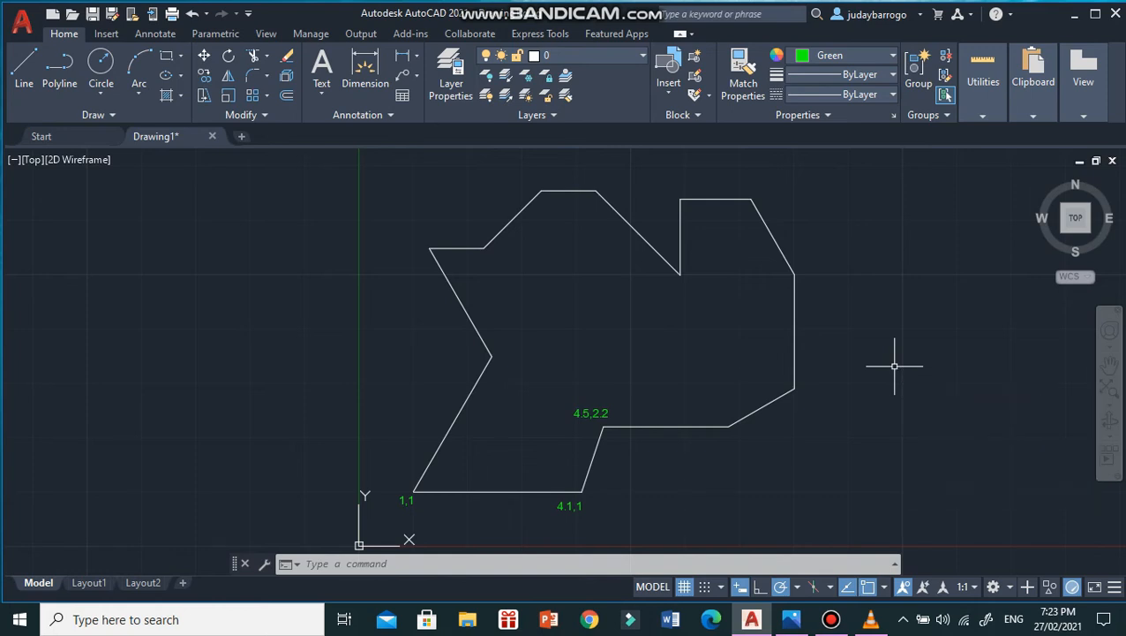
{"action": "key", "text": "Return"}
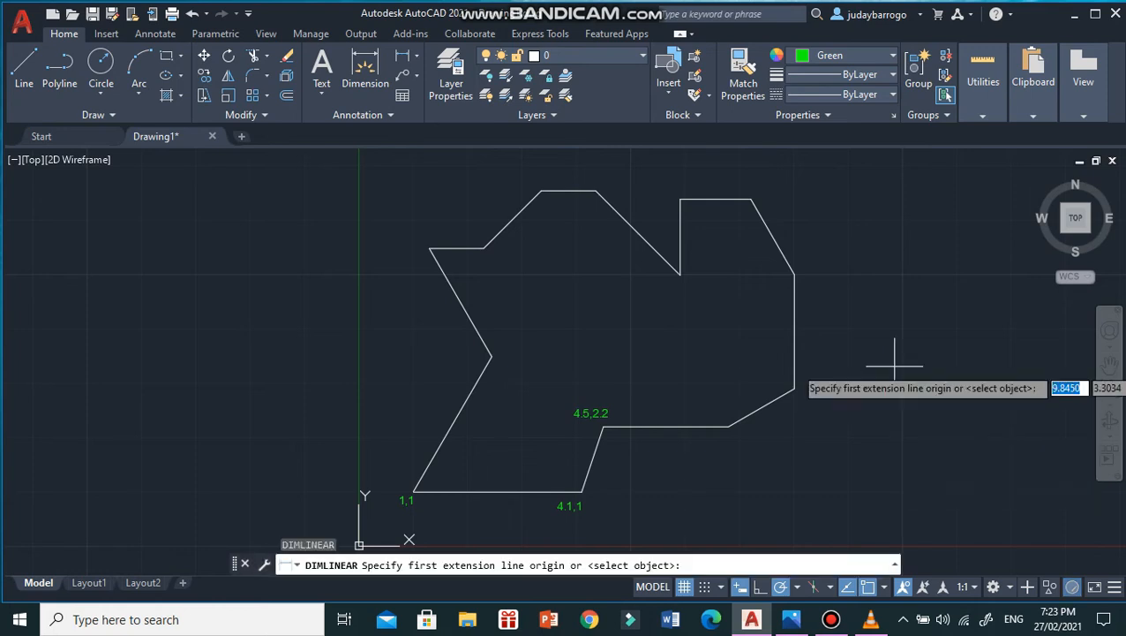
{"action": "left_click", "coordinate": [609, 424]}
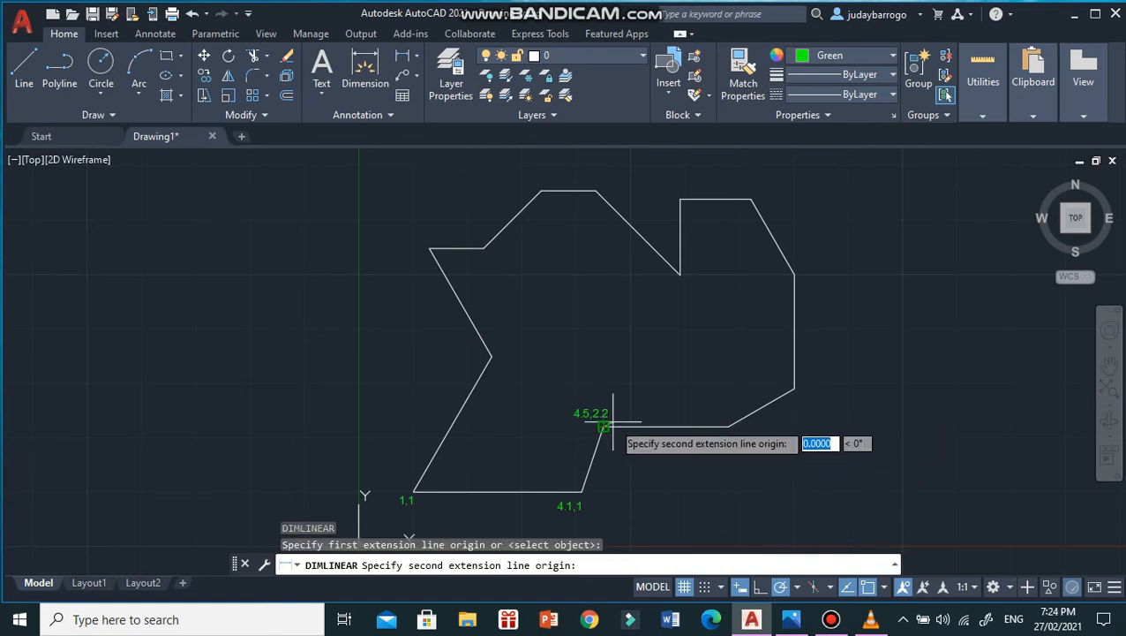
{"action": "left_click", "coordinate": [728, 426]}
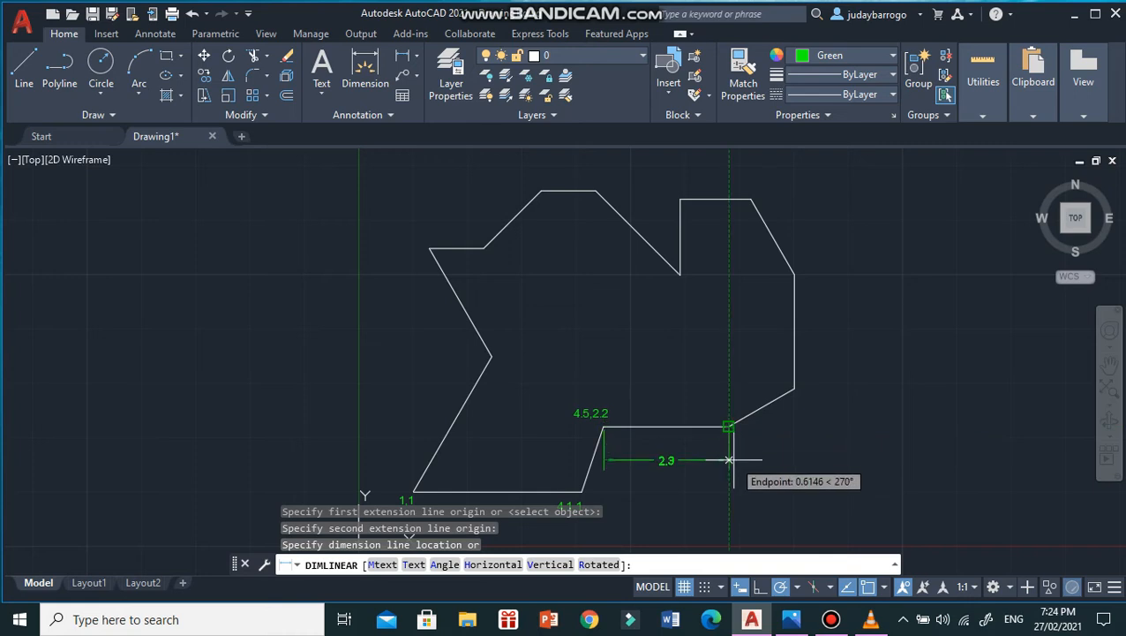
{"action": "type", "text": "0."}
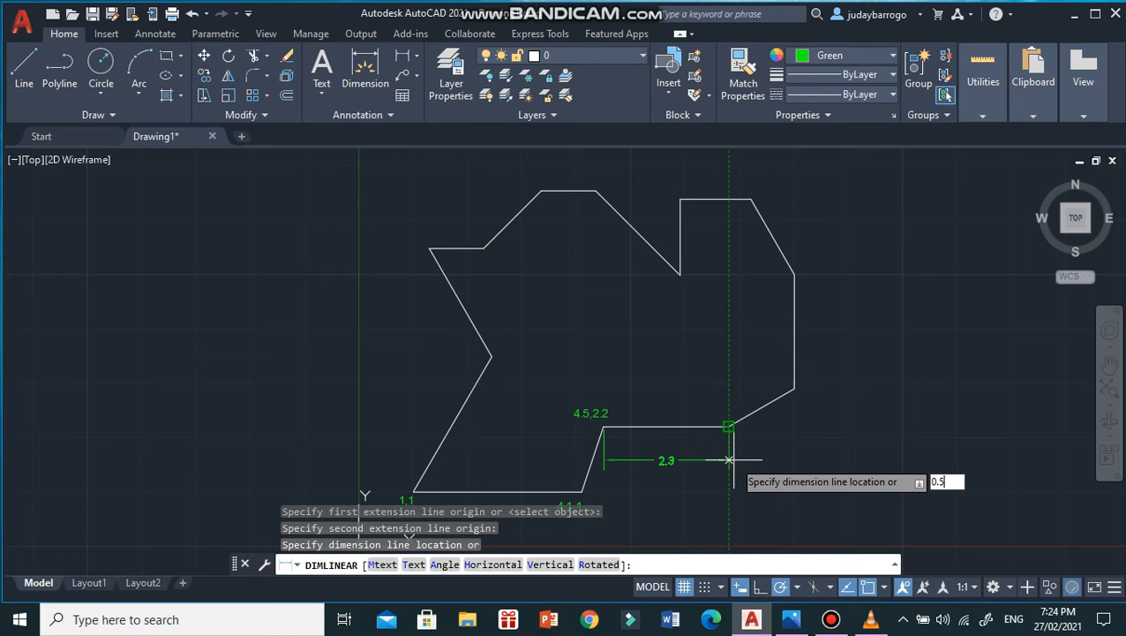
{"action": "type", "text": "5"}
{"action": "key", "text": "Return"}
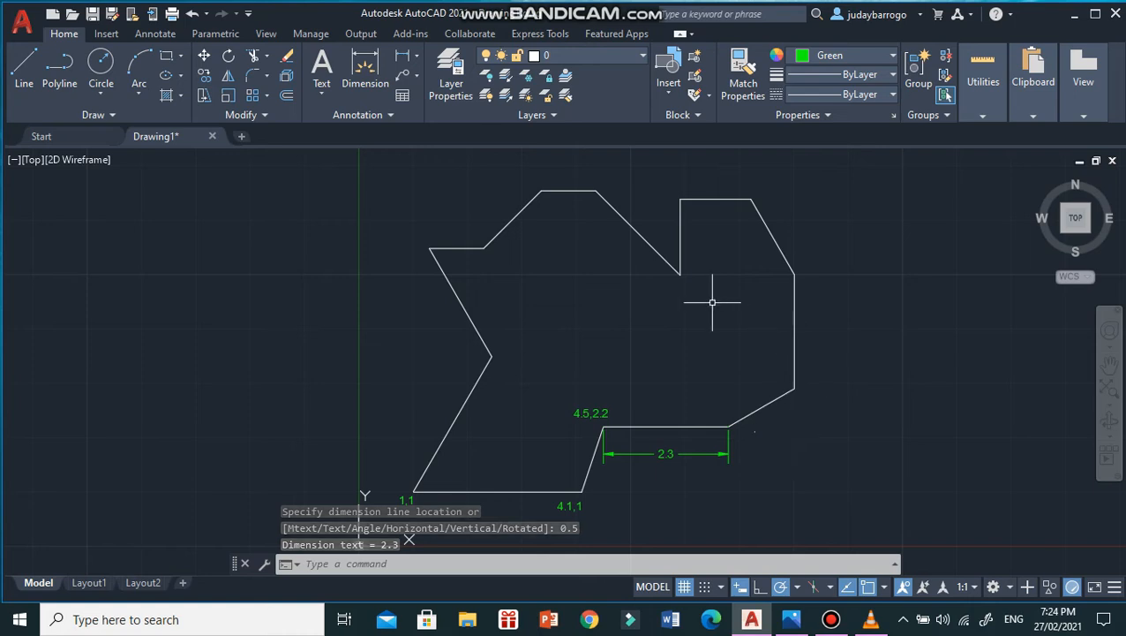
- Add a linear dimension to the outline's rightmost vertical edge, placing the dimension line 0.5 outside it
{"action": "type", "text": "DIMLIN"}
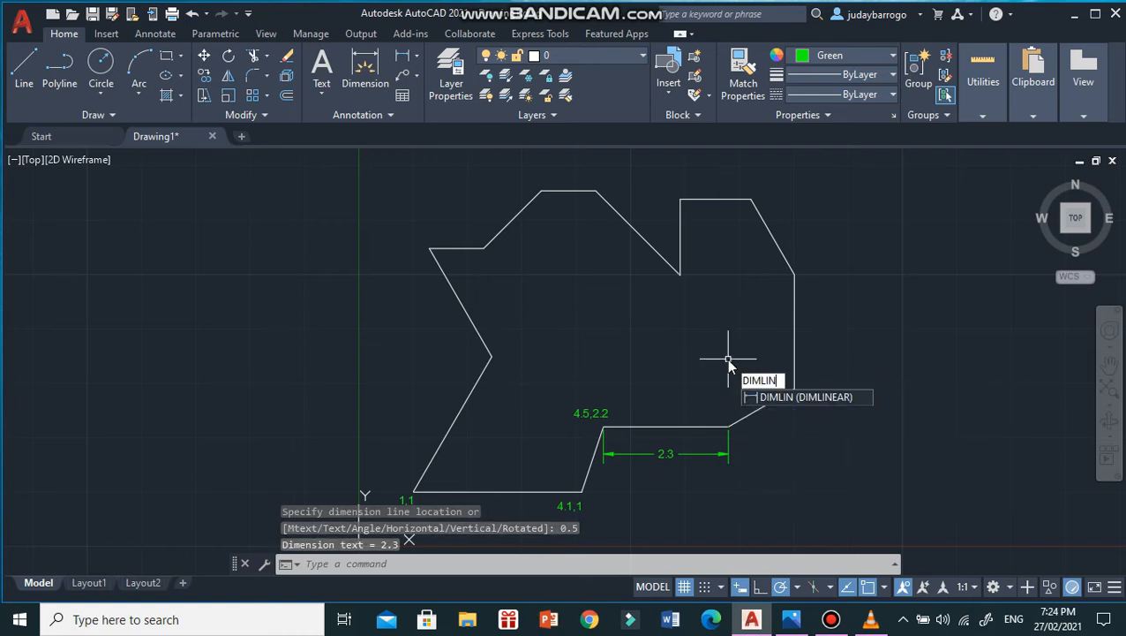
{"action": "key", "text": "Return"}
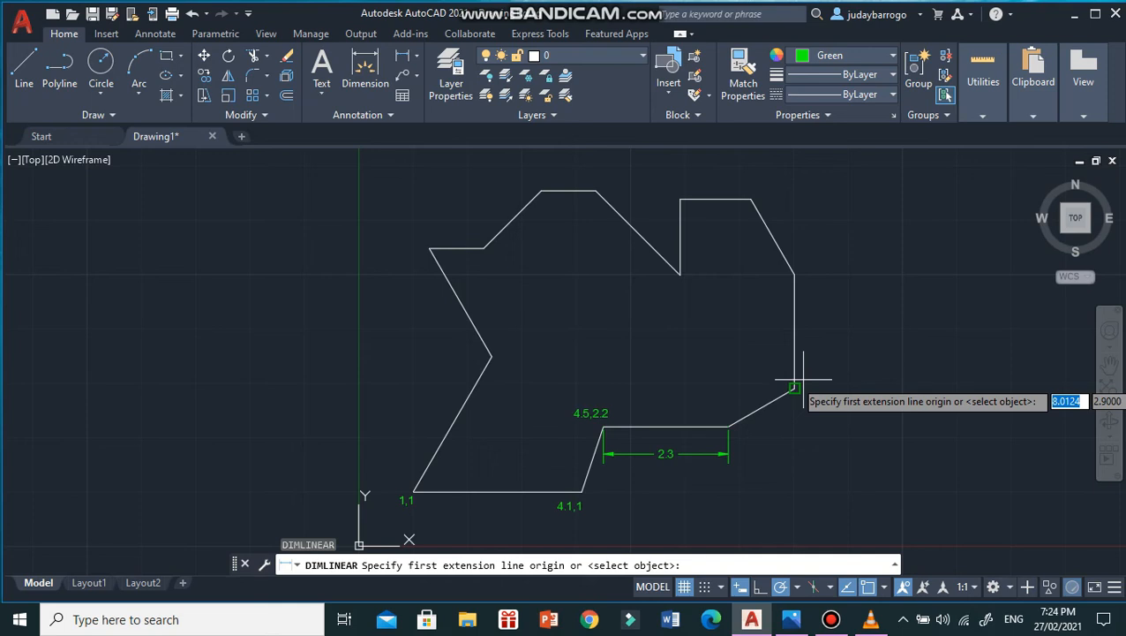
{"action": "left_click", "coordinate": [795, 385]}
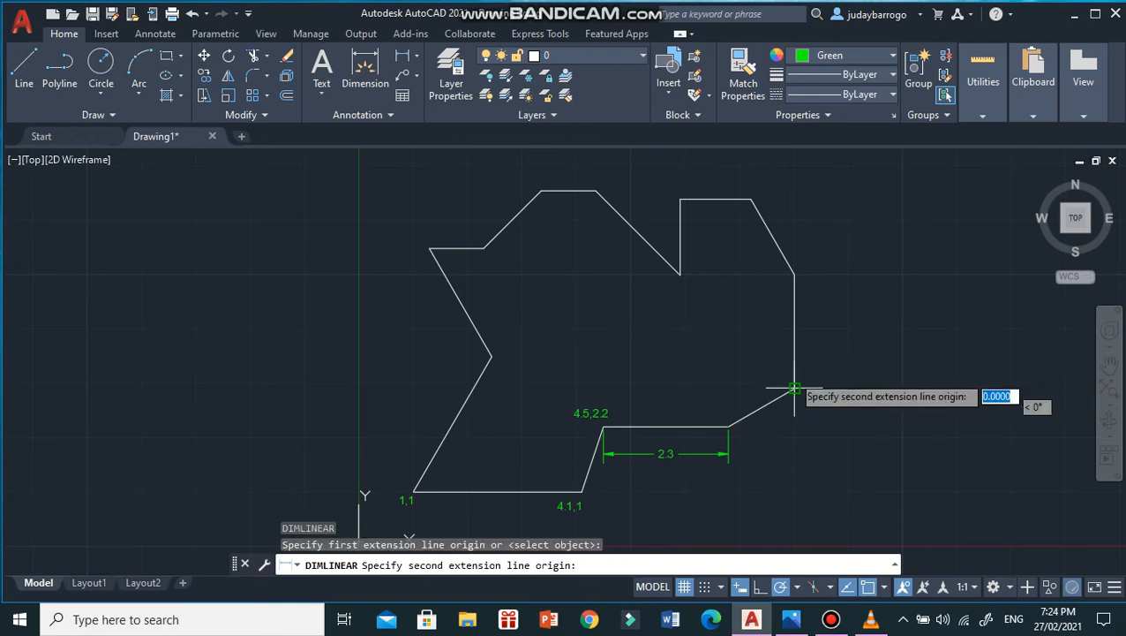
{"action": "left_click", "coordinate": [796, 271]}
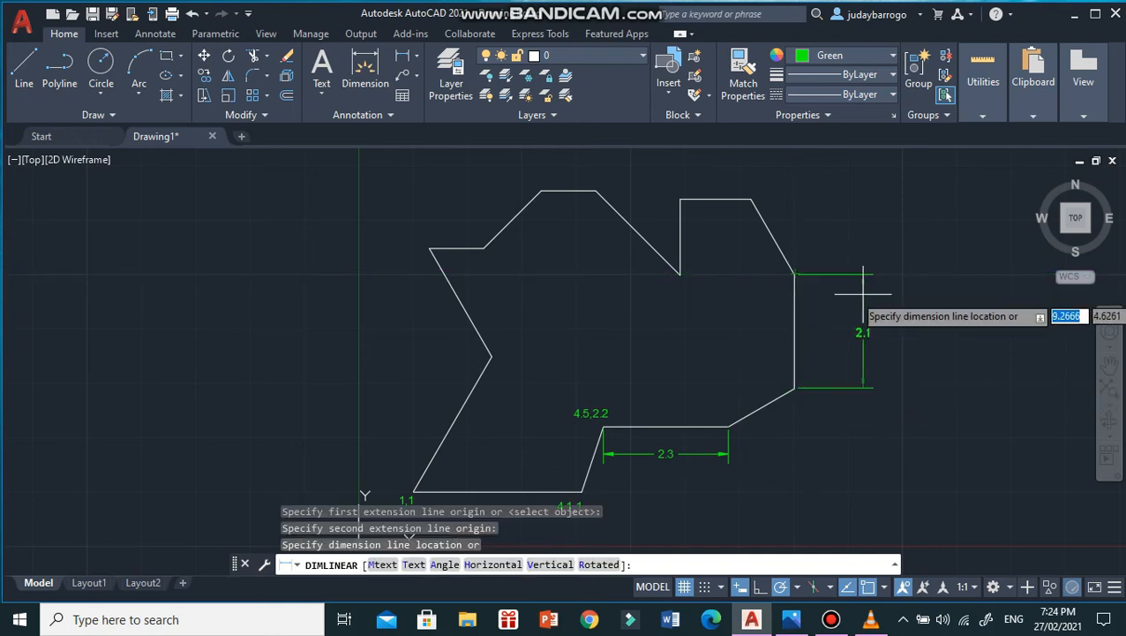
{"action": "type", "text": ".5"}
{"action": "key", "text": "Return"}
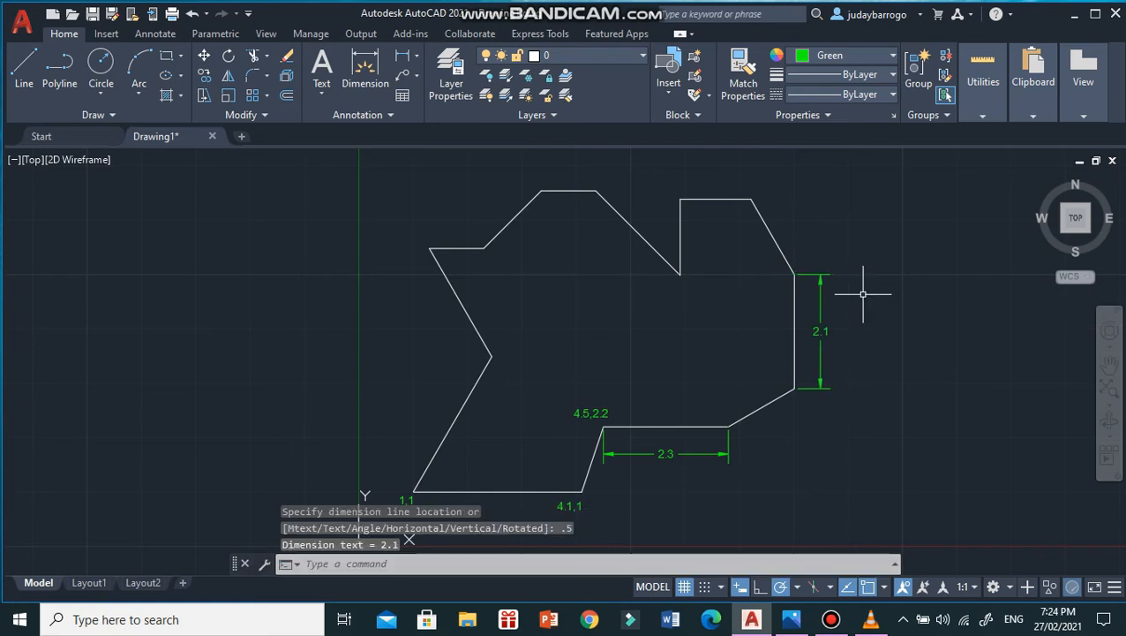
- Add a linear dimension to the horizontal top edge of the outline's right-hand part, offset 0.5 above it
{"action": "type", "text": "DIML"}
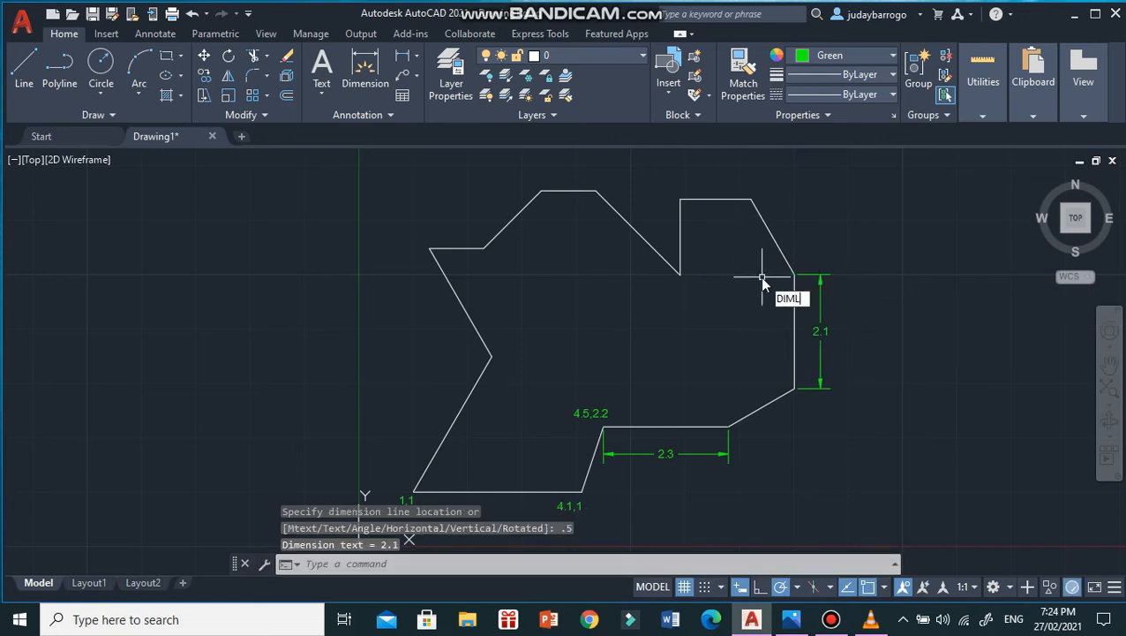
{"action": "key", "text": "Return"}
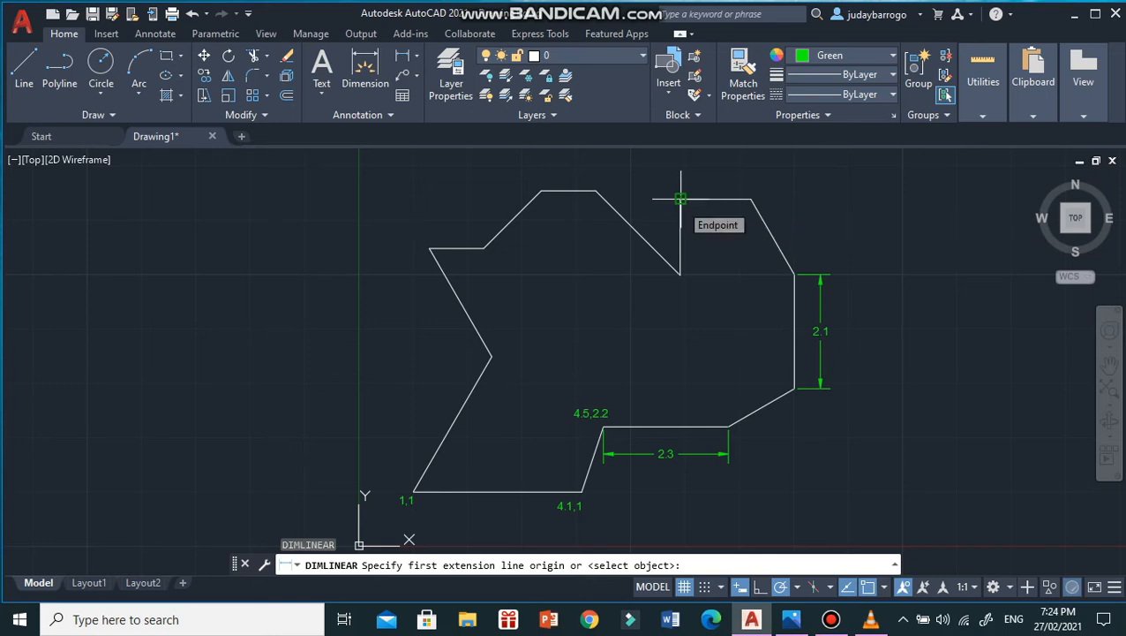
{"action": "left_click", "coordinate": [681, 198]}
{"action": "left_click", "coordinate": [750, 198]}
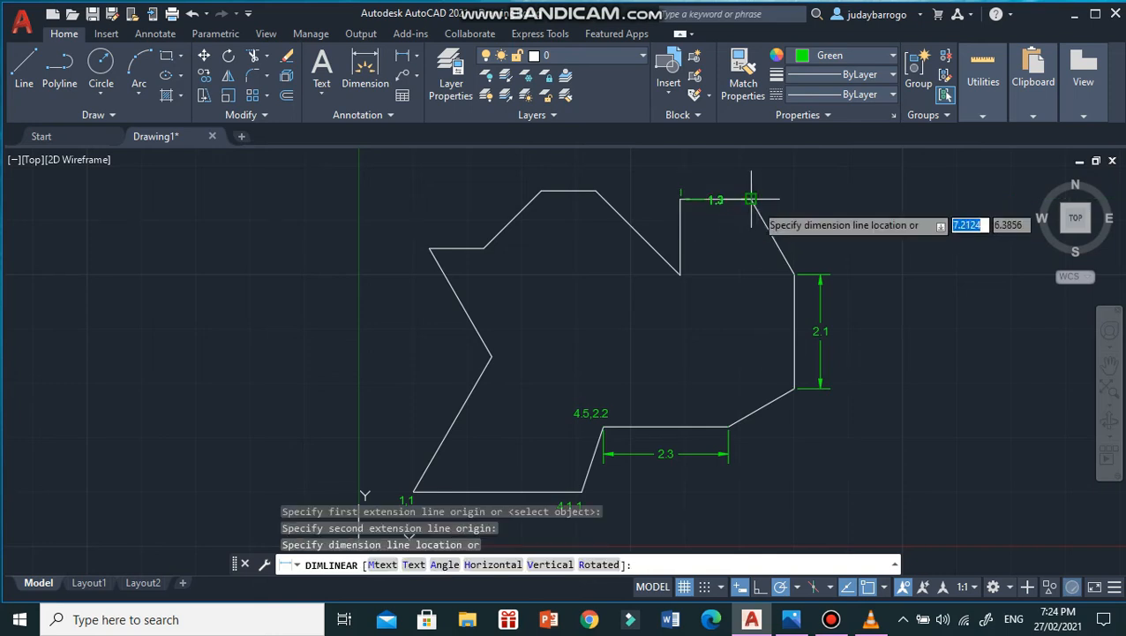
{"action": "type", "text": ".5"}
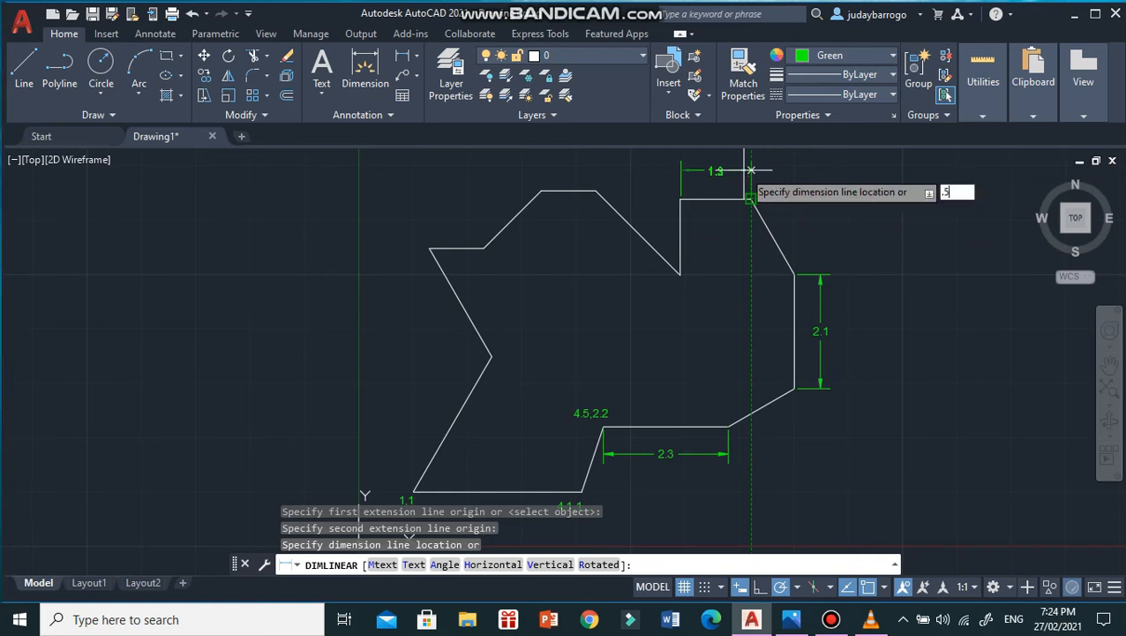
{"action": "key", "text": "Return"}
- Add a linear dimension to the short vertical edge at the upper notch, offset 0.5 to its right inside the outline
{"action": "type", "text": "DIML"}
{"action": "key", "text": "Return"}
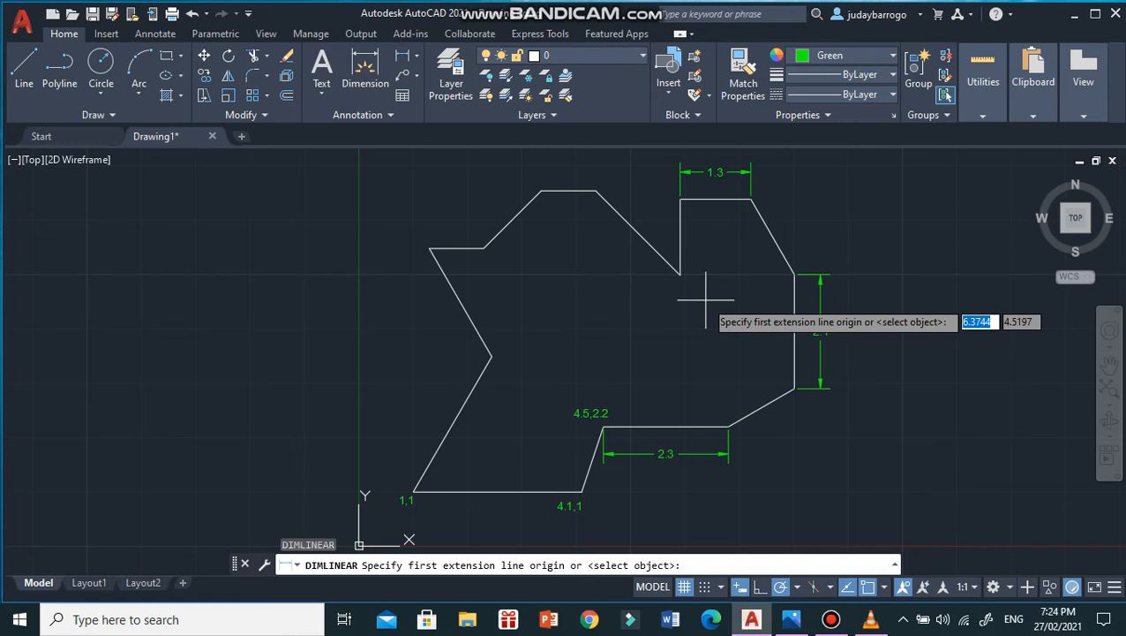
{"action": "left_click", "coordinate": [681, 200]}
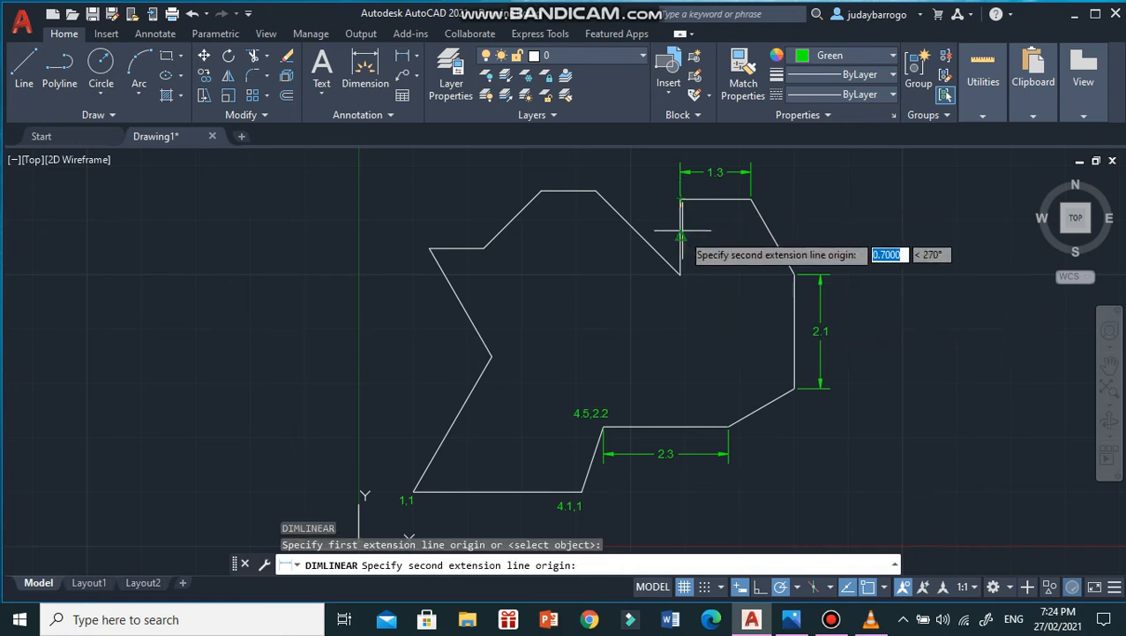
{"action": "left_click", "coordinate": [680, 275]}
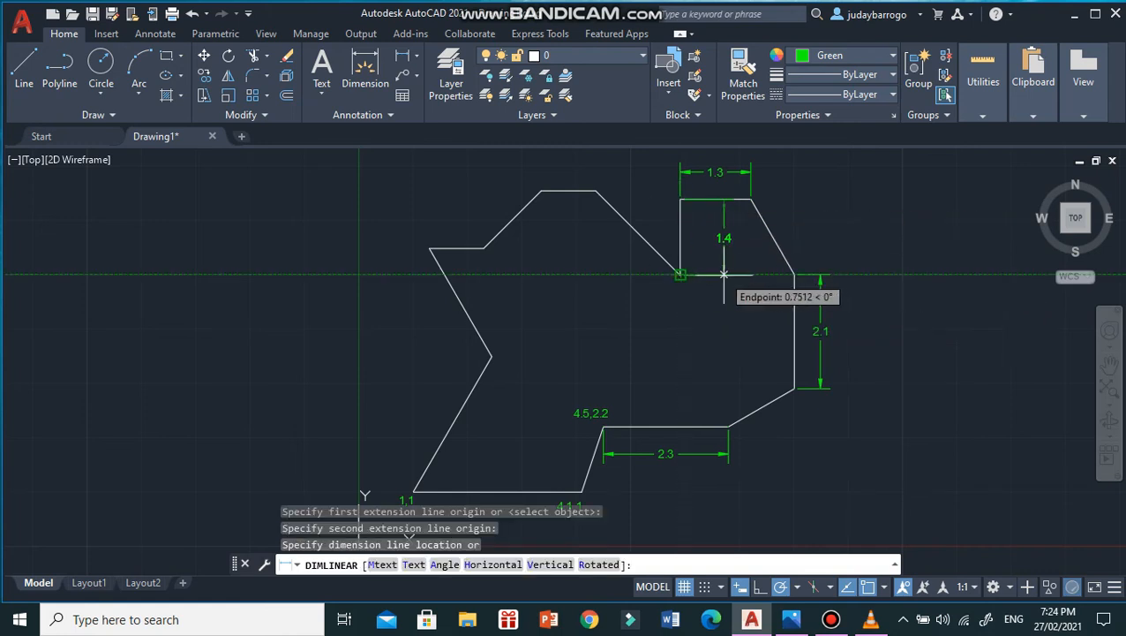
{"action": "type", "text": ".5"}
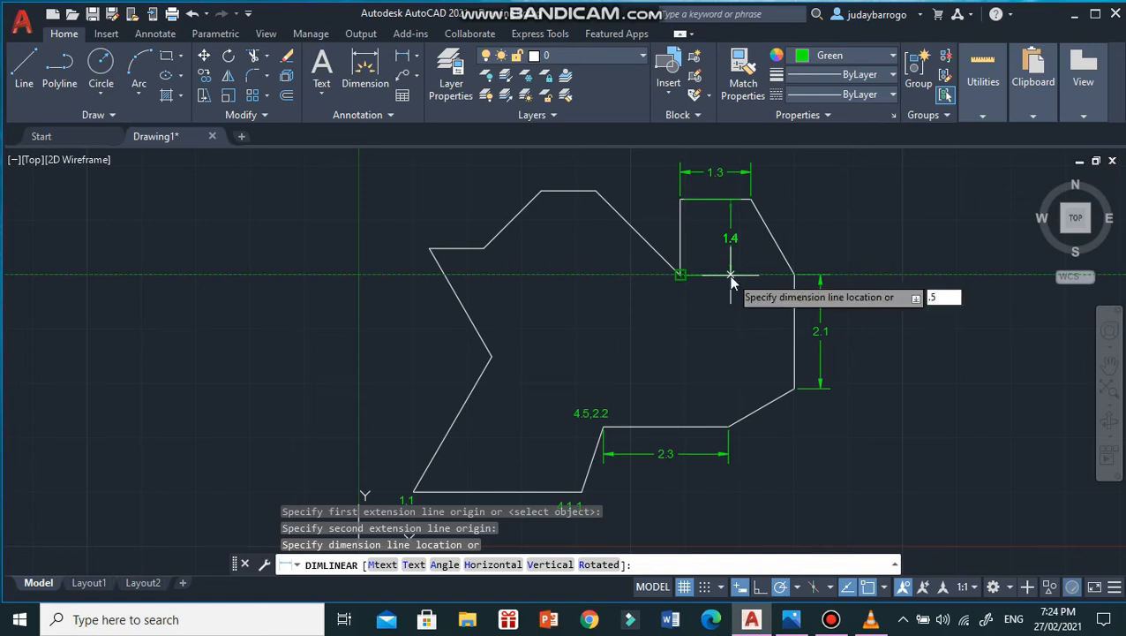
{"action": "key", "text": "Return"}
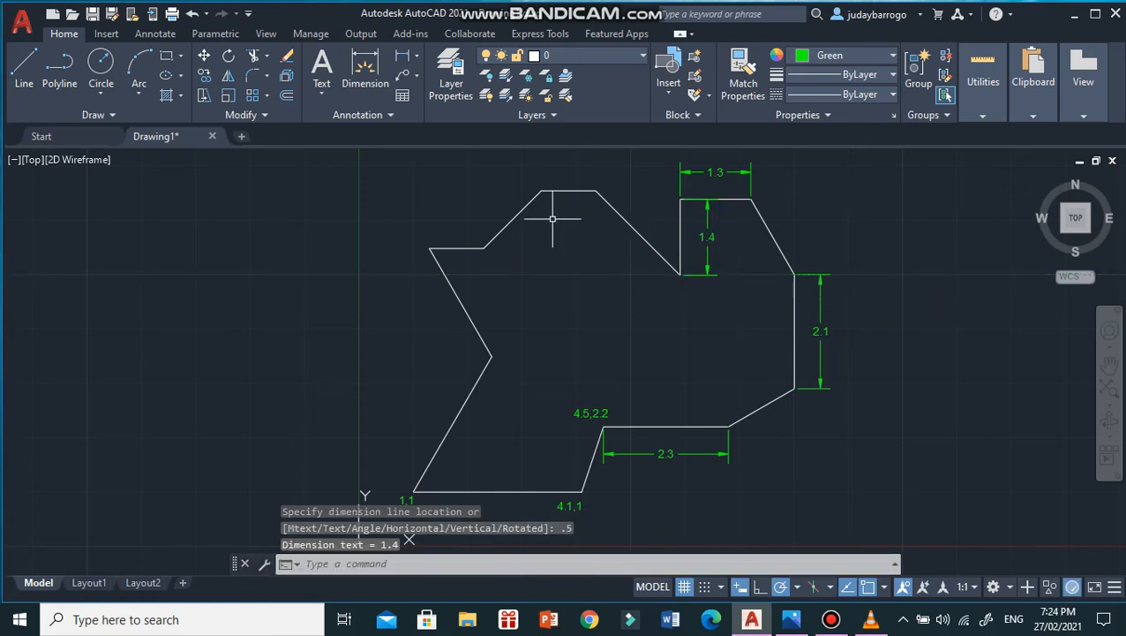
- Add a linear dimension to the horizontal top edge of the outline's left peak, offset 0.5 above it
{"action": "type", "text": "DIMLIN"}
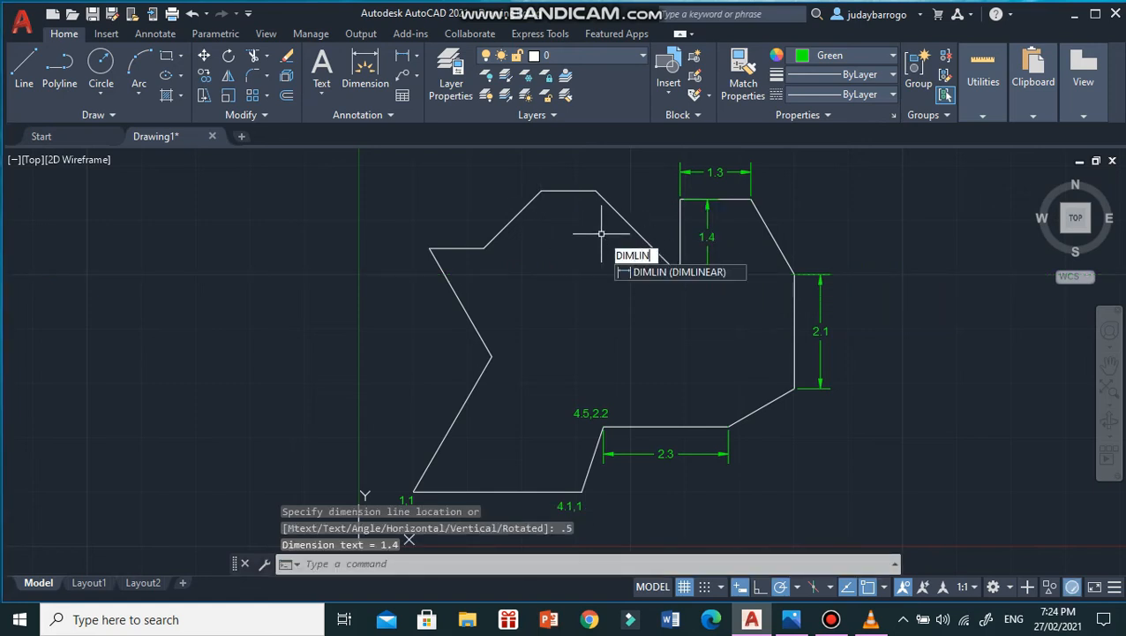
{"action": "key", "text": "Return"}
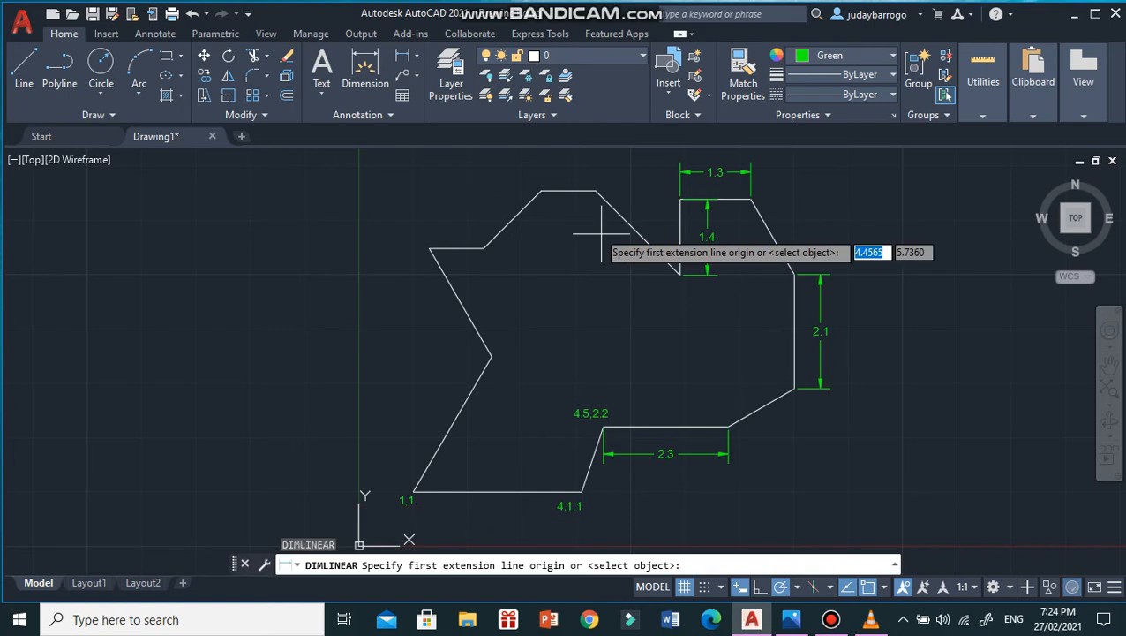
{"action": "left_click", "coordinate": [542, 190]}
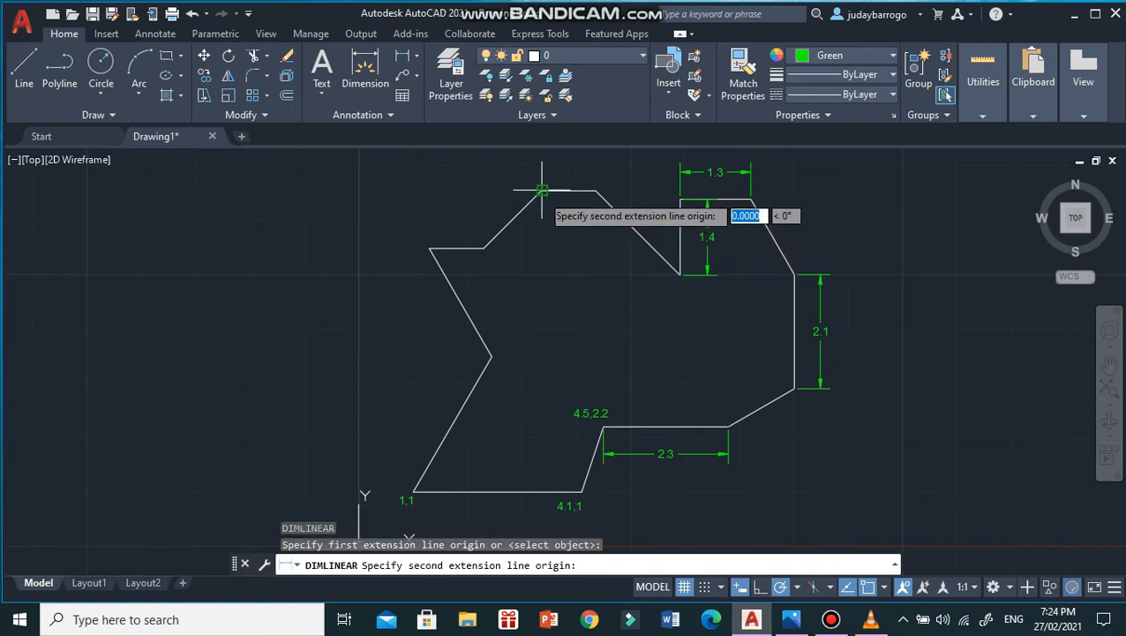
{"action": "left_click", "coordinate": [598, 189]}
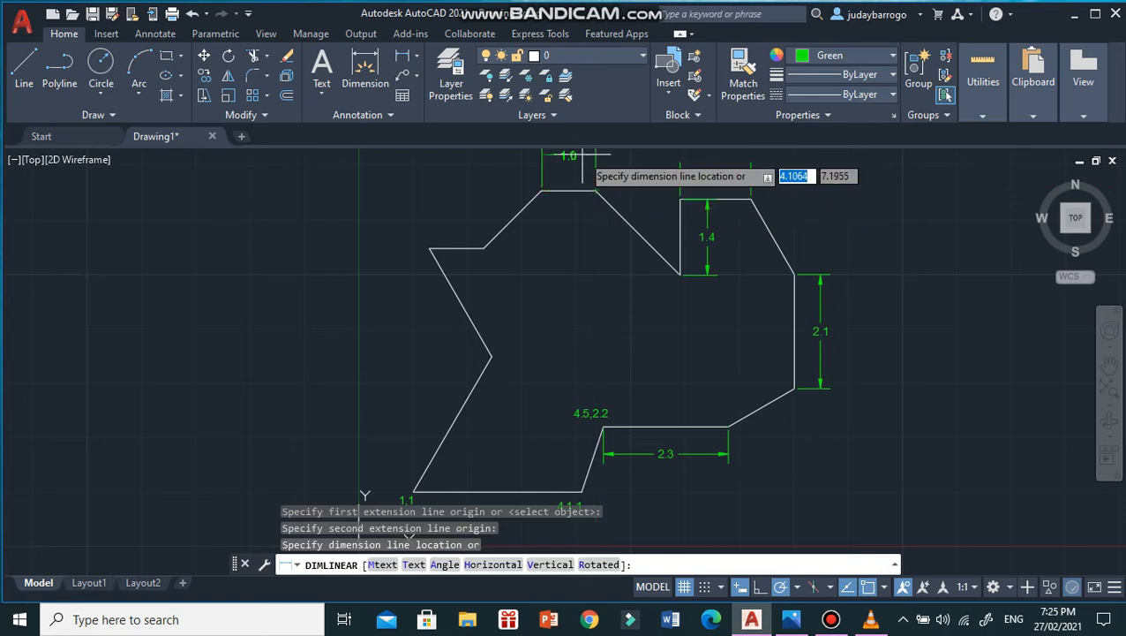
{"action": "type", "text": ".5"}
{"action": "key", "text": "Return"}
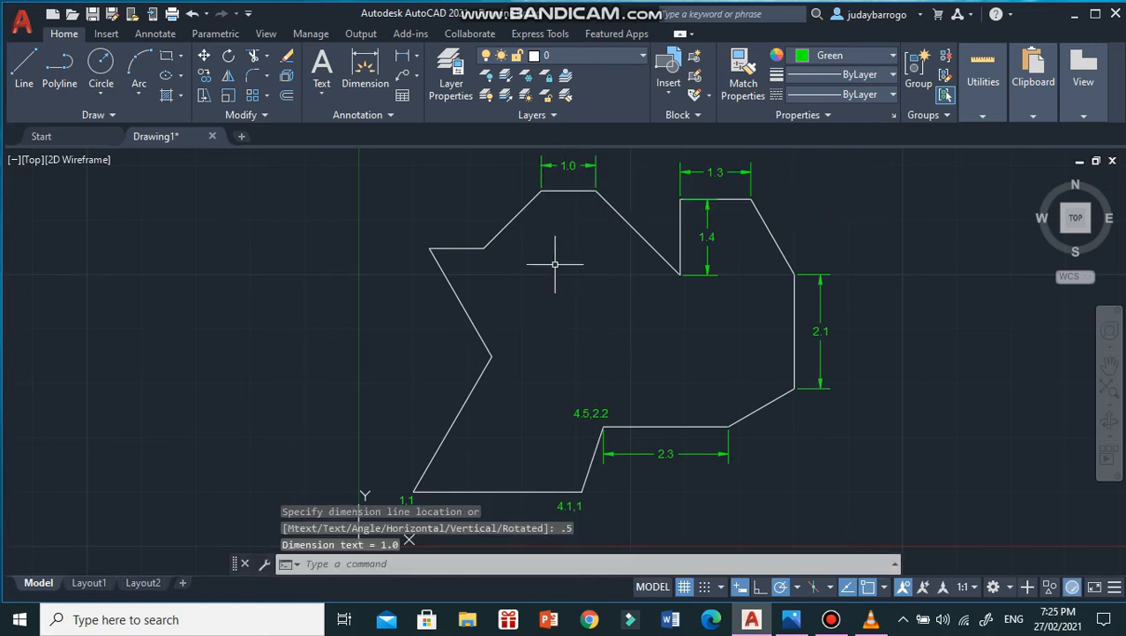
- Add a linear dimension to the short horizontal edge at the outline's far upper left, offset 0.5 above it
{"action": "type", "text": "DIMLIN"}
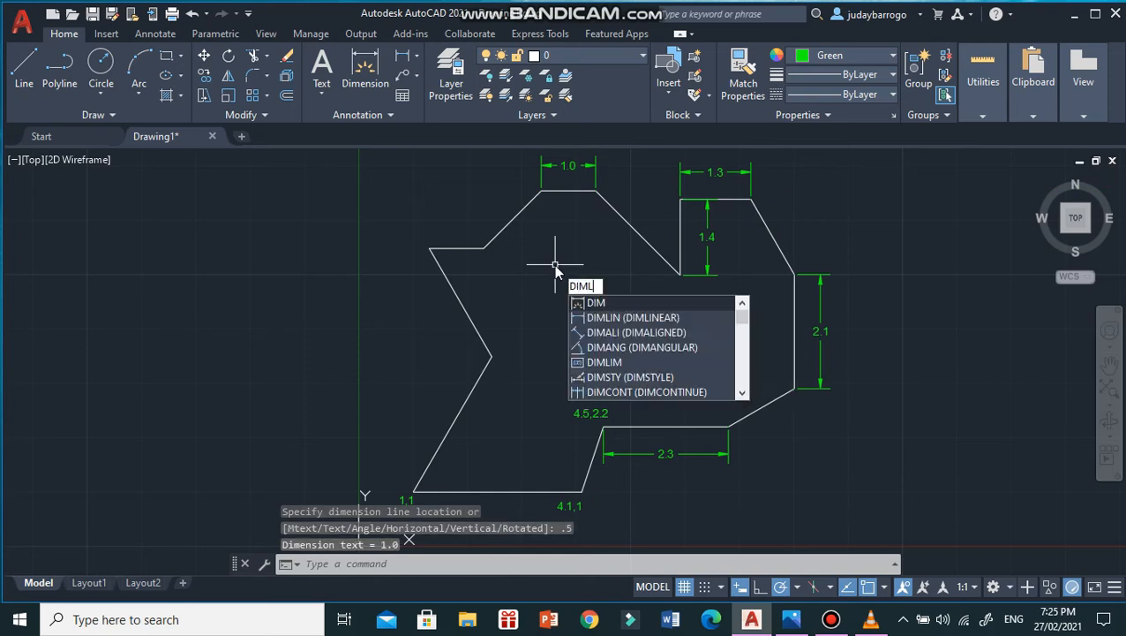
{"action": "key", "text": "Return"}
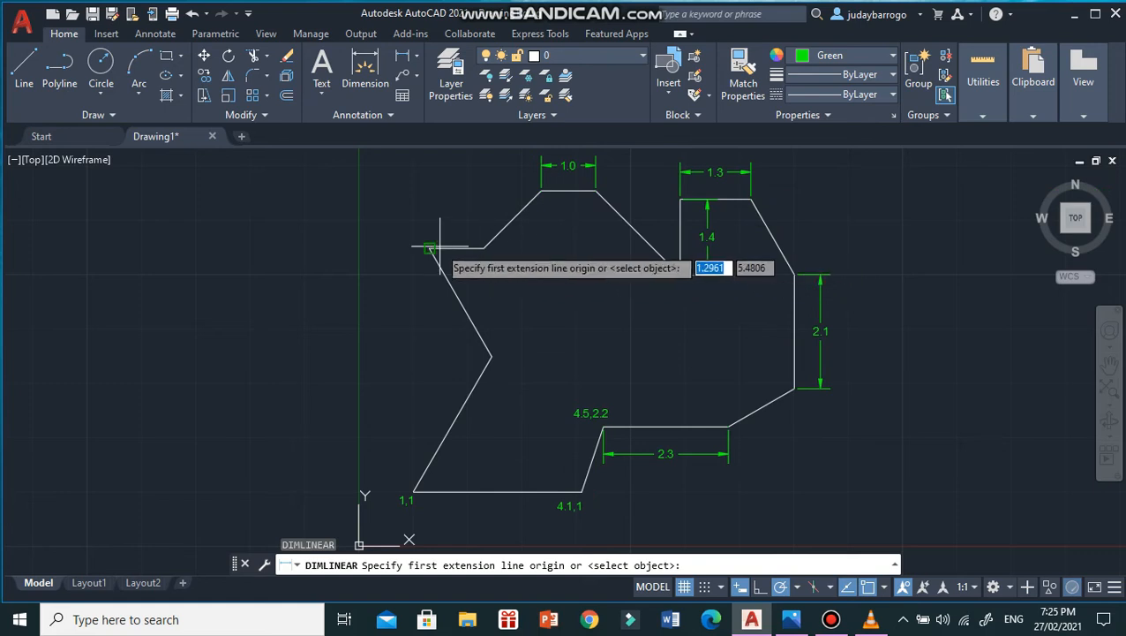
{"action": "left_click", "coordinate": [429, 248]}
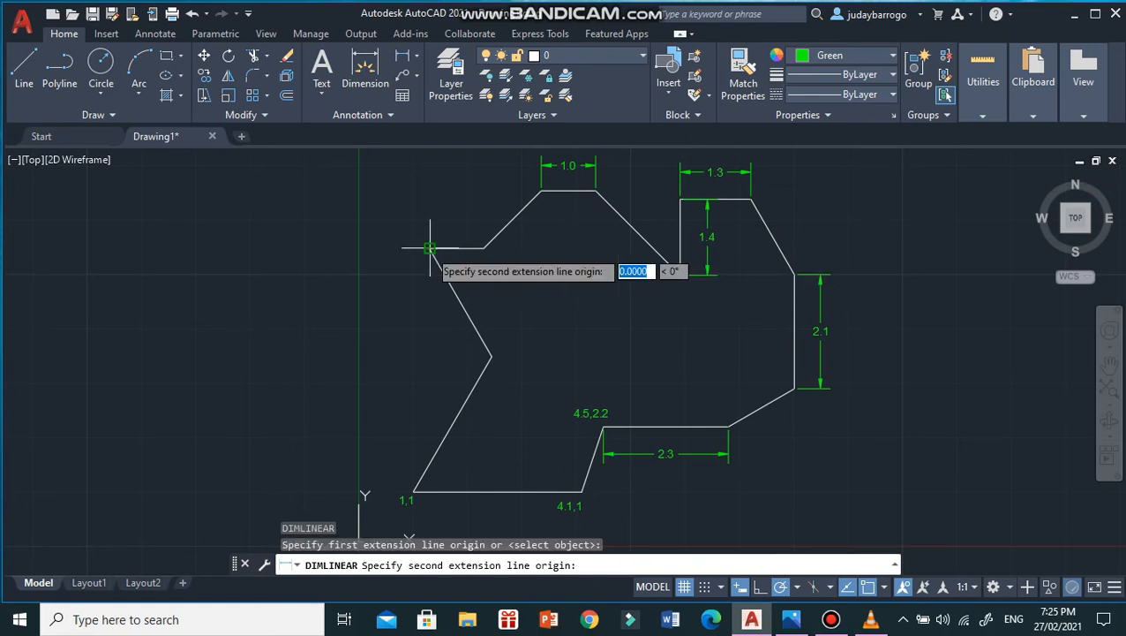
{"action": "left_click", "coordinate": [484, 247]}
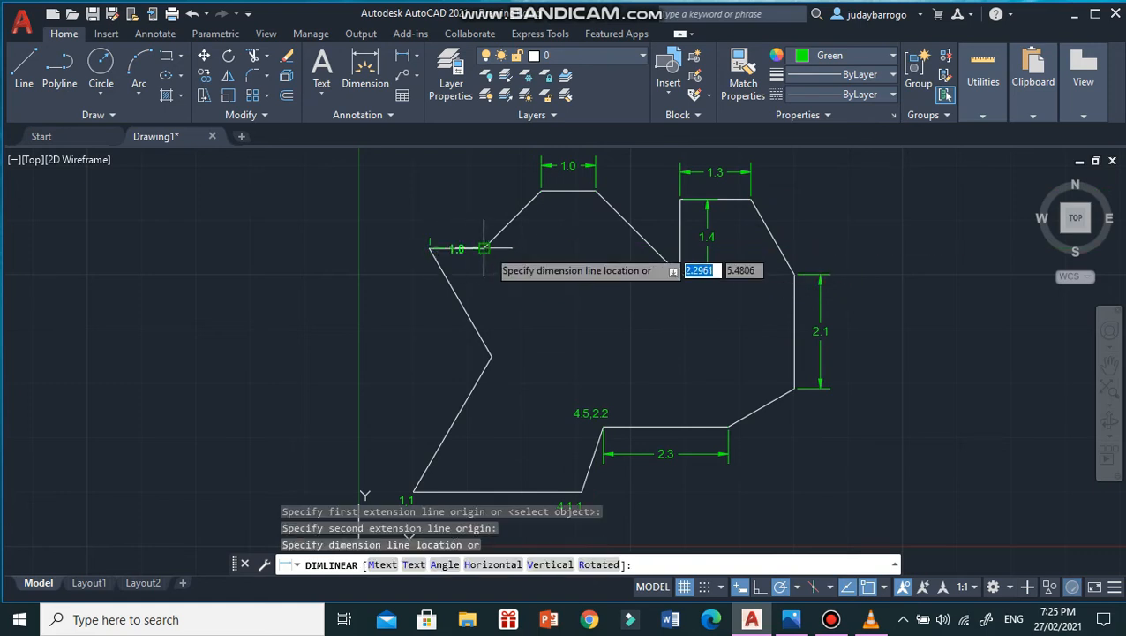
{"action": "type", "text": ".5"}
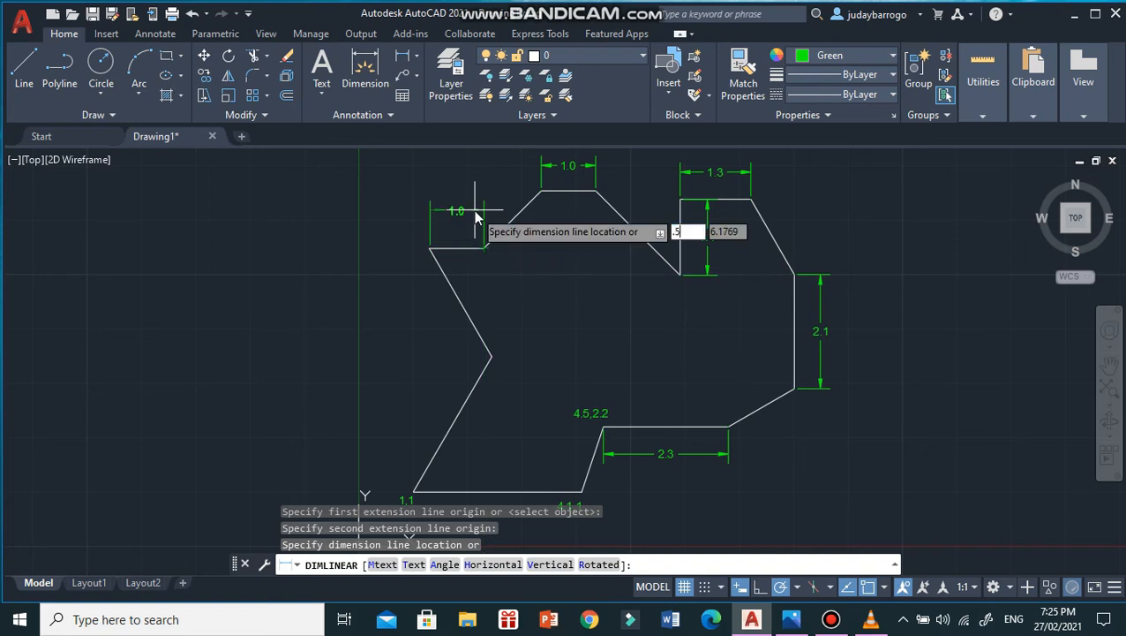
{"action": "key", "text": "Return"}
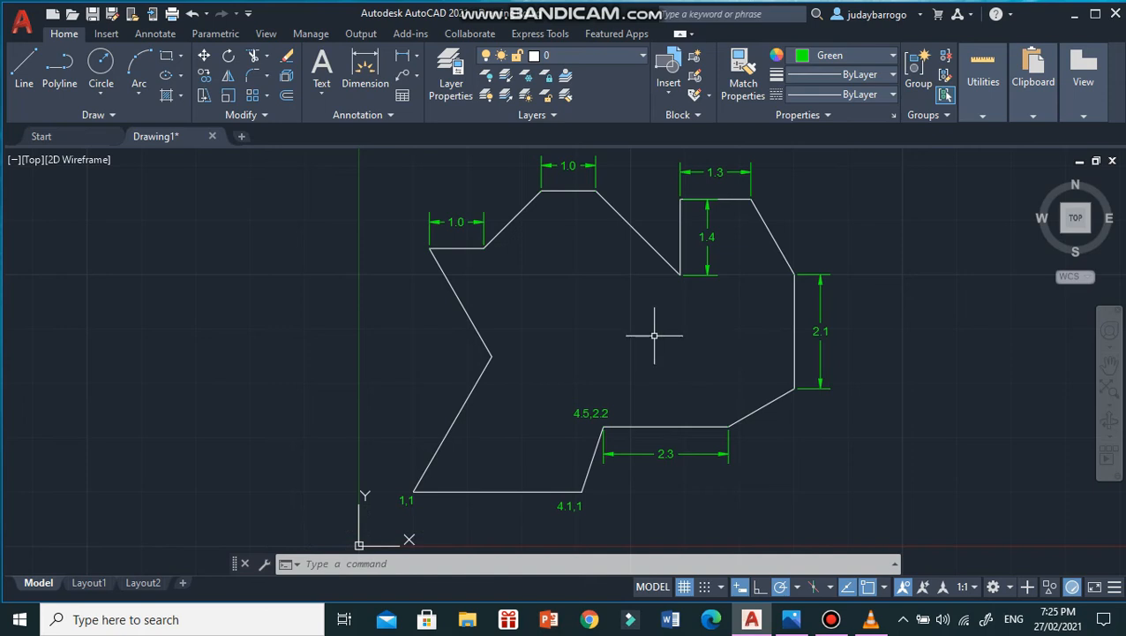
- Add an aligned dimension to the sloped edge at the outline's lower right, offset 0.5 outside it
{"action": "left_click", "coordinate": [420, 56]}
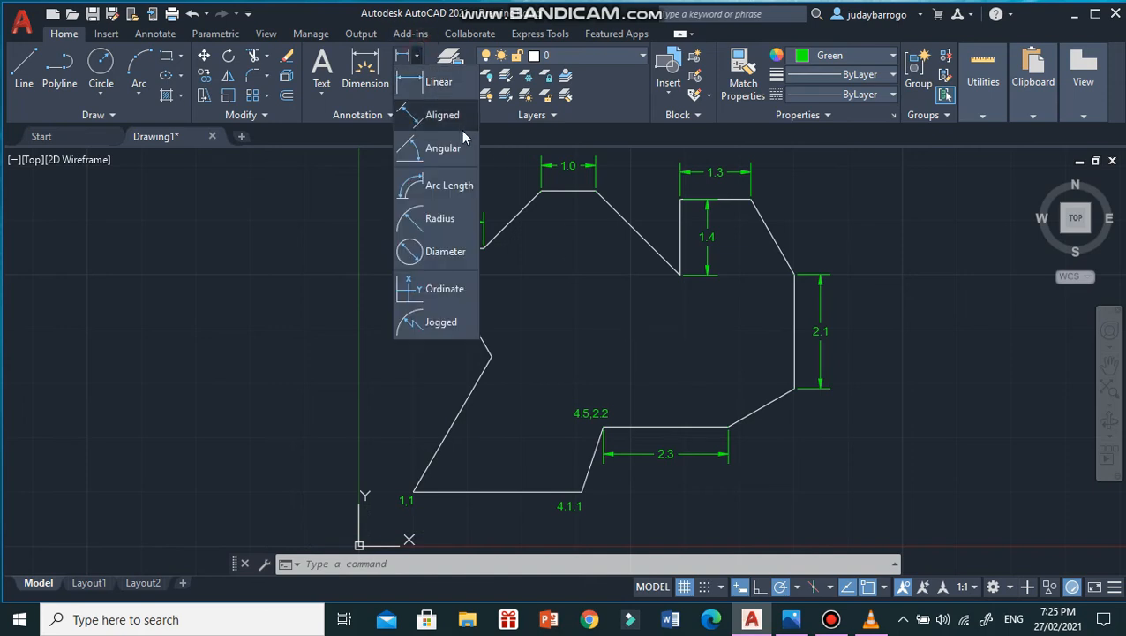
{"action": "left_click", "coordinate": [705, 316]}
{"action": "type", "text": "DIMALI"}
{"action": "key", "text": "Return"}
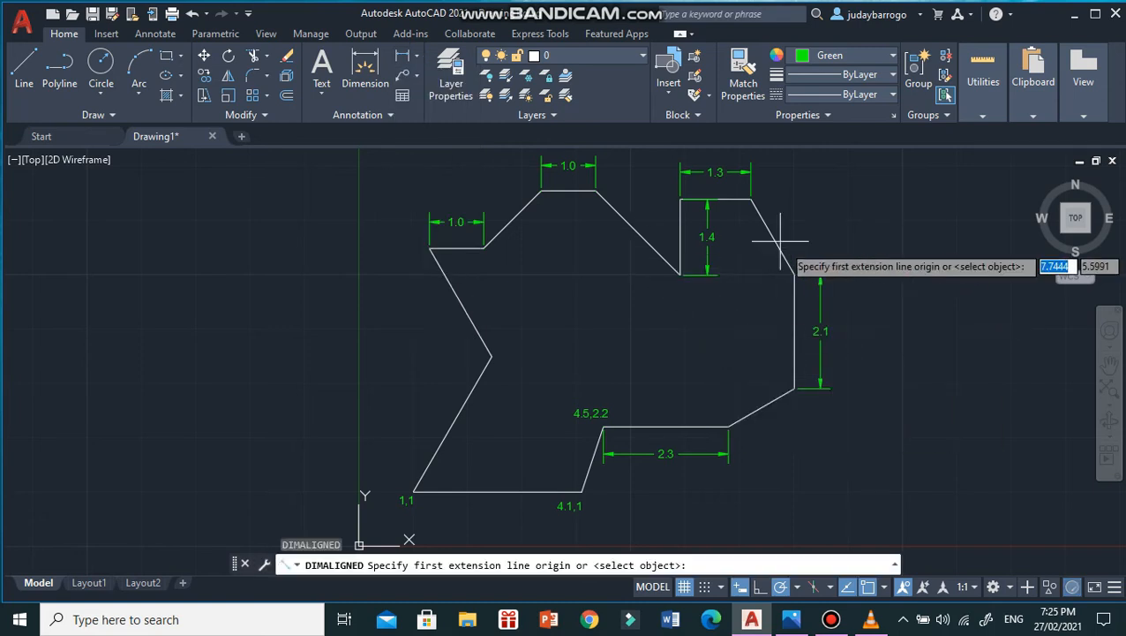
{"action": "left_click", "coordinate": [728, 427]}
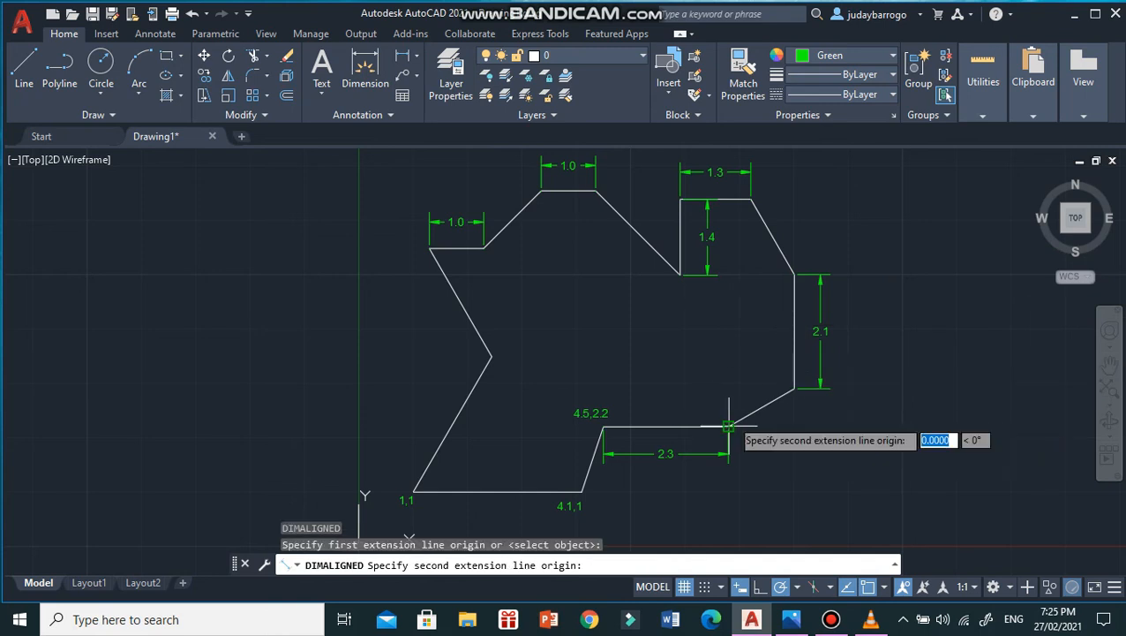
{"action": "left_click", "coordinate": [795, 389]}
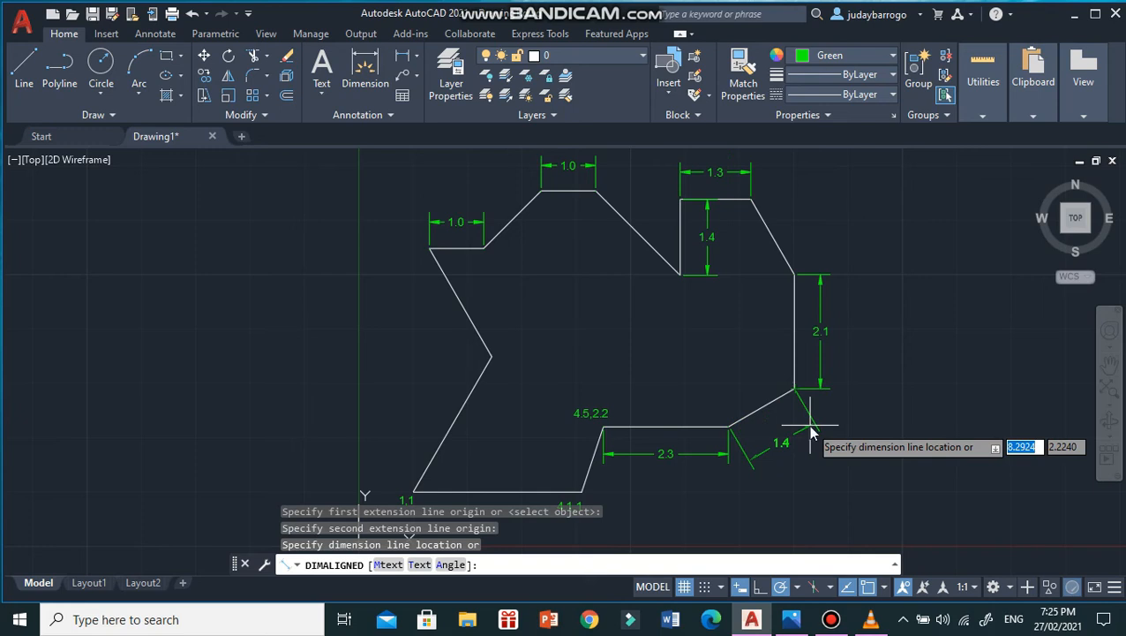
{"action": "type", "text": ".5"}
{"action": "key", "text": "Return"}
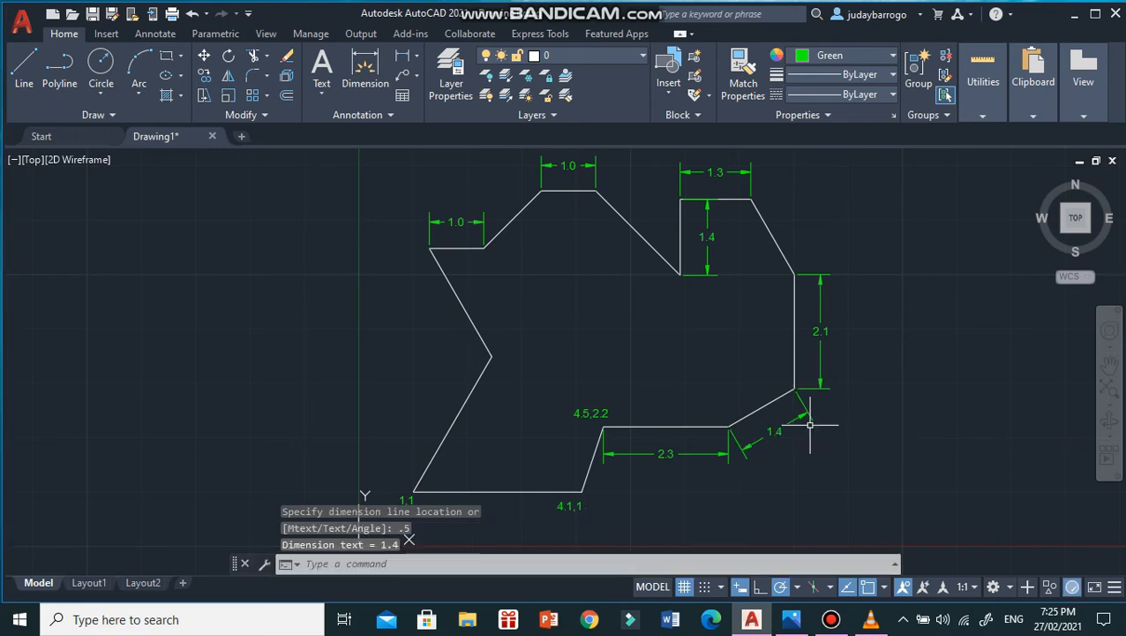
- Add an aligned dimension to the sloped edge at the outline's upper right, offset 0.5 outside it
{"action": "type", "text": "DIMALI"}
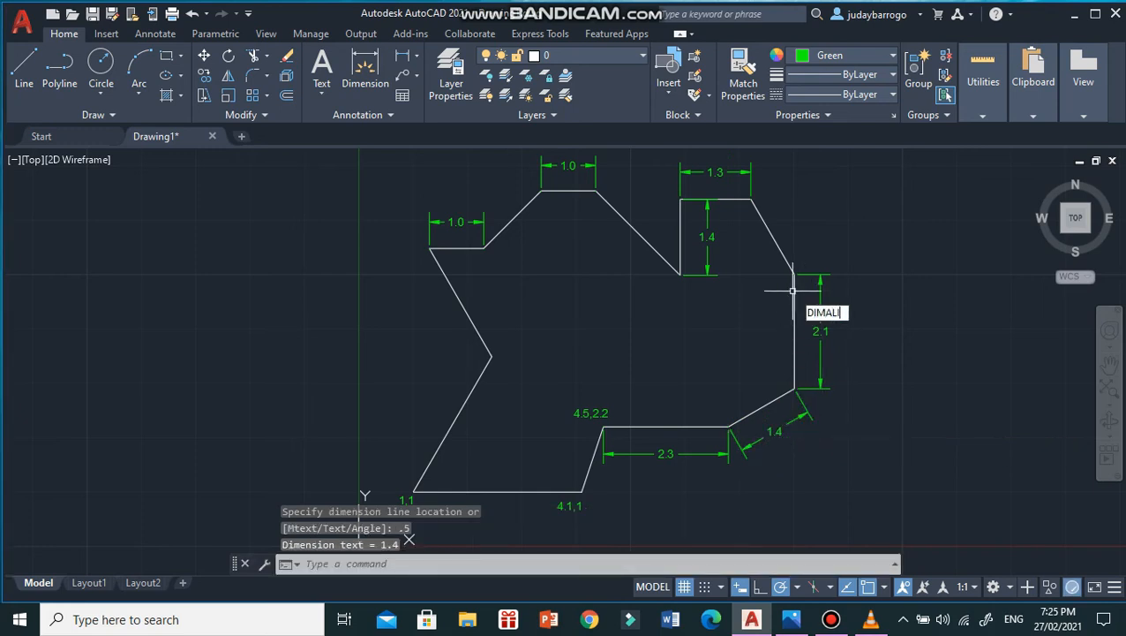
{"action": "key", "text": "Return"}
{"action": "left_click", "coordinate": [751, 200]}
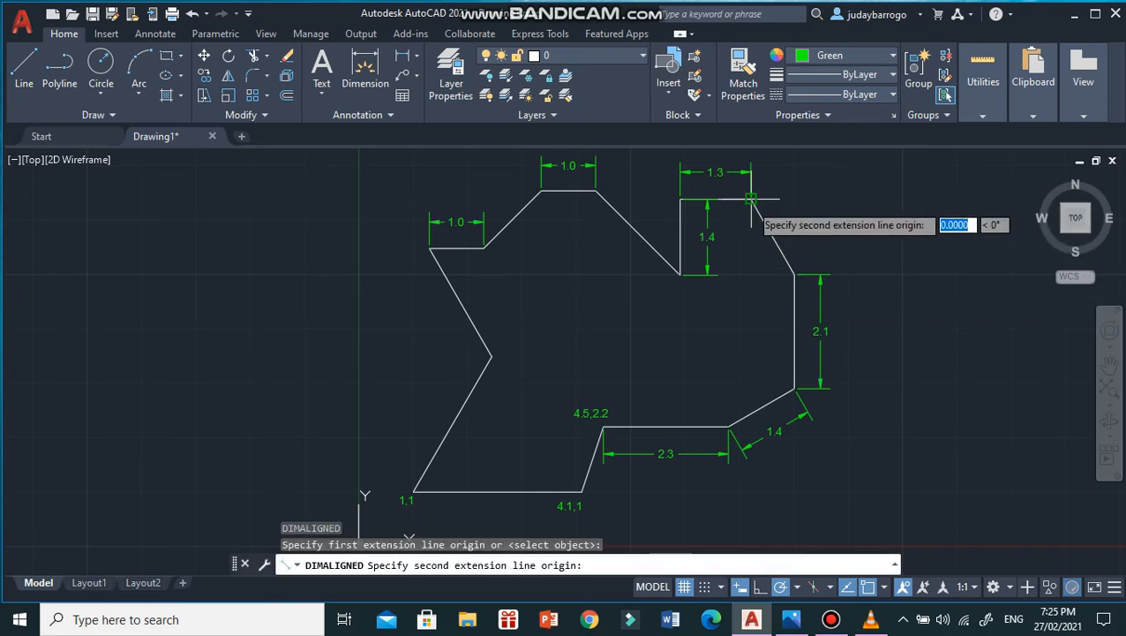
{"action": "left_click", "coordinate": [795, 273]}
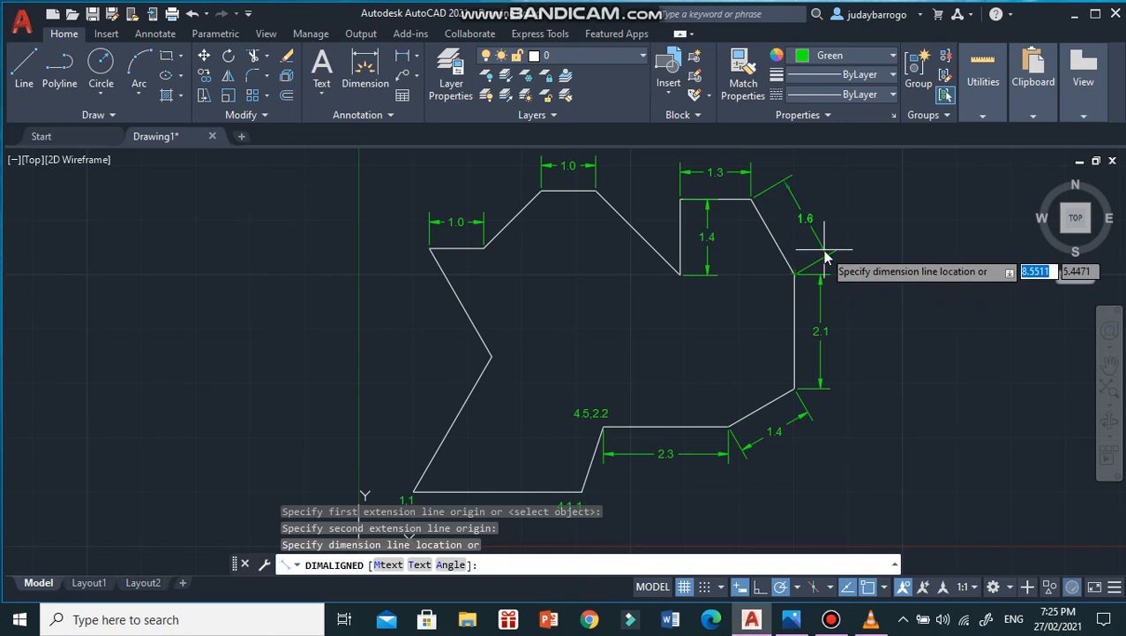
{"action": "type", "text": ".5"}
{"action": "key", "text": "Return"}
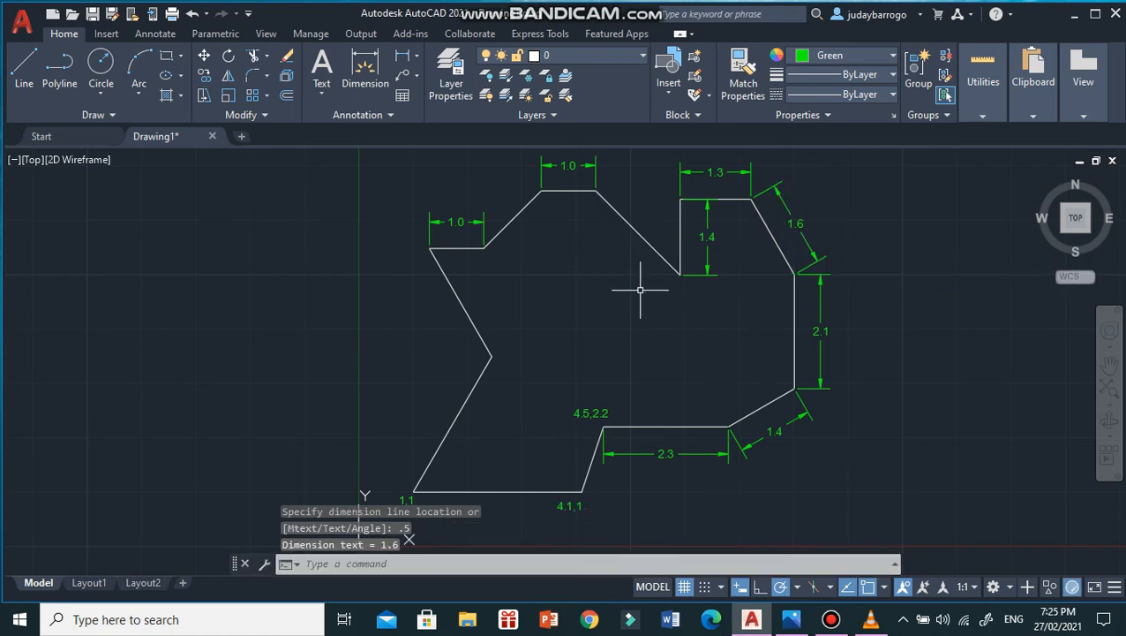
- Add an aligned dimension to the sloped edge running from the left peak down to the notch, offset 0.5 inside the outline
{"action": "type", "text": "D"}
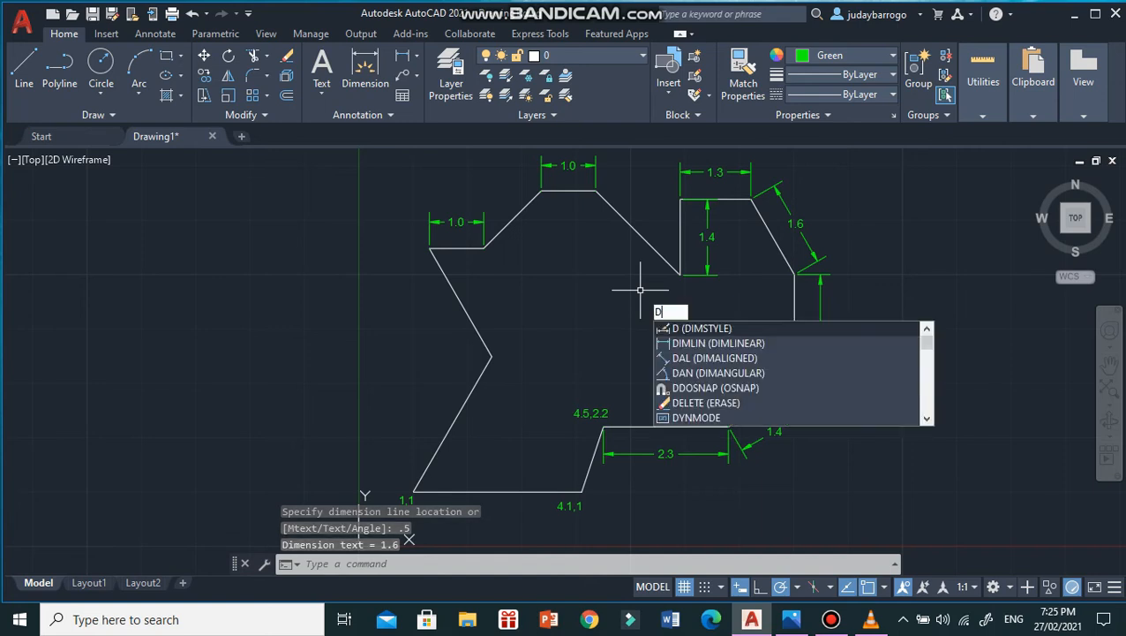
{"action": "type", "text": "IMALI"}
{"action": "key", "text": "Return"}
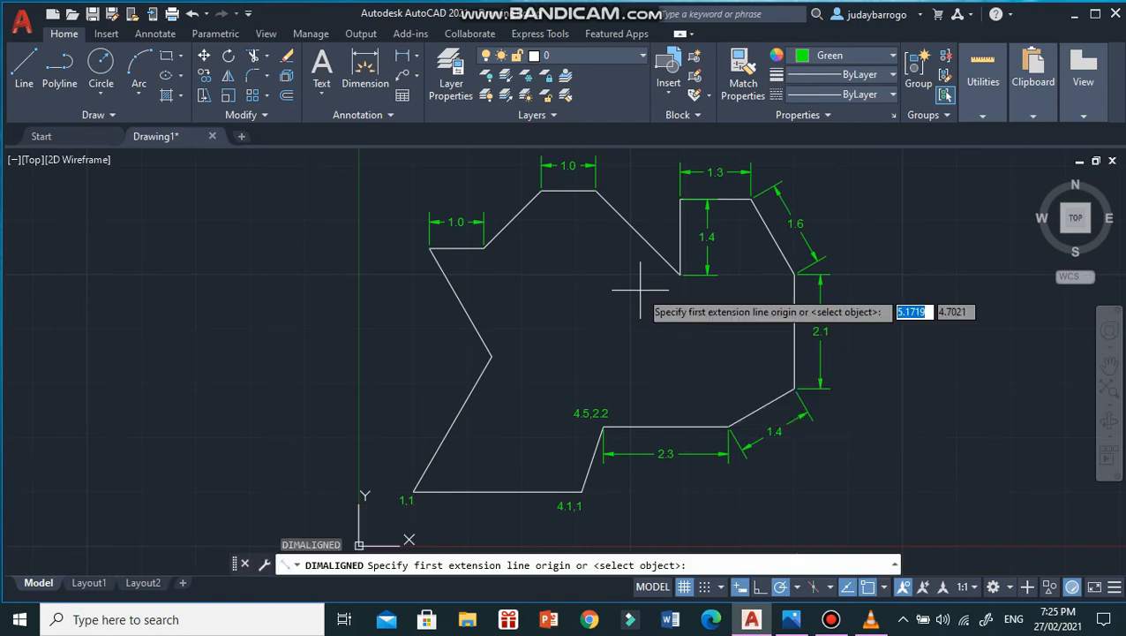
{"action": "left_click", "coordinate": [597, 191]}
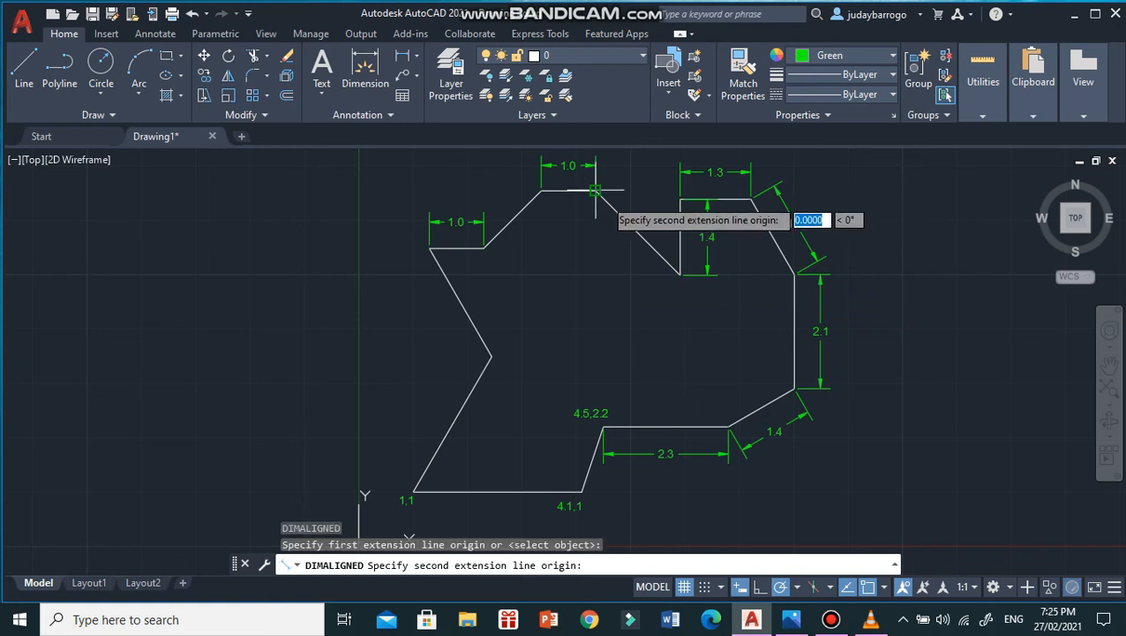
{"action": "left_click", "coordinate": [680, 275]}
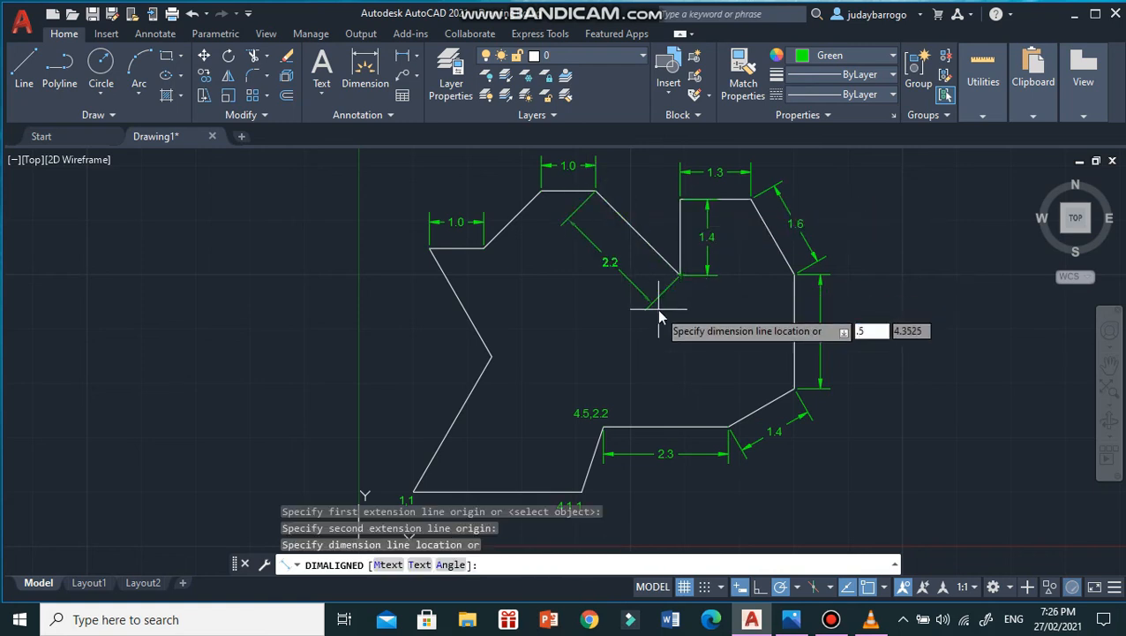
{"action": "key", "text": "Return"}
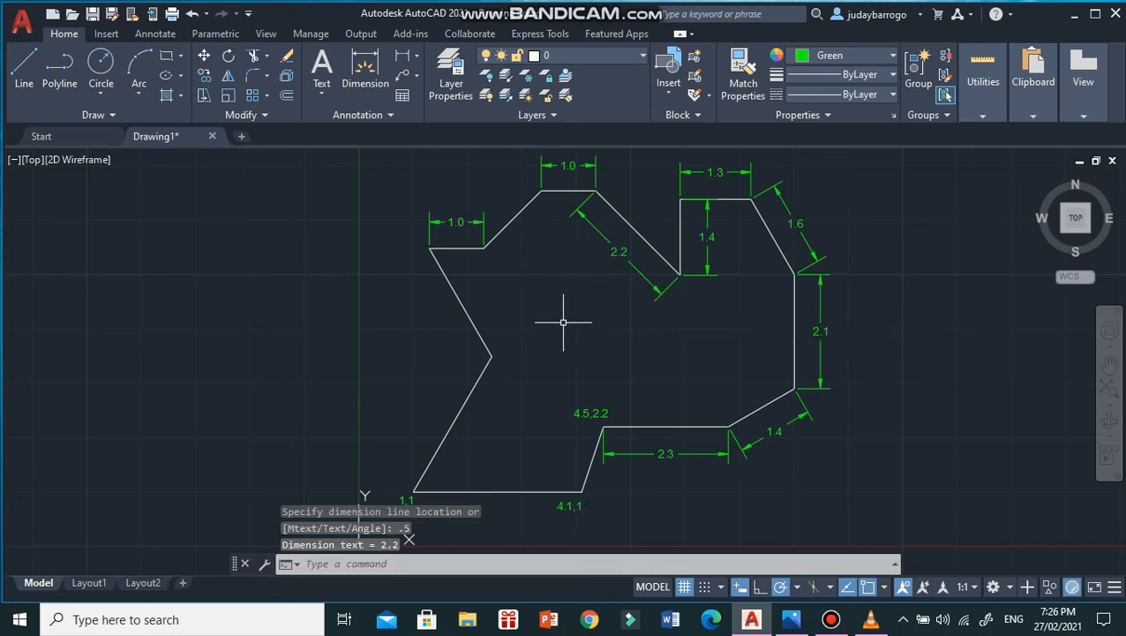
- Add an aligned dimension to the sloped edge rising to the left peak's top edge, offset 0.5 inside the outline
{"action": "type", "text": "D"}
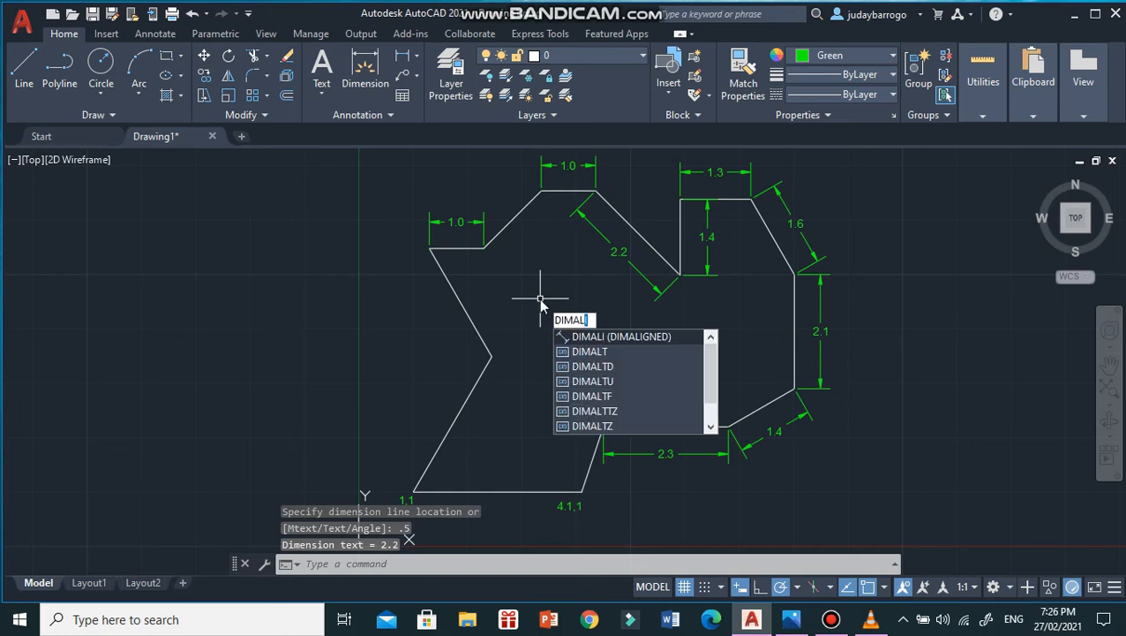
{"action": "type", "text": "IMAL"}
{"action": "key", "text": "Return"}
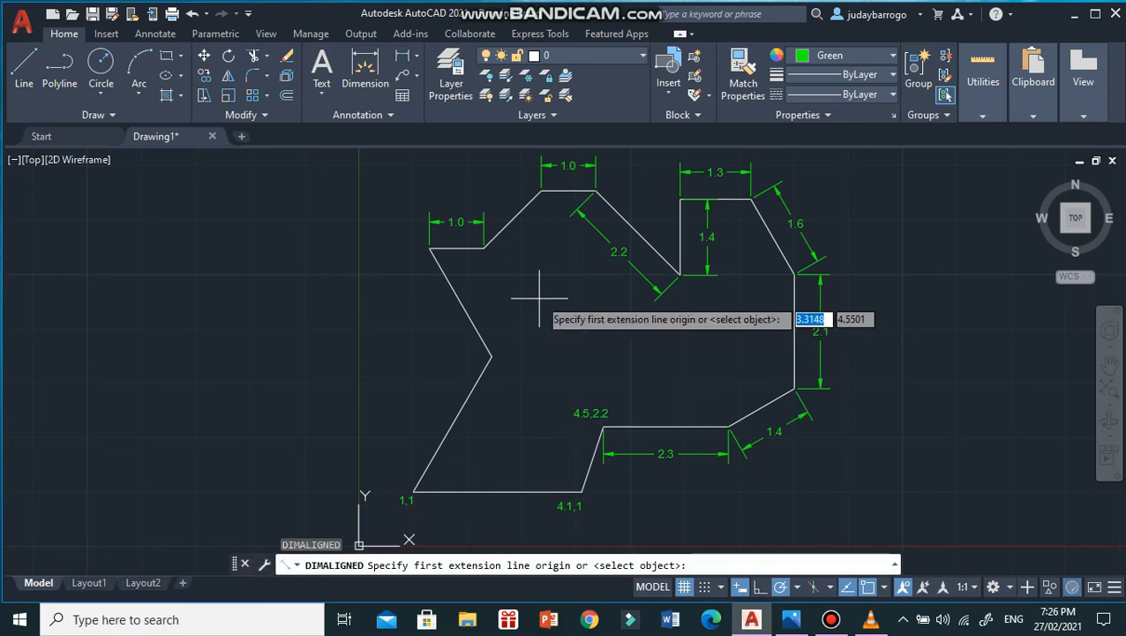
{"action": "left_click", "coordinate": [484, 249]}
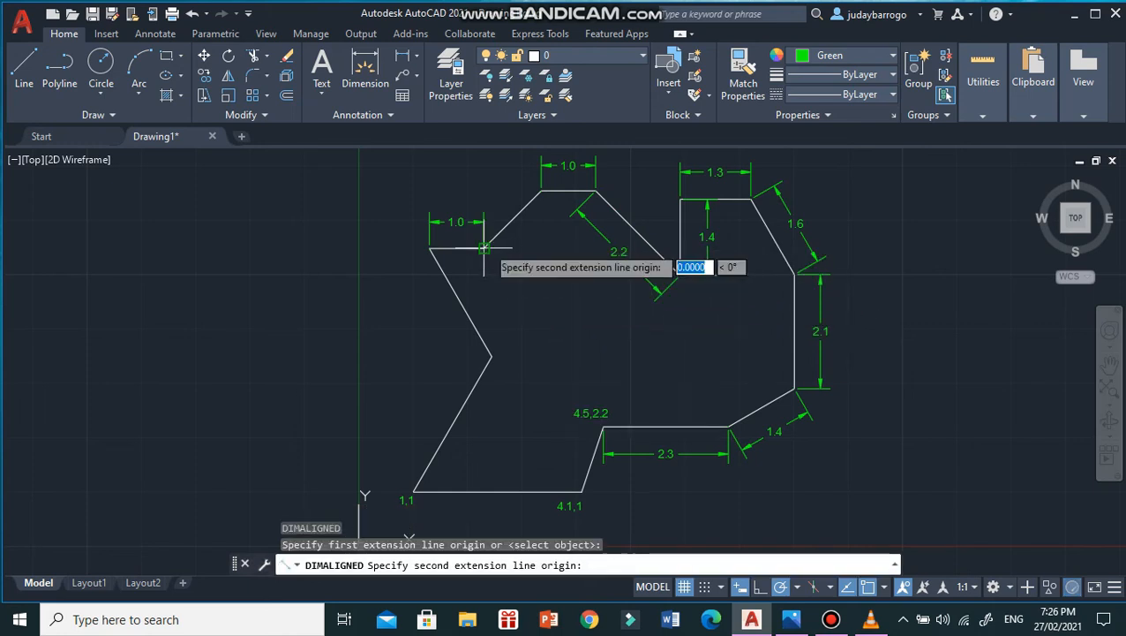
{"action": "left_click", "coordinate": [542, 191]}
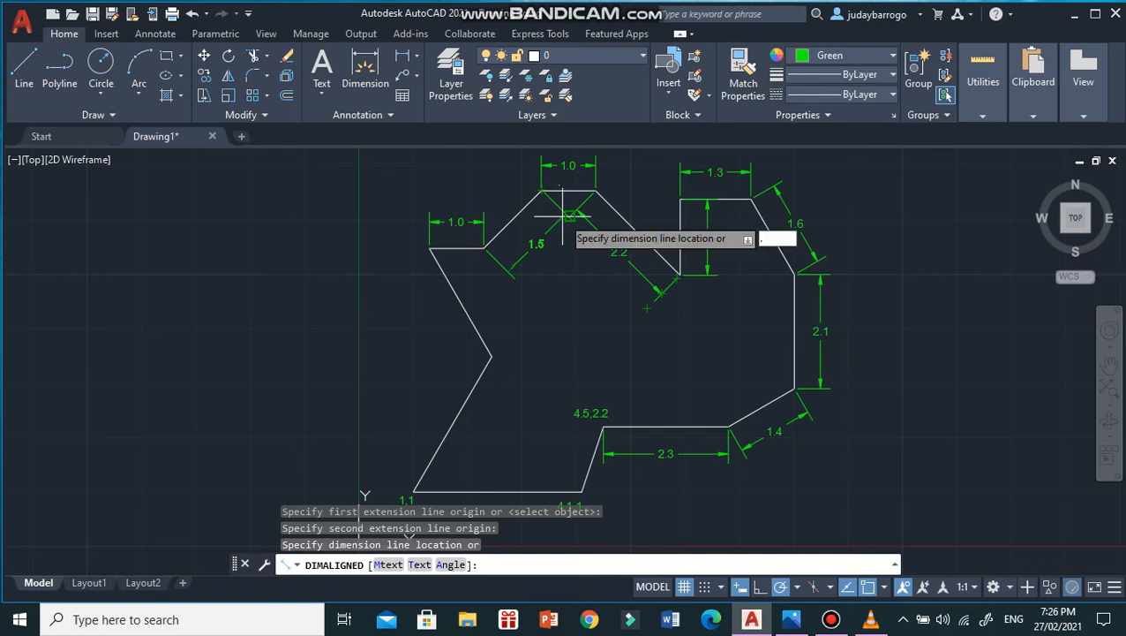
{"action": "key", "text": "Return"}
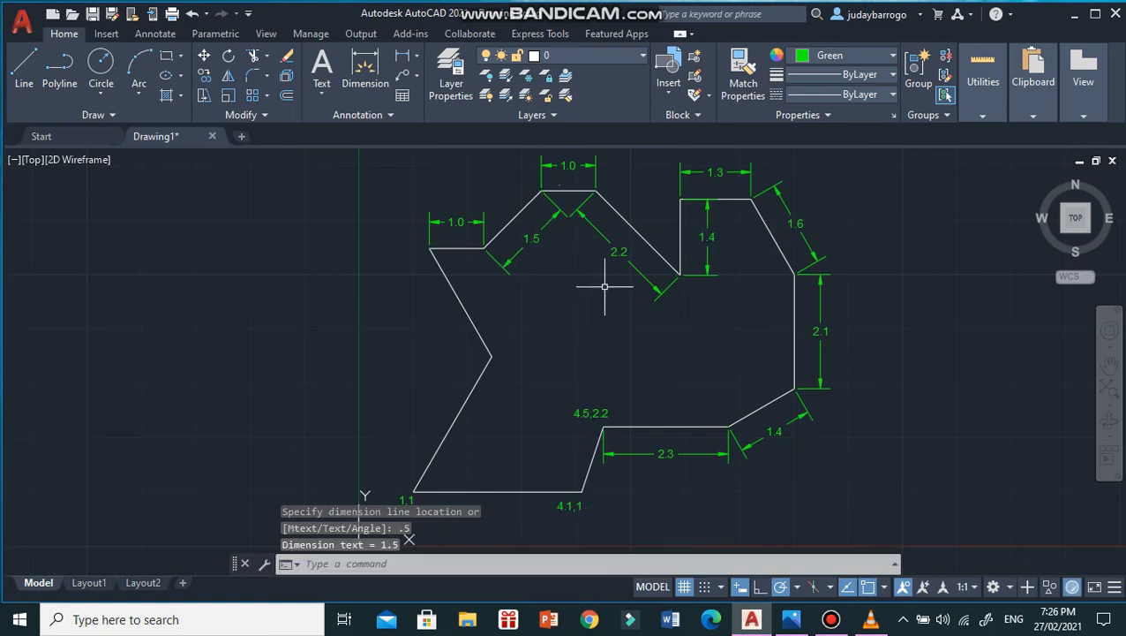
- Add an aligned dimension to the upper sloped edge on the outline's left side, offset 0.5 outside it
{"action": "type", "text": "DIMLI"}
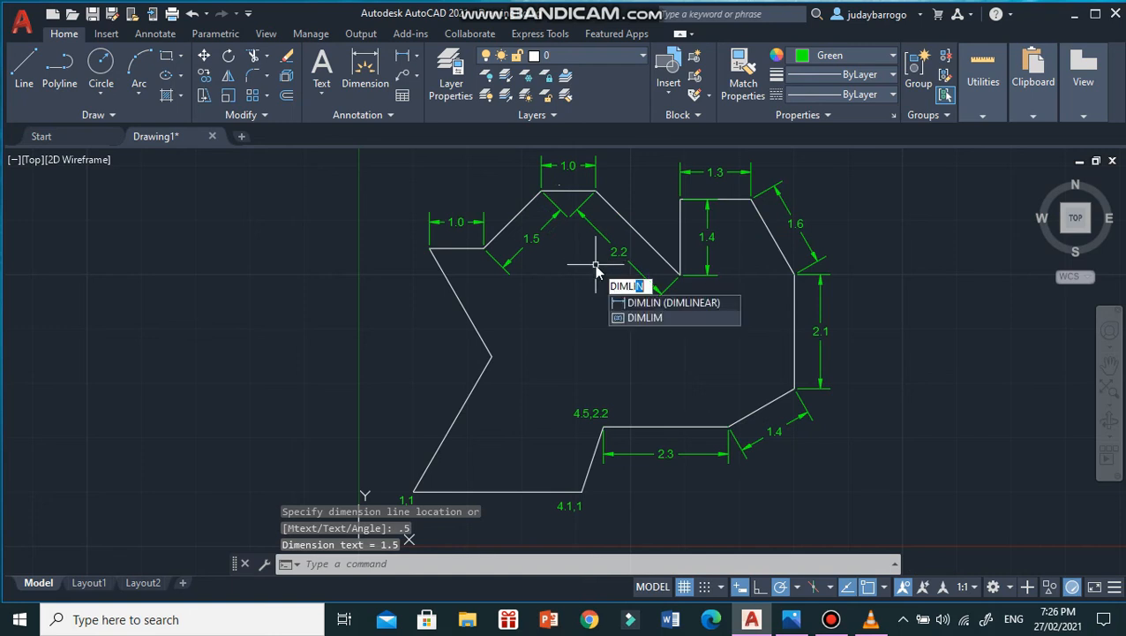
{"action": "key", "text": "BackSpace"}
{"action": "type", "text": "A"}
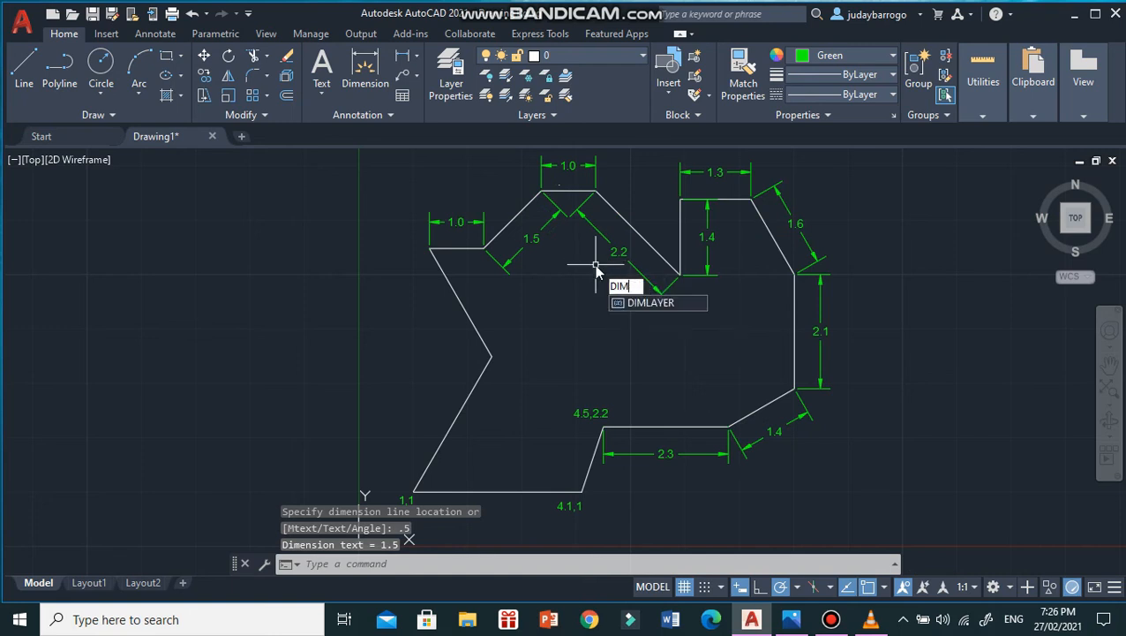
{"action": "type", "text": "ALI"}
{"action": "key", "text": "Return"}
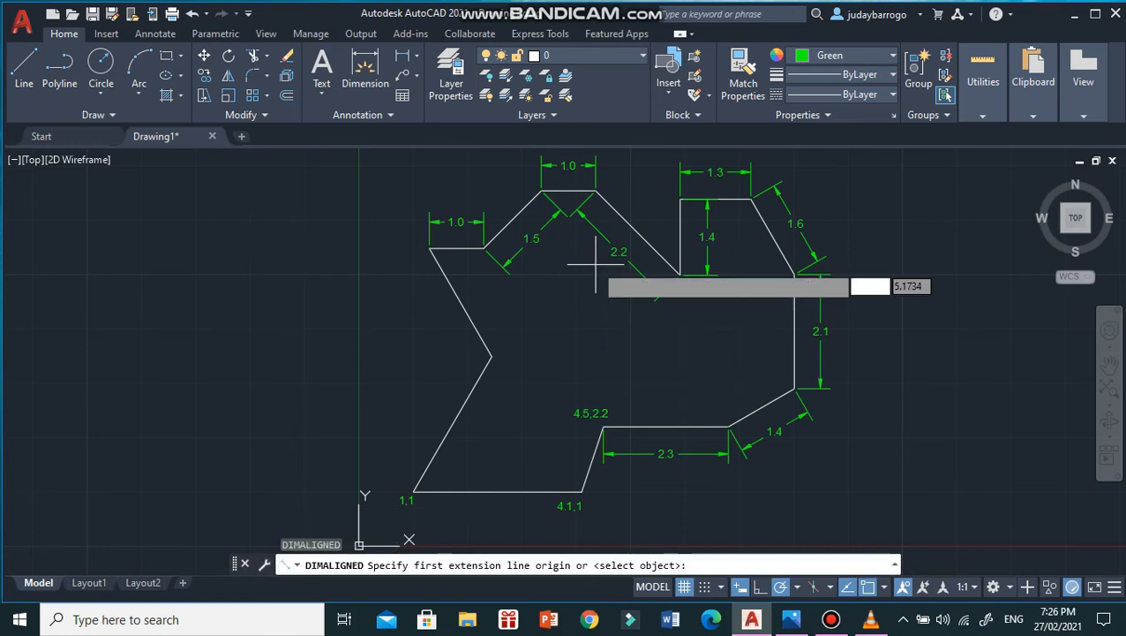
{"action": "left_click", "coordinate": [430, 248]}
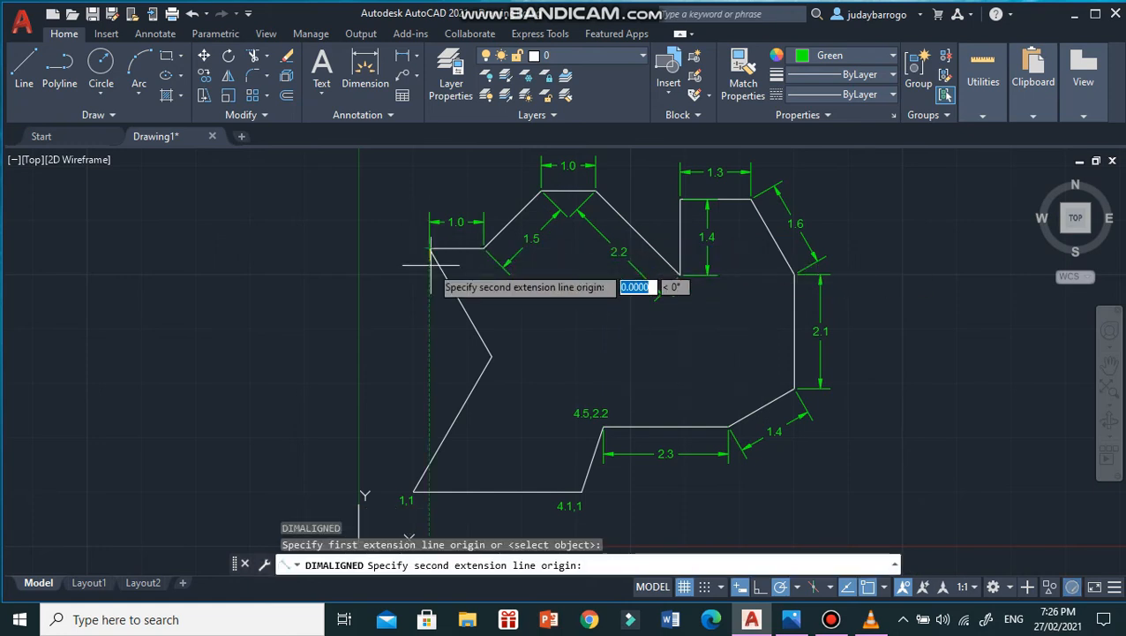
{"action": "left_click", "coordinate": [492, 355]}
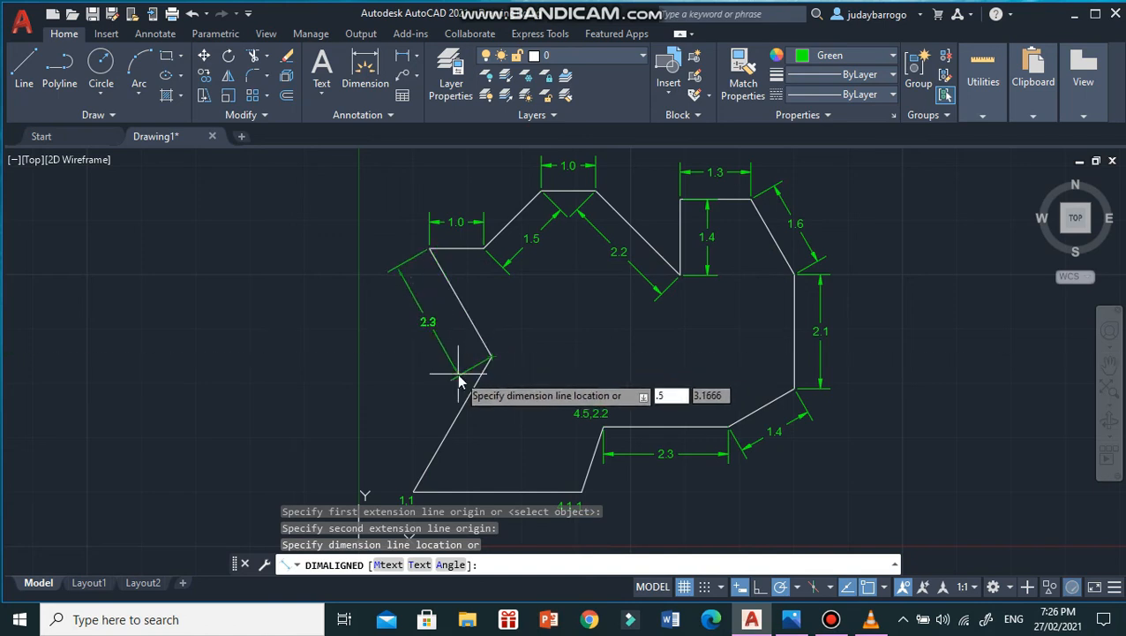
{"action": "key", "text": "Return"}
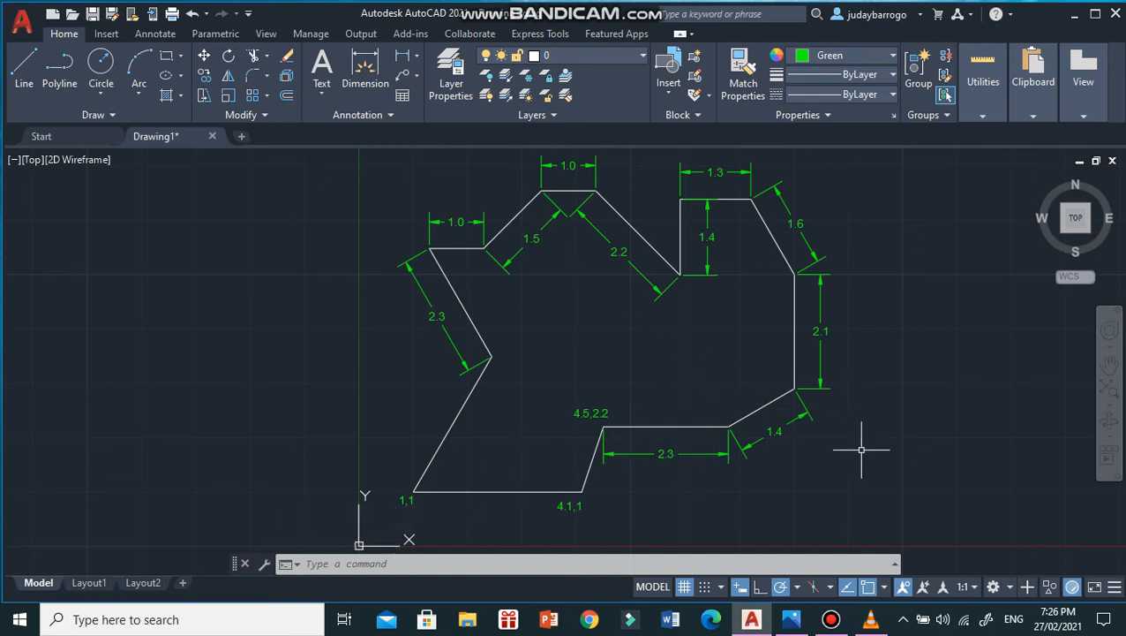
{"action": "left_click", "coordinate": [419, 56]}
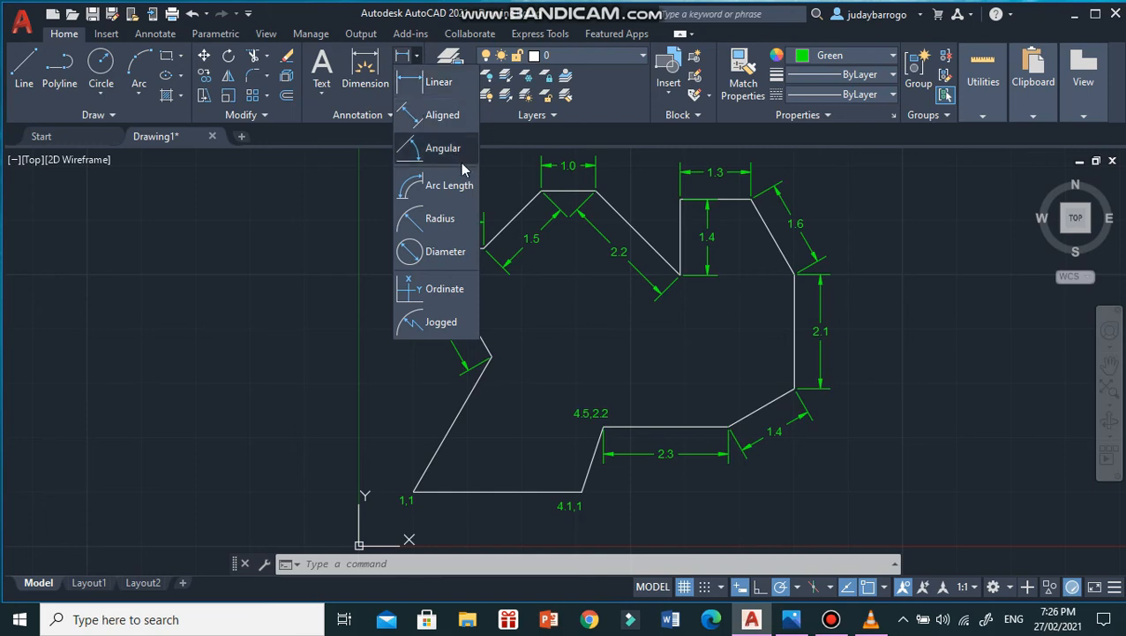
{"action": "left_click", "coordinate": [902, 448]}
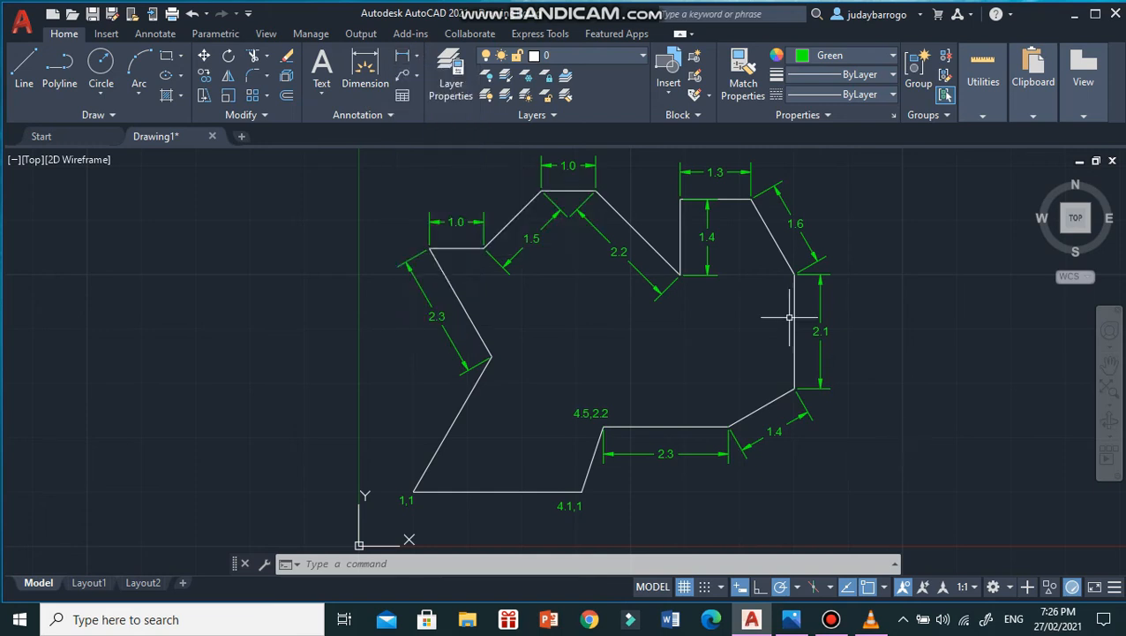
{"action": "left_click", "coordinate": [418, 56]}
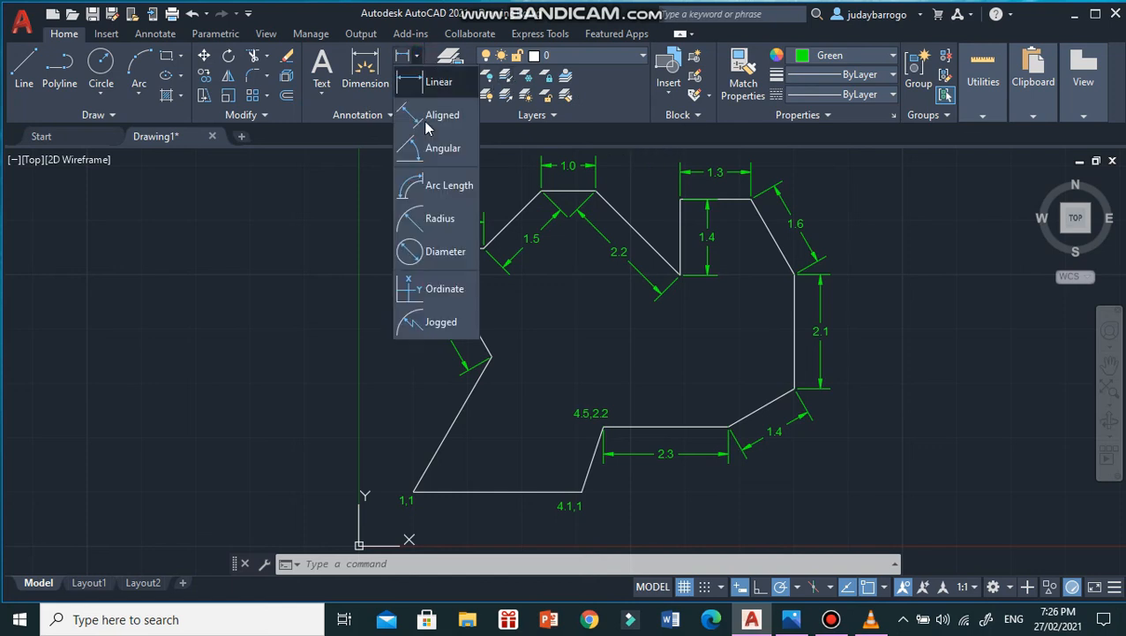
{"action": "left_click", "coordinate": [893, 337]}
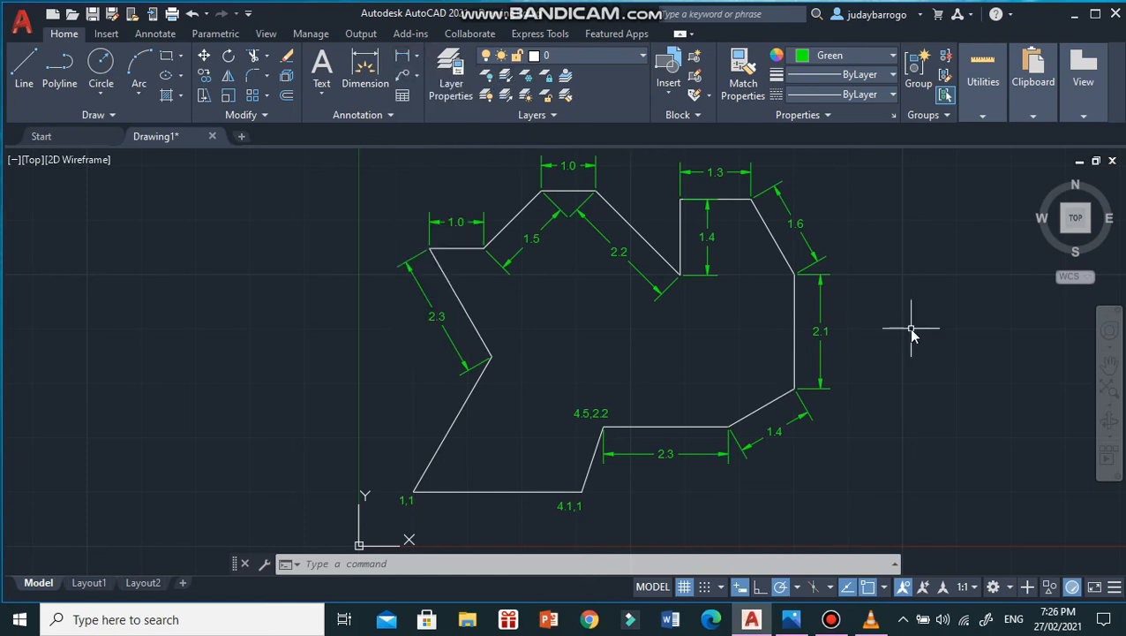
- Add an angular dimension between the lower horizontal edge and the sloped edge at the outline's lower right, placed inside the outline
{"action": "type", "text": "DIM"}
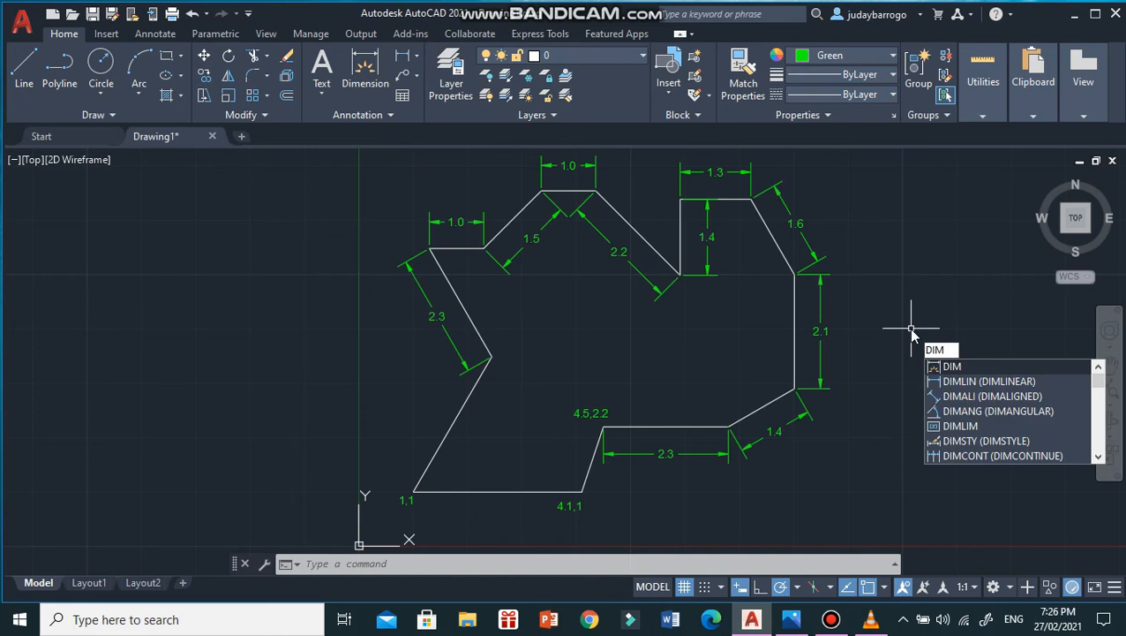
{"action": "type", "text": "ANG"}
{"action": "key", "text": "Return"}
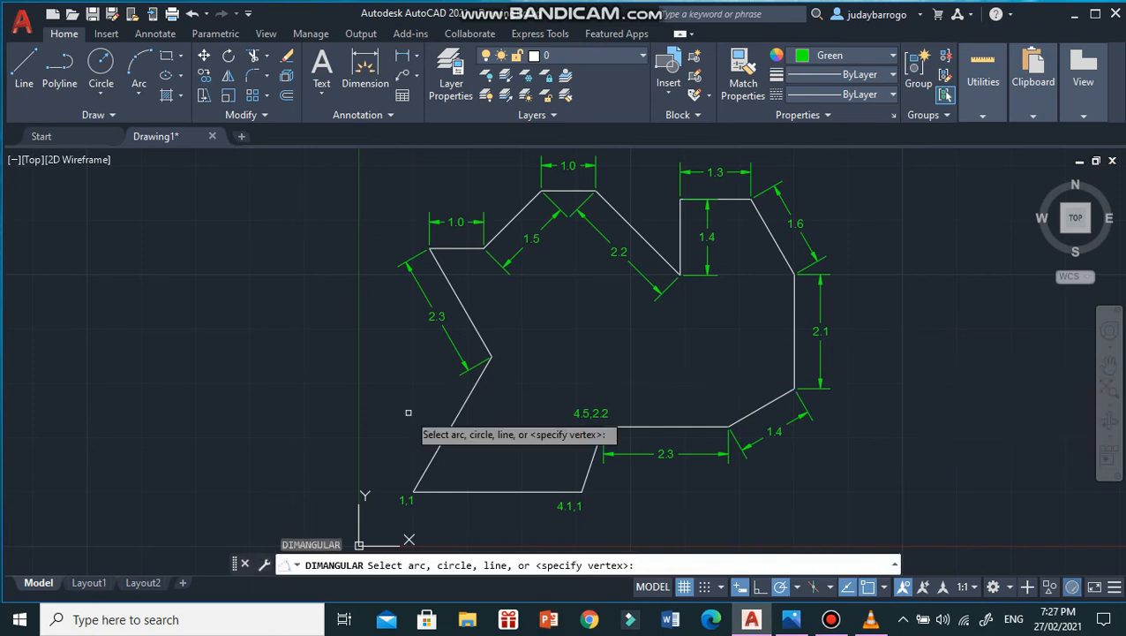
{"action": "left_click", "coordinate": [679, 426]}
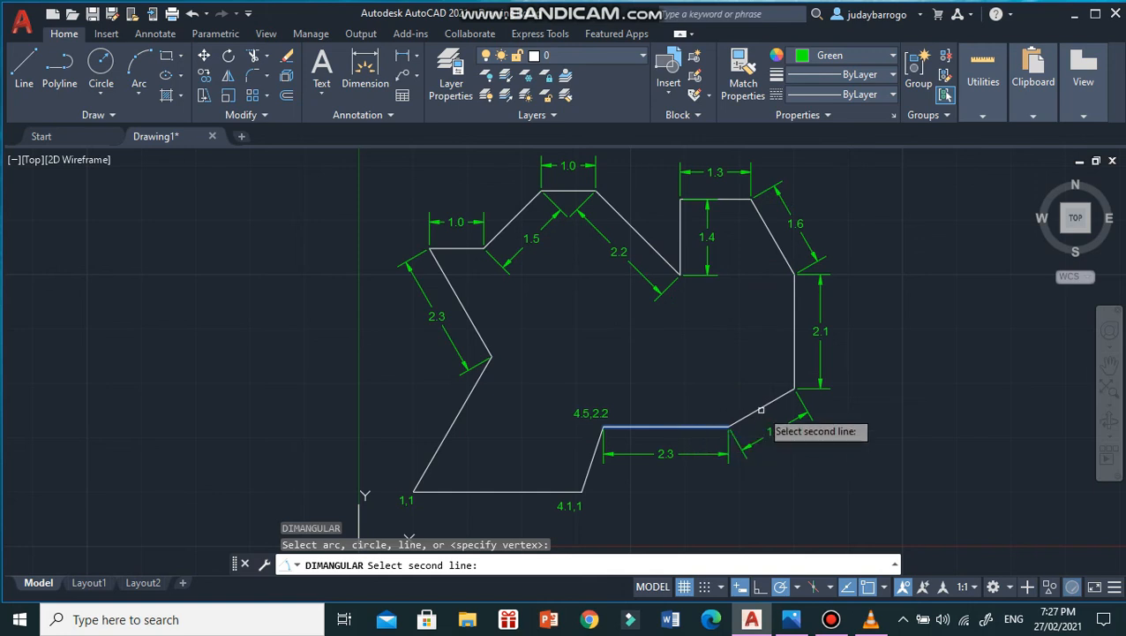
{"action": "left_click", "coordinate": [761, 408]}
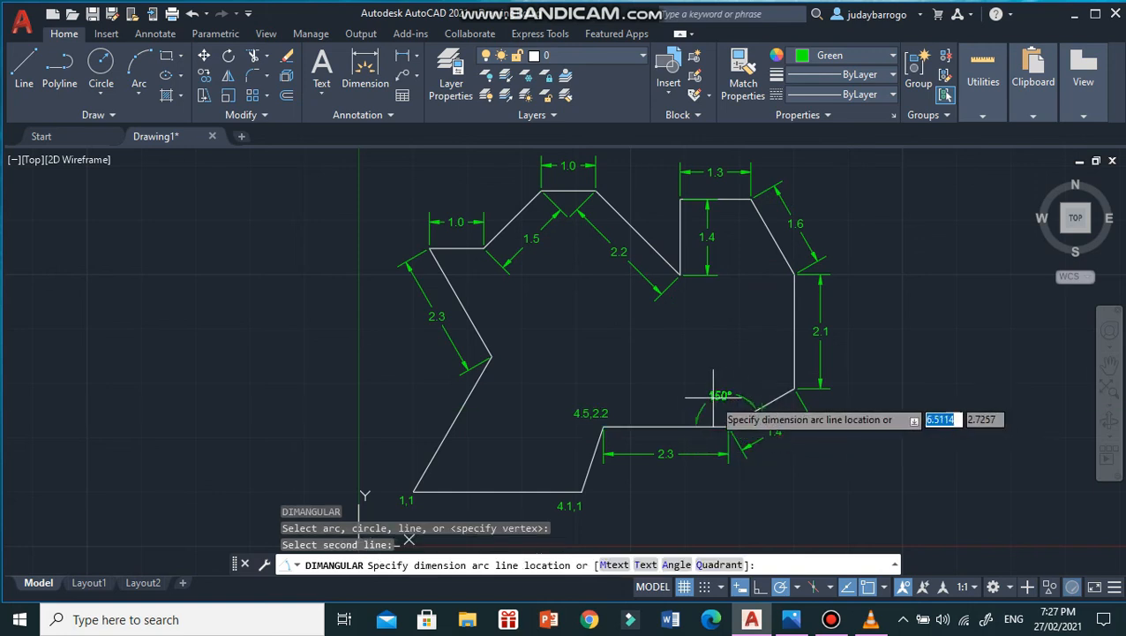
{"action": "left_click", "coordinate": [722, 398]}
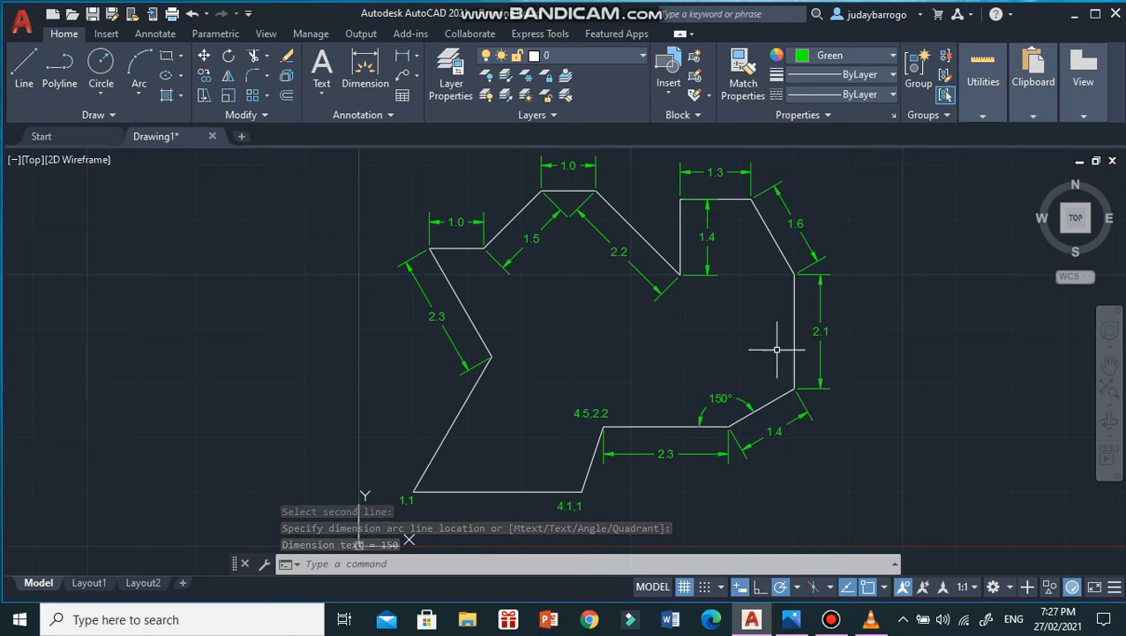
- Add an angular dimension between the outline's right vertical edge and the upper-right sloped edge, placed inside the outline
{"action": "type", "text": "DIMANG"}
{"action": "key", "text": "Return"}
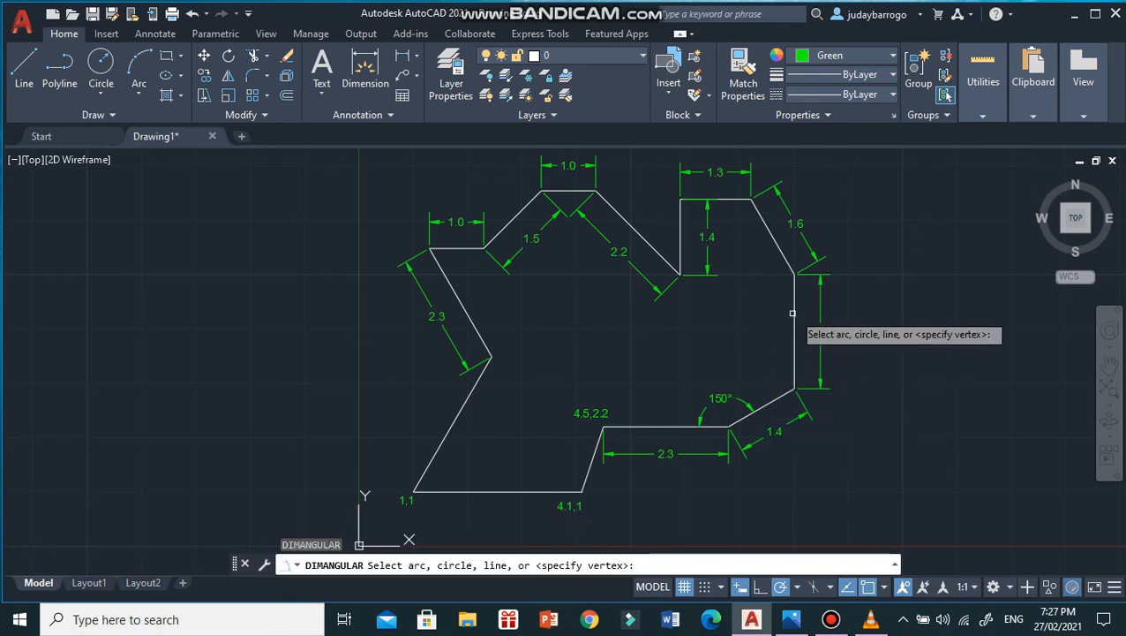
{"action": "left_click", "coordinate": [794, 287]}
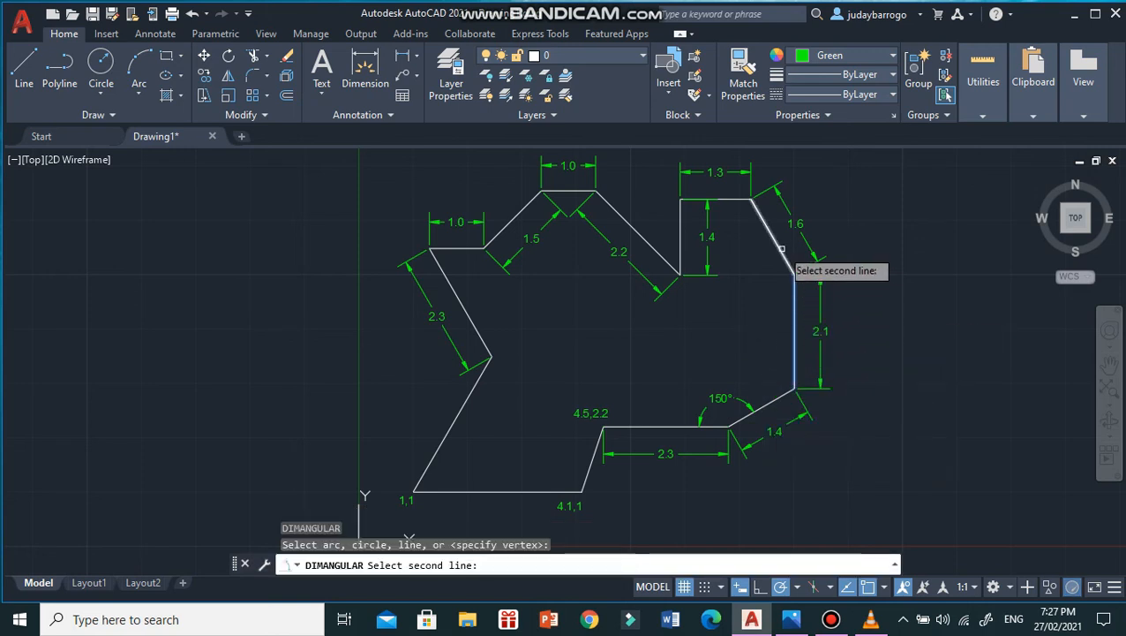
{"action": "left_click", "coordinate": [778, 249]}
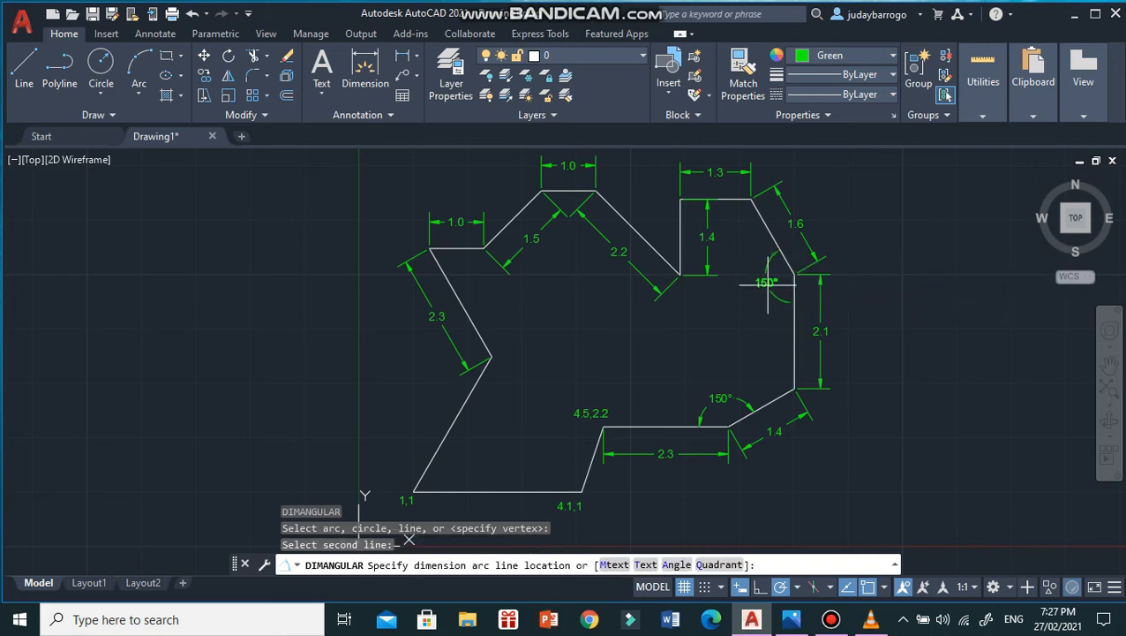
{"action": "left_click", "coordinate": [761, 282]}
- Add an angular dimension across the notch between its sloped edge and its vertical edge, placed at the notch's opening
{"action": "type", "text": "DIMANG"}
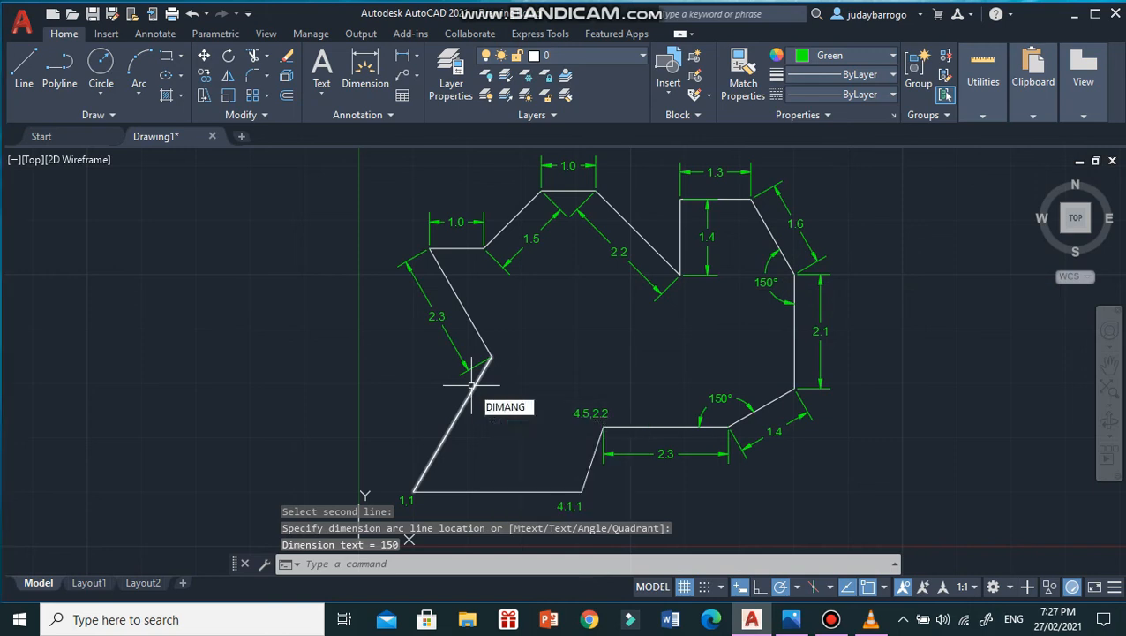
{"action": "key", "text": "Return"}
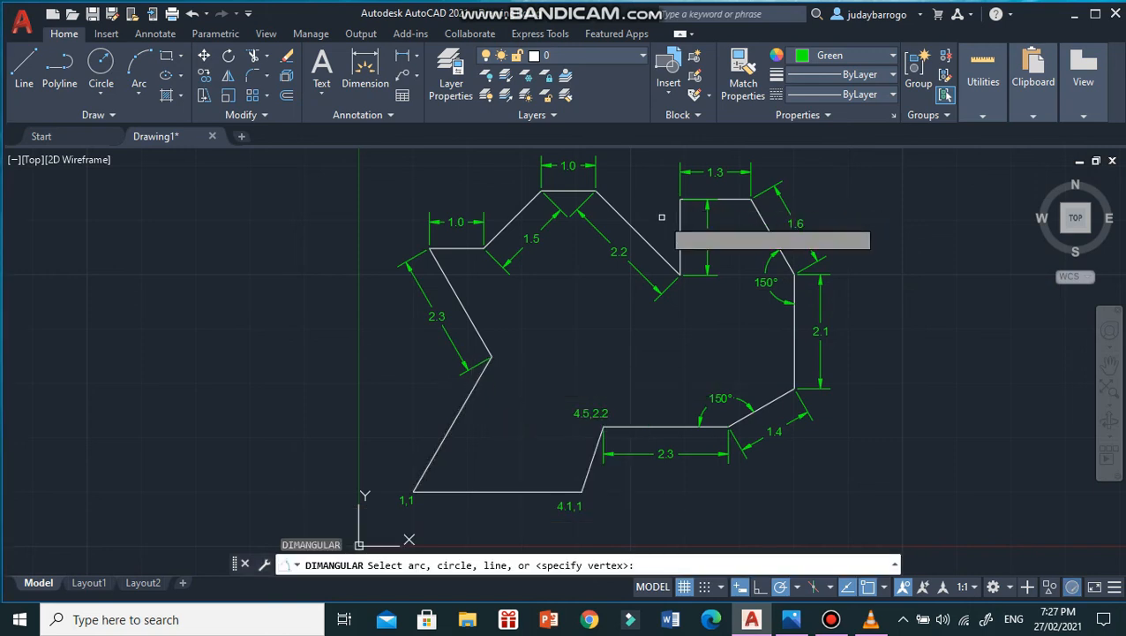
{"action": "left_click", "coordinate": [644, 239]}
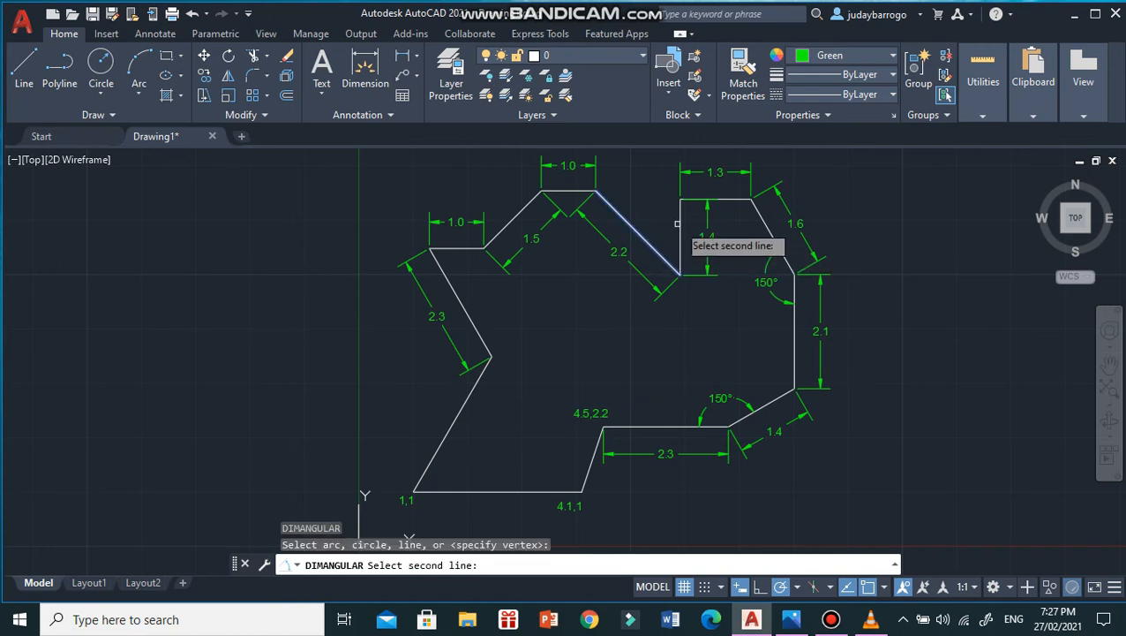
{"action": "left_click", "coordinate": [681, 225]}
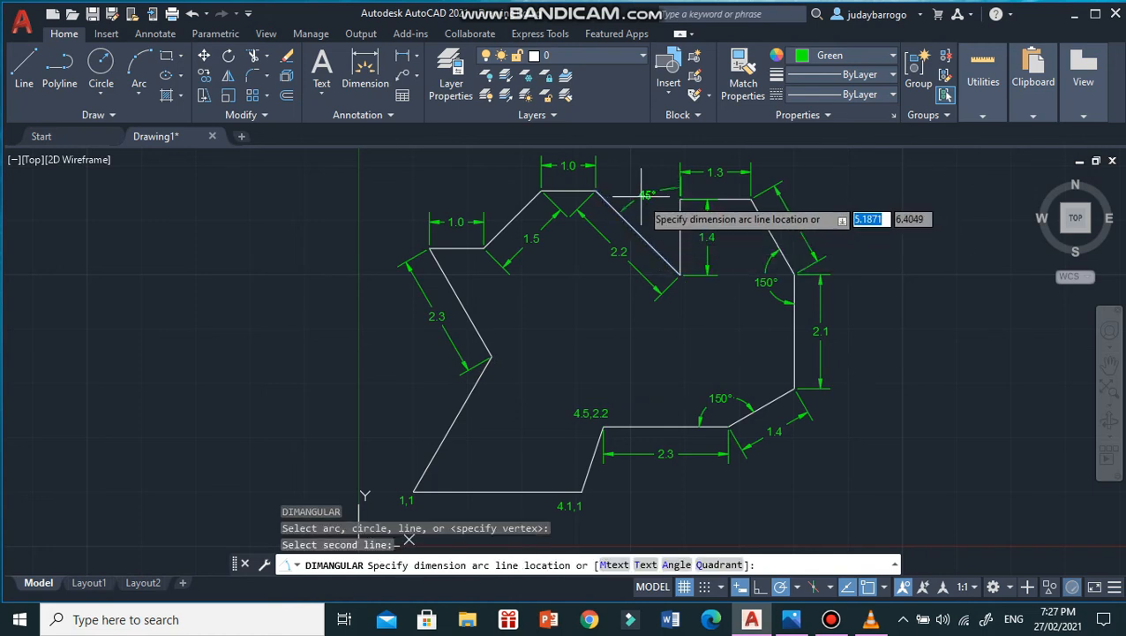
{"action": "left_click", "coordinate": [645, 198]}
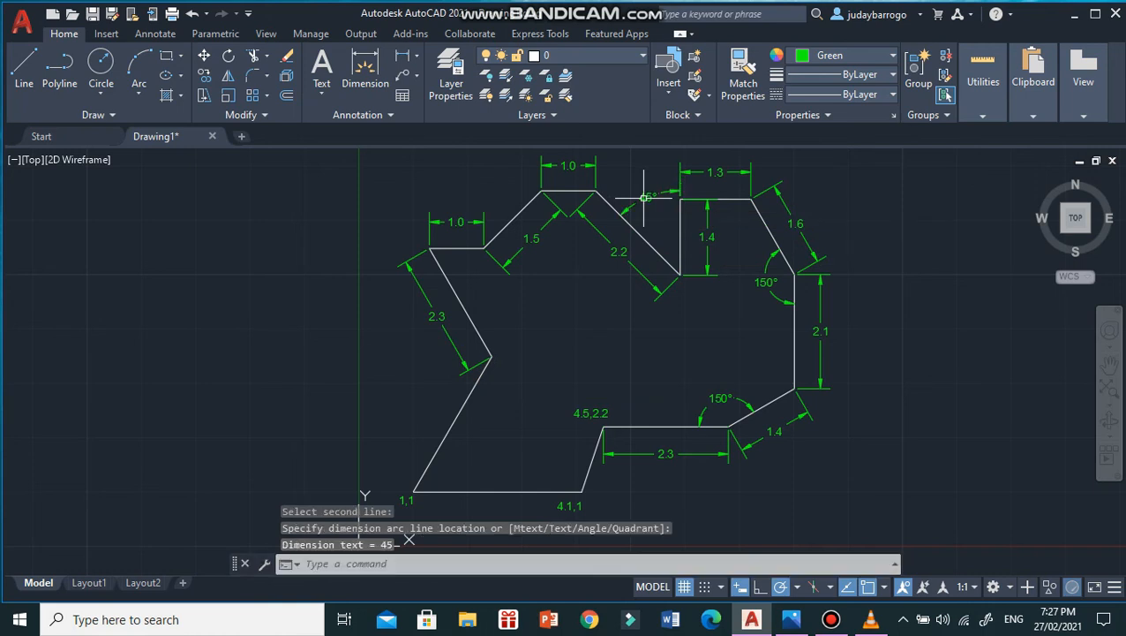
- Add an angular dimension between the left peak's top edge and the sloped edge rising to it, placed outside the outline
{"action": "type", "text": "DIMANG"}
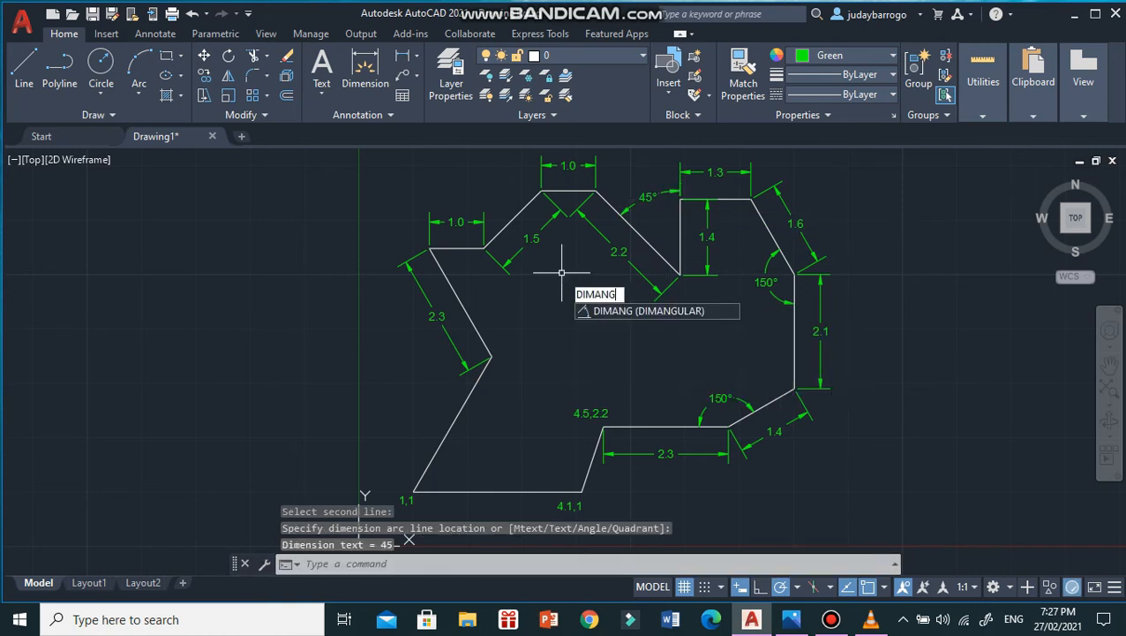
{"action": "key", "text": "Return"}
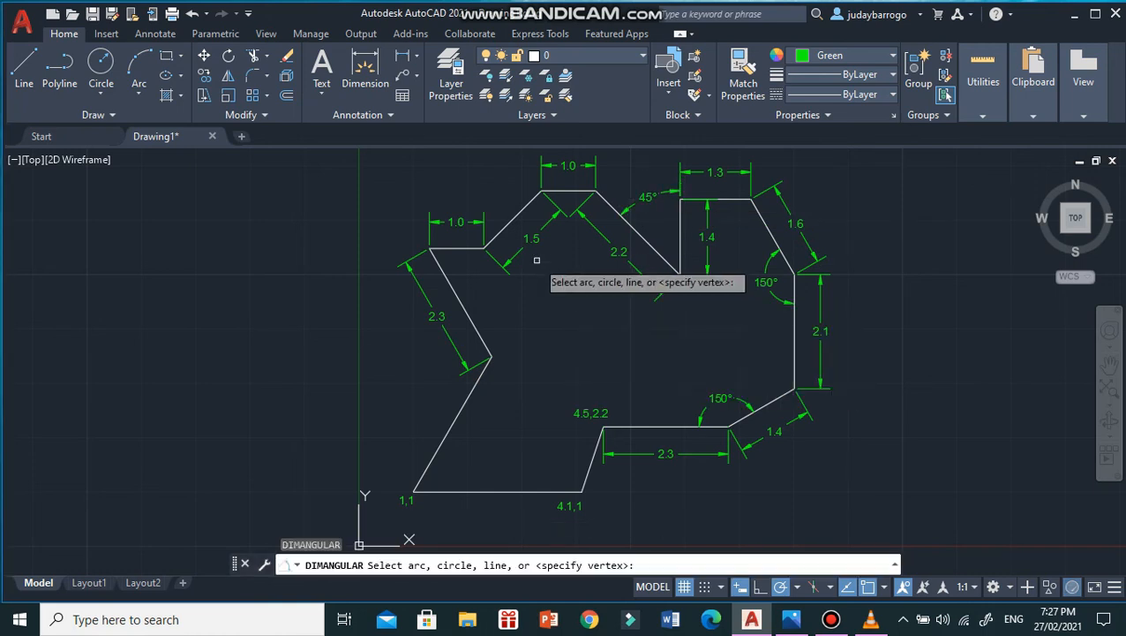
{"action": "left_click", "coordinate": [564, 189]}
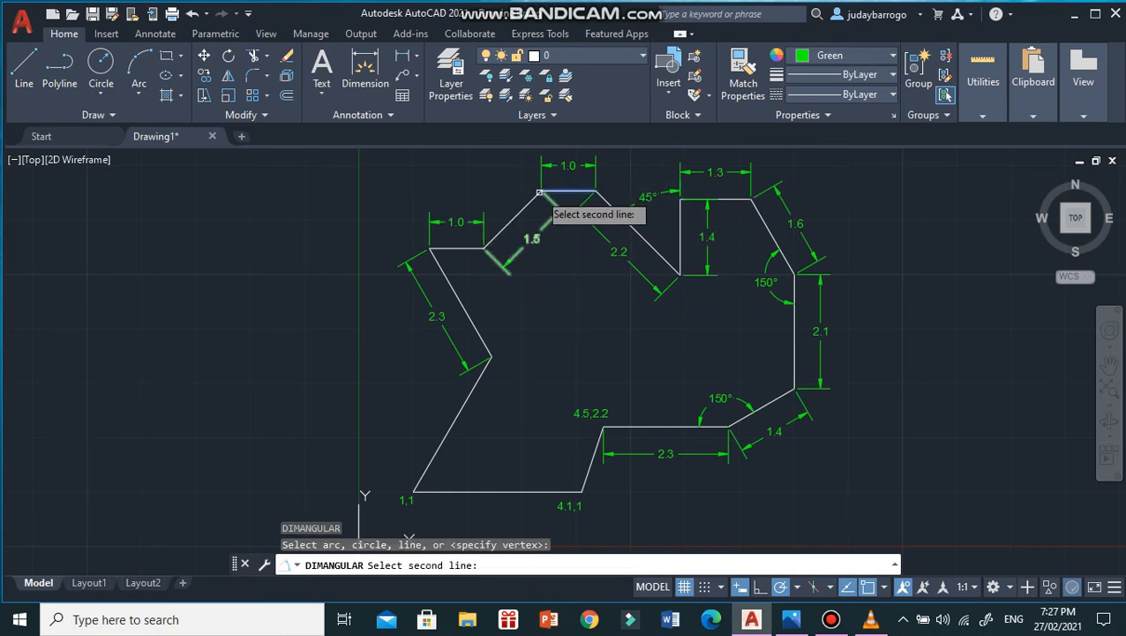
{"action": "left_click", "coordinate": [530, 202]}
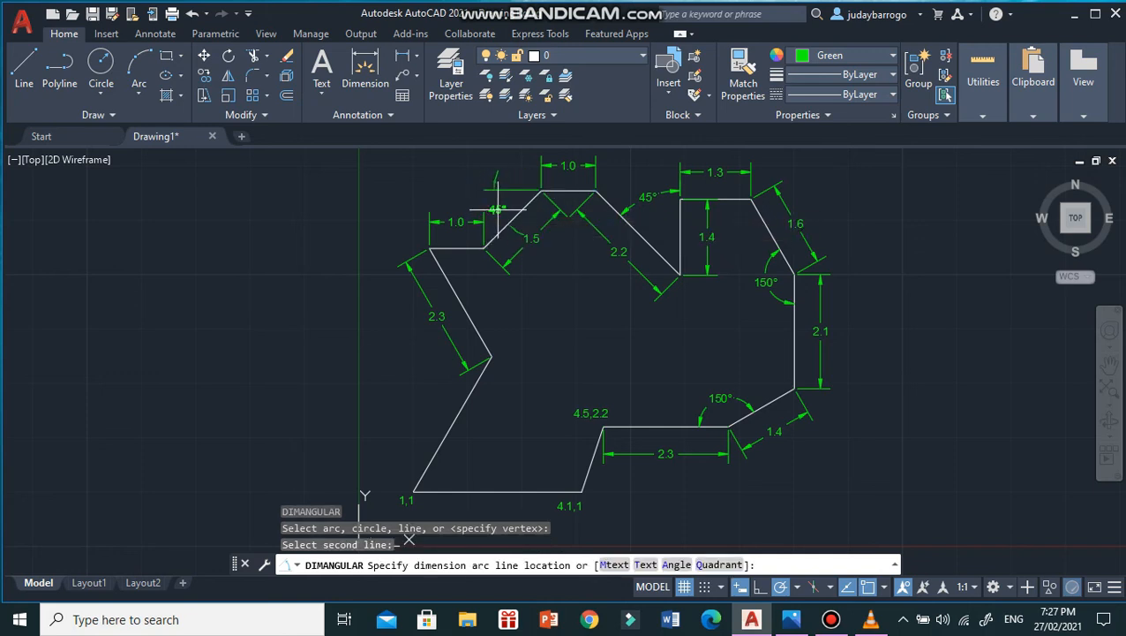
{"action": "left_click", "coordinate": [497, 210]}
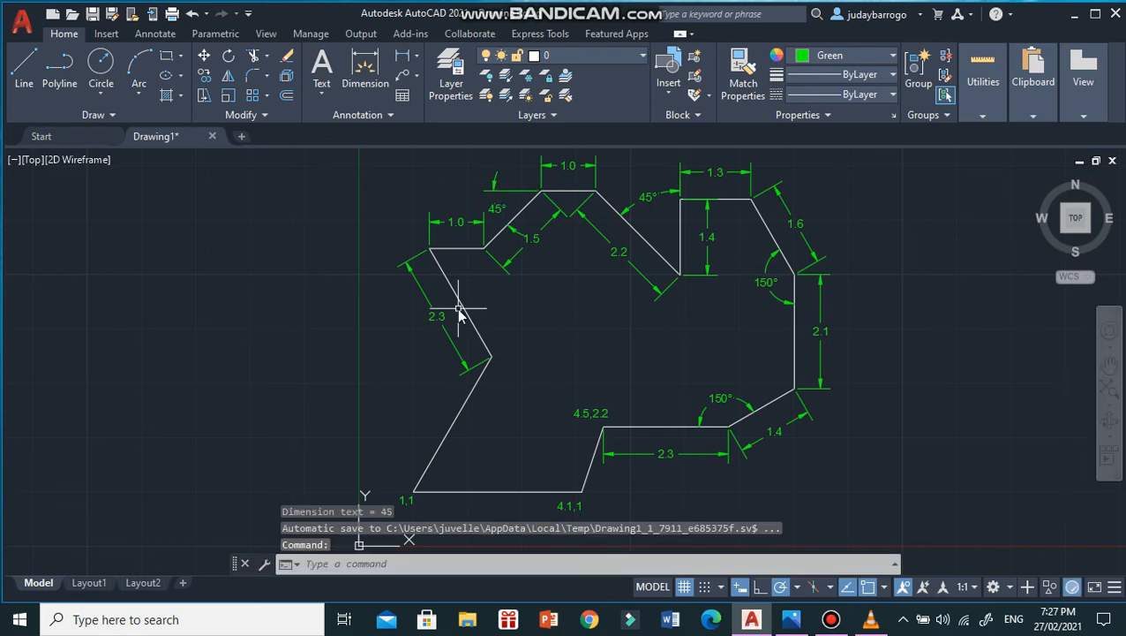
- Add an angular dimension between the short horizontal edge at the upper left and the sloped edge below it, placed inside the outline
{"action": "type", "text": "A"}
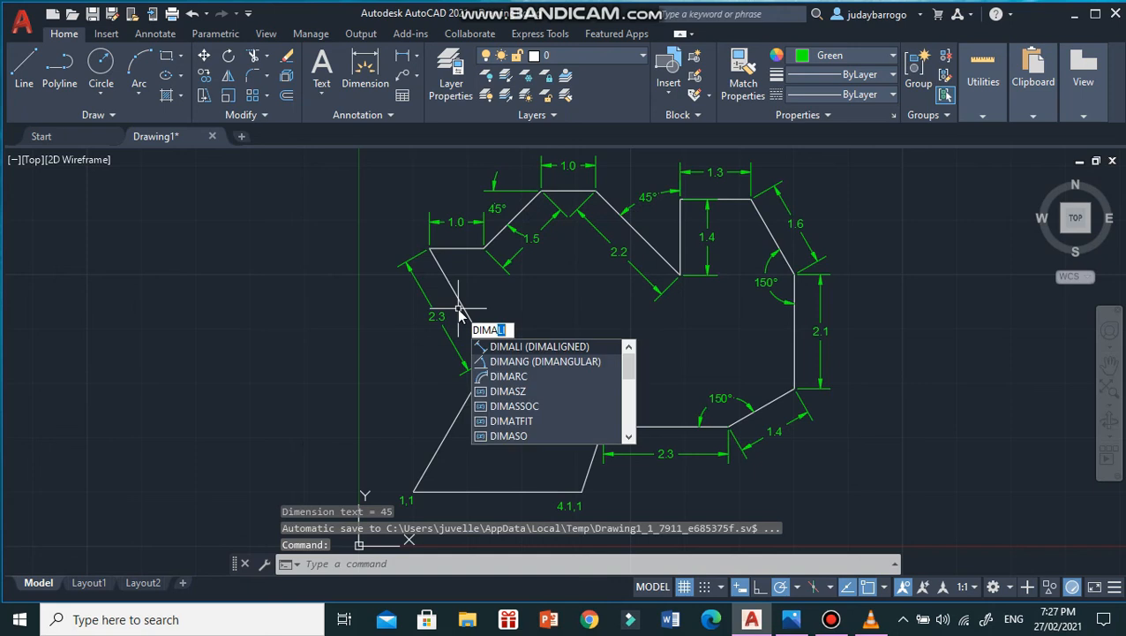
{"action": "type", "text": "N"}
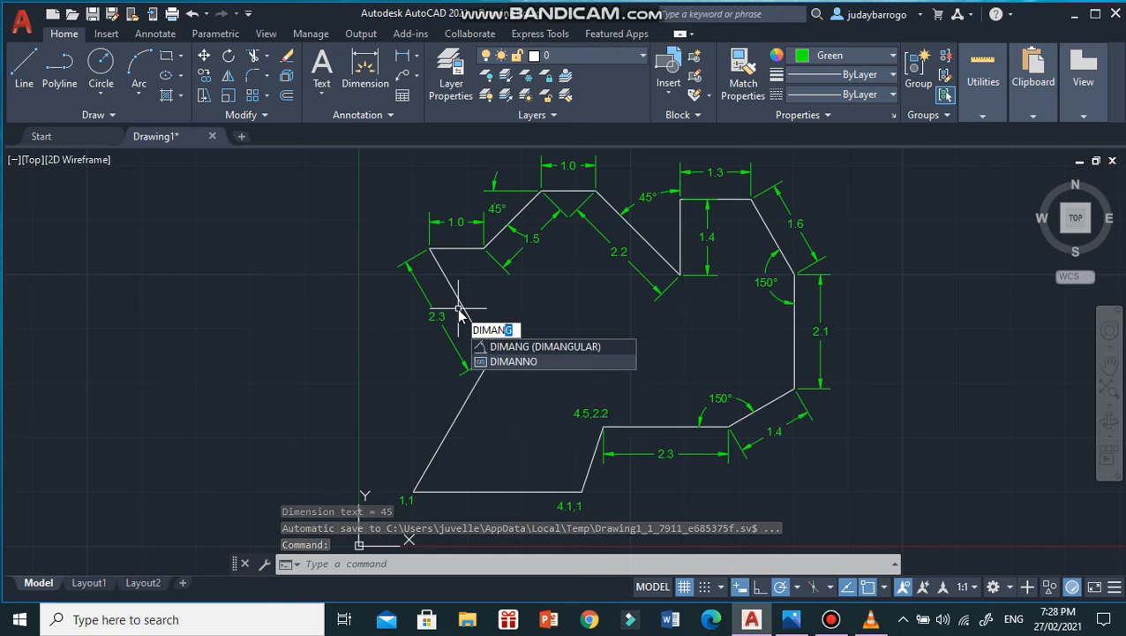
{"action": "key", "text": "Return"}
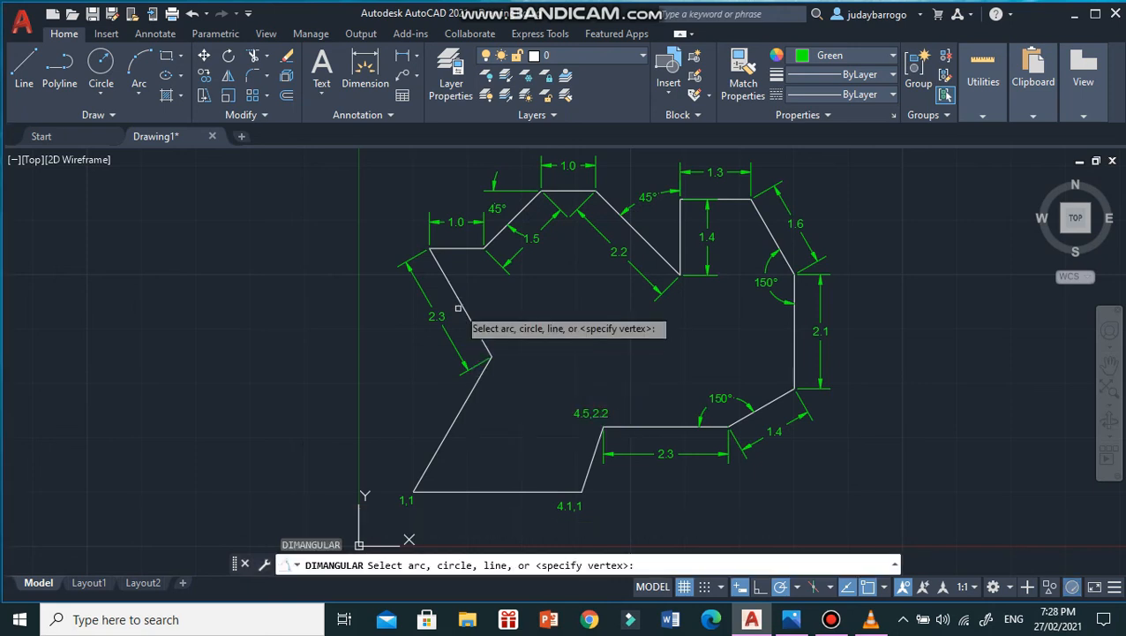
{"action": "left_click", "coordinate": [450, 249]}
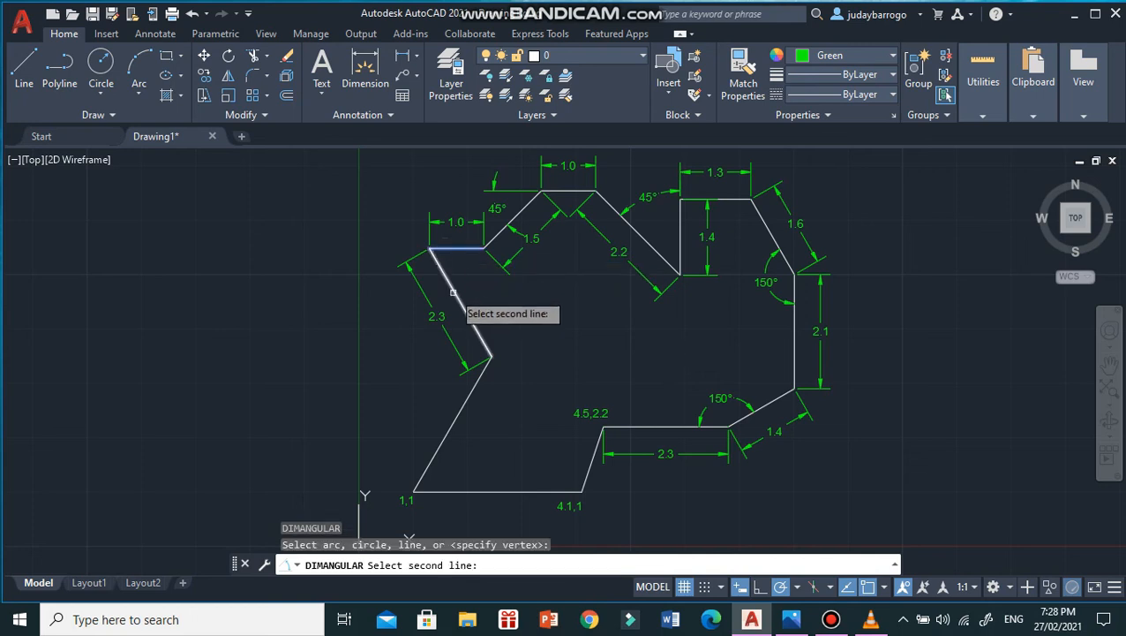
{"action": "left_click", "coordinate": [452, 288]}
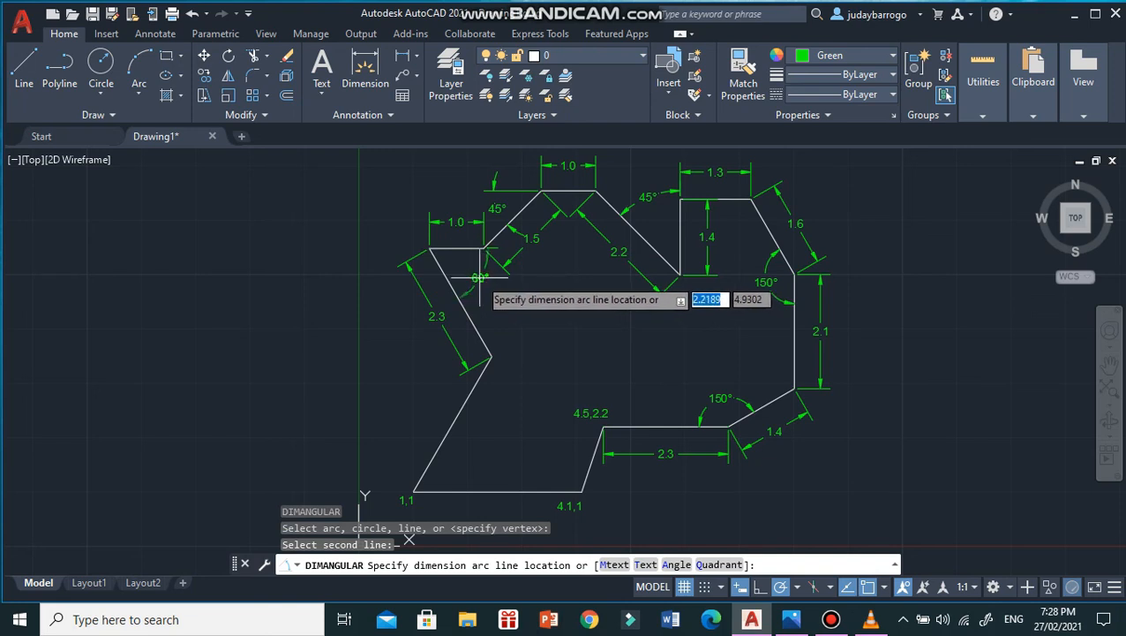
{"action": "left_click", "coordinate": [480, 274]}
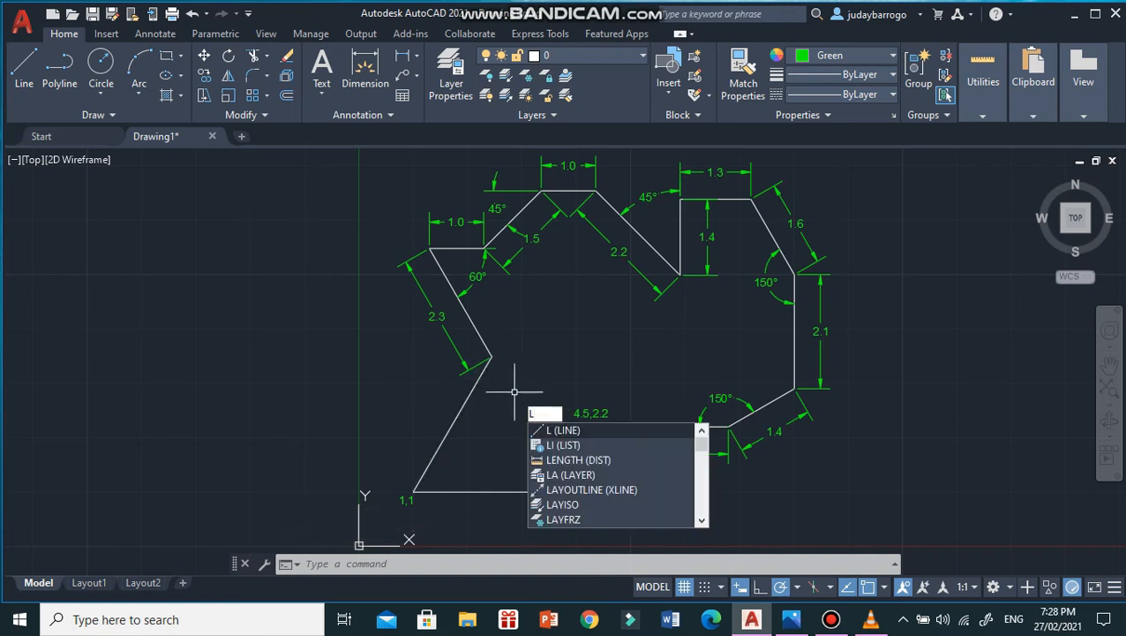
- Draw a short horizontal reference line from the inward vertex on the outline's left side into the outline
{"action": "key", "text": "Return"}
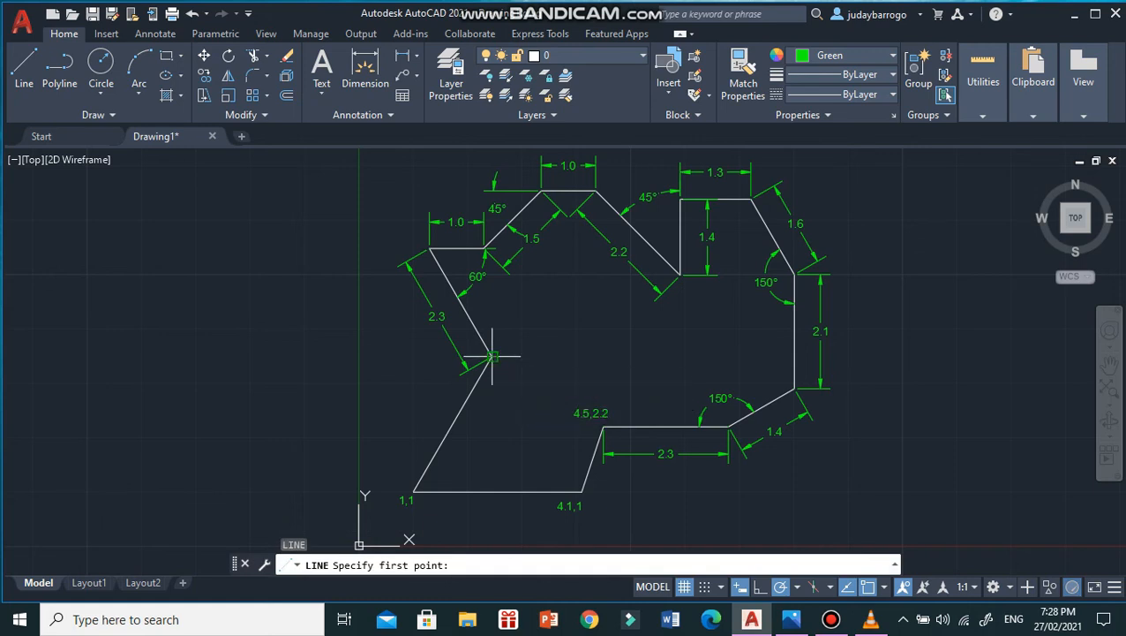
{"action": "left_click", "coordinate": [491, 357]}
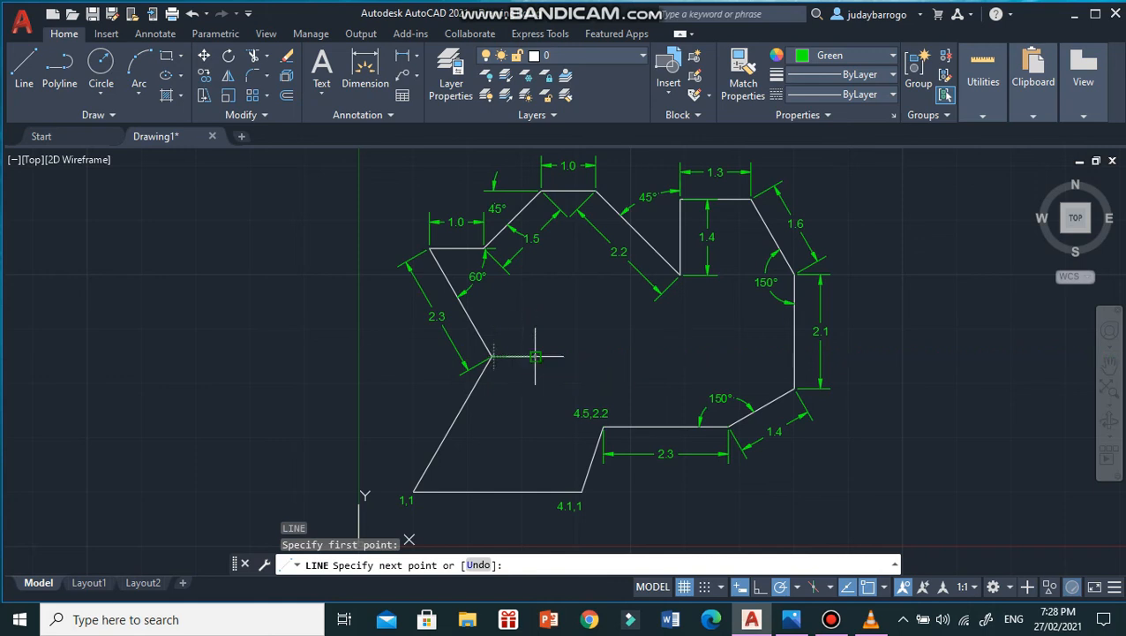
{"action": "left_click", "coordinate": [535, 357]}
{"action": "key", "text": "Escape"}
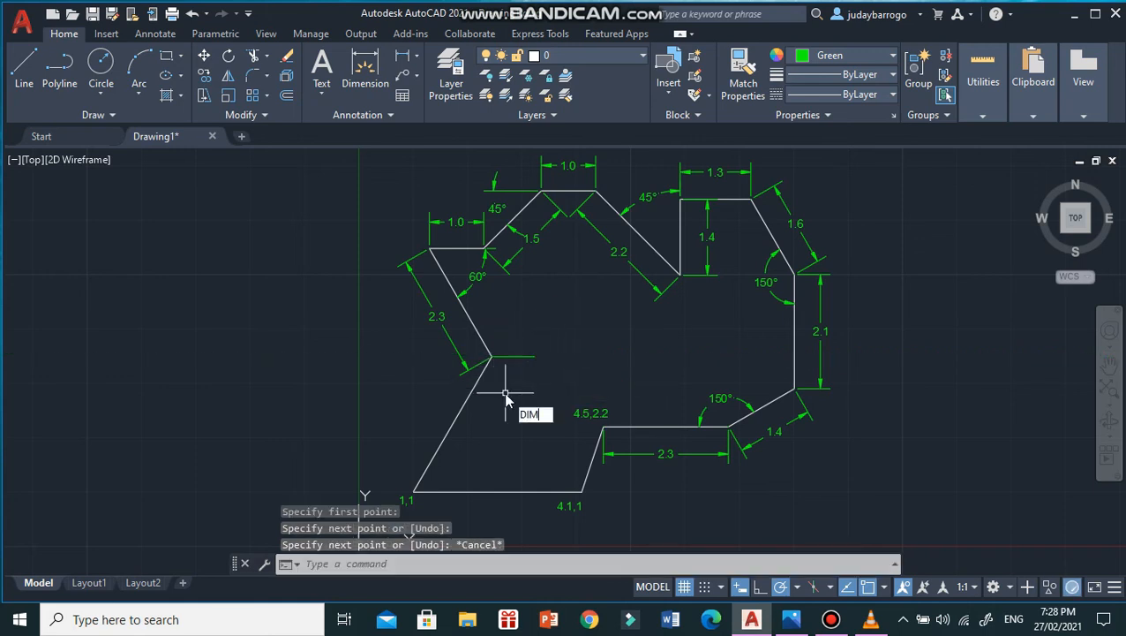
- Add an angular dimension between the lower-left sloped edge and the short horizontal reference line, placed below that line inside the outline
{"action": "type", "text": "DIMANG"}
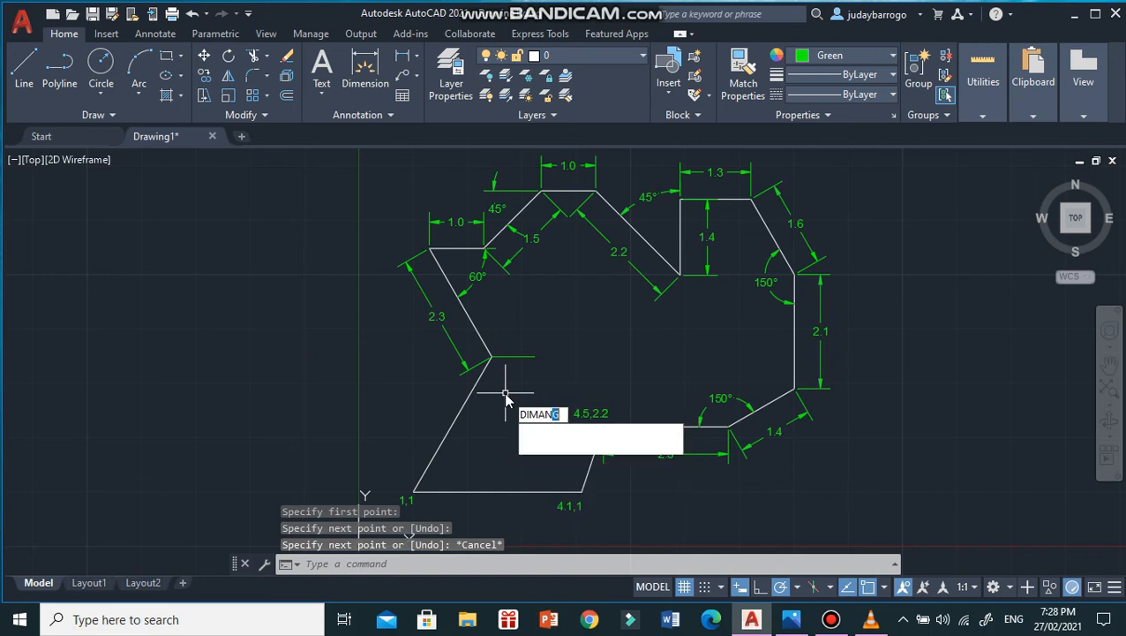
{"action": "key", "text": "Return"}
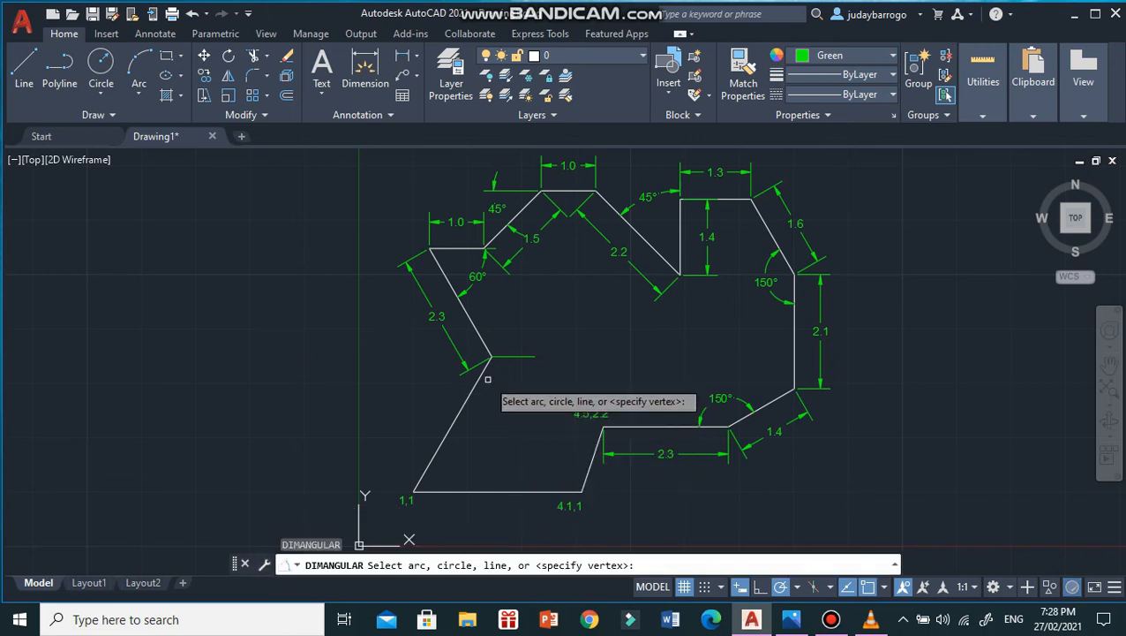
{"action": "left_click", "coordinate": [484, 374]}
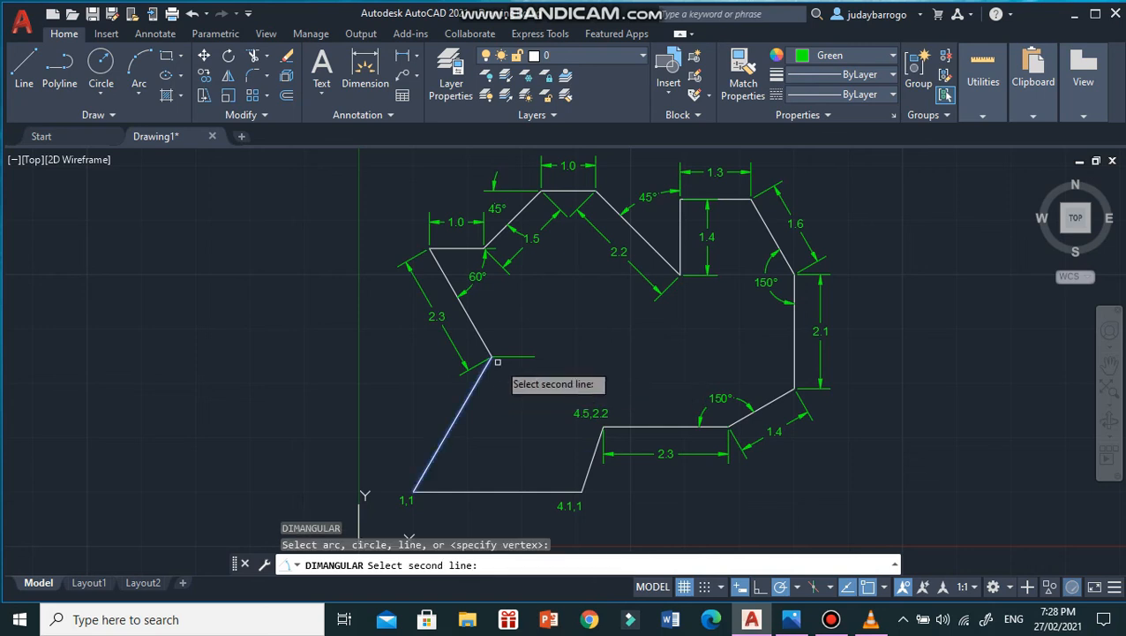
{"action": "left_click", "coordinate": [506, 358]}
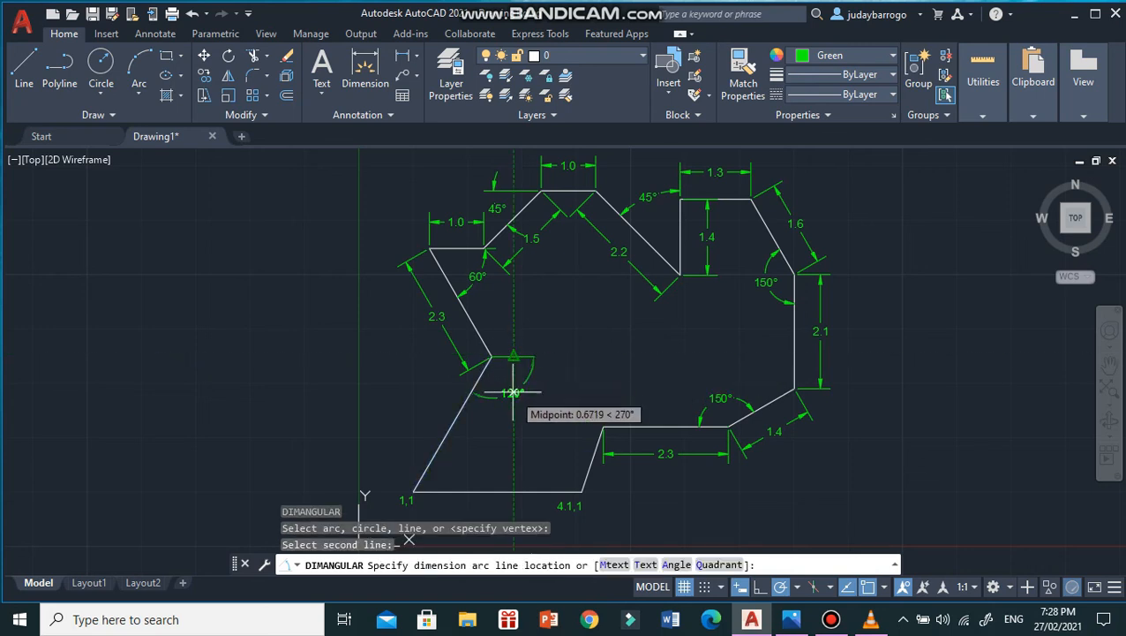
{"action": "left_click", "coordinate": [511, 389]}
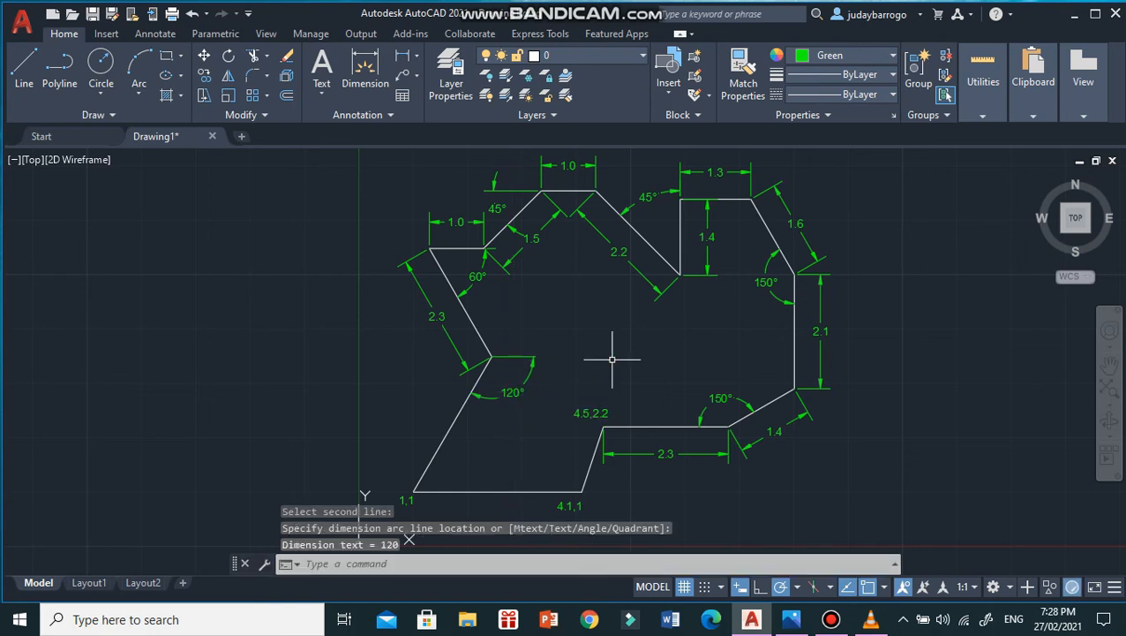